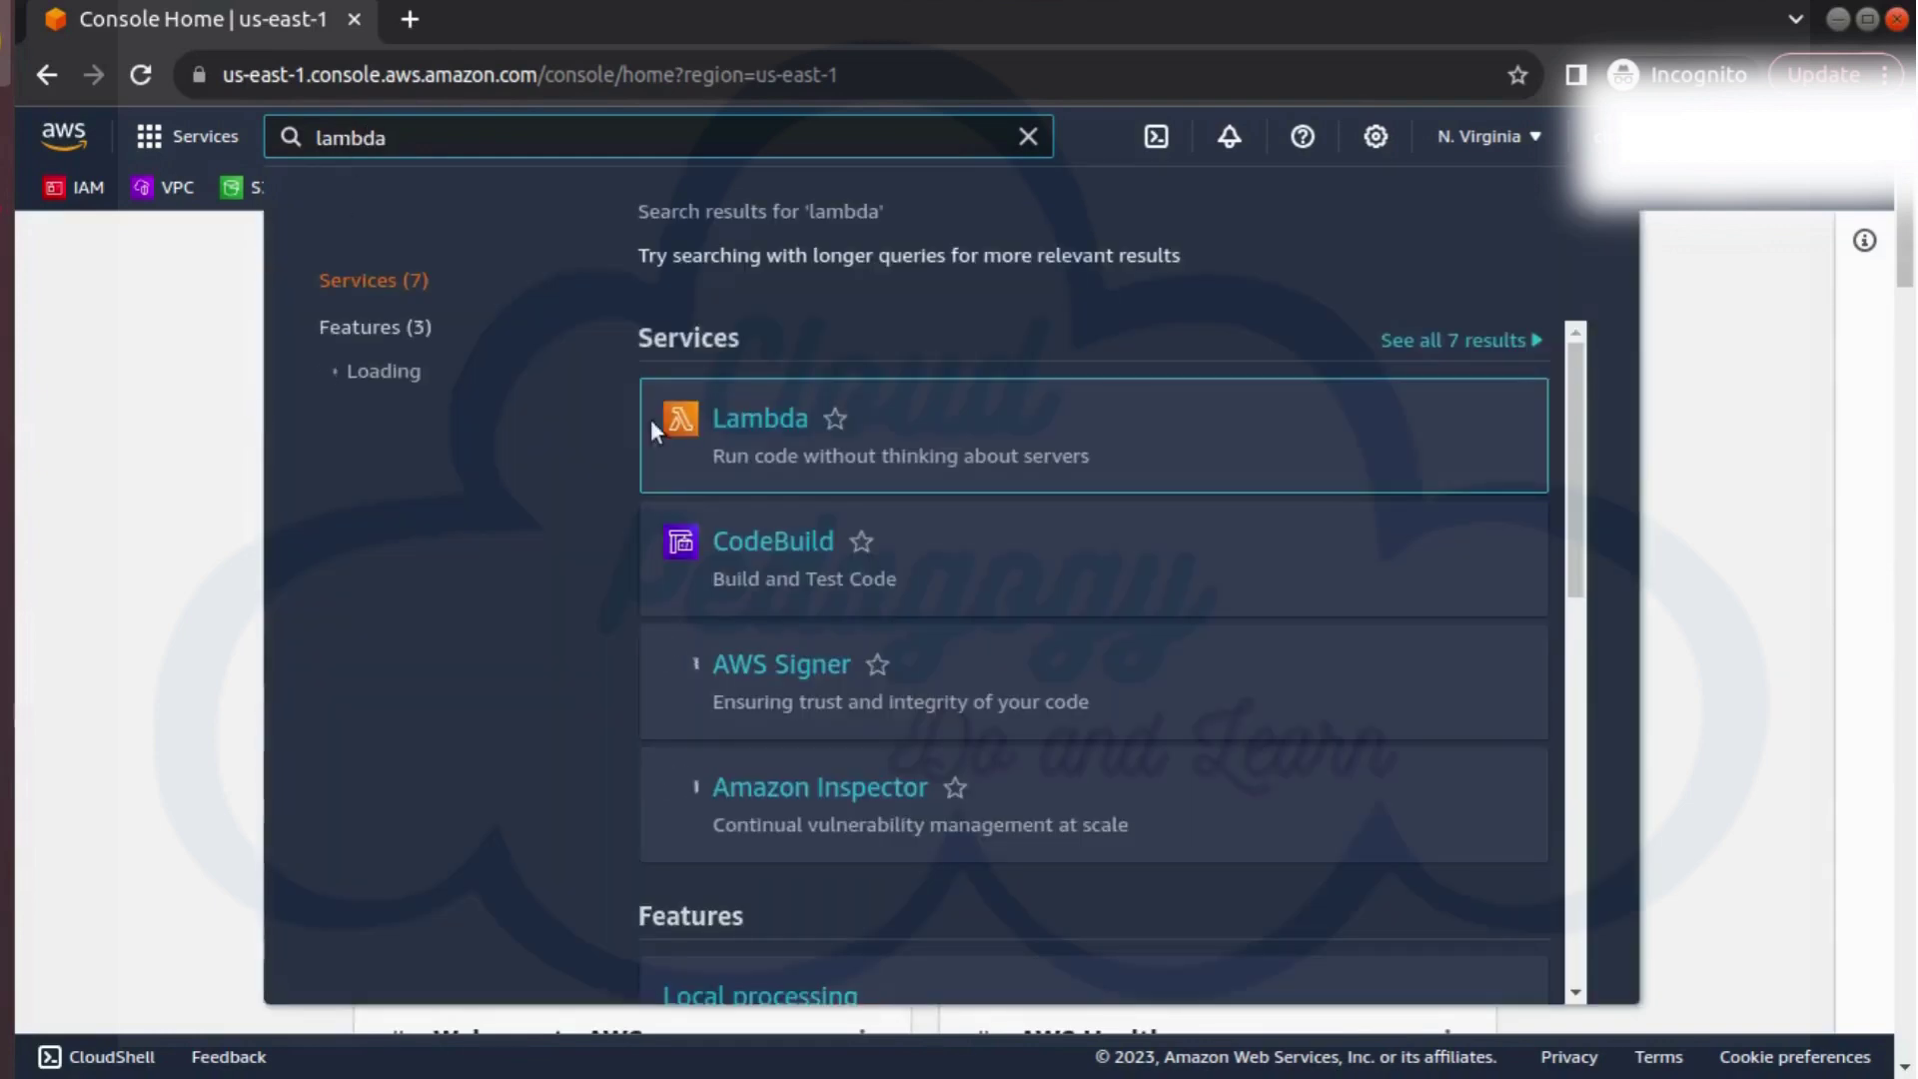
Step: Open the Lambda service and start creating a function from a blueprint
click(740, 414)
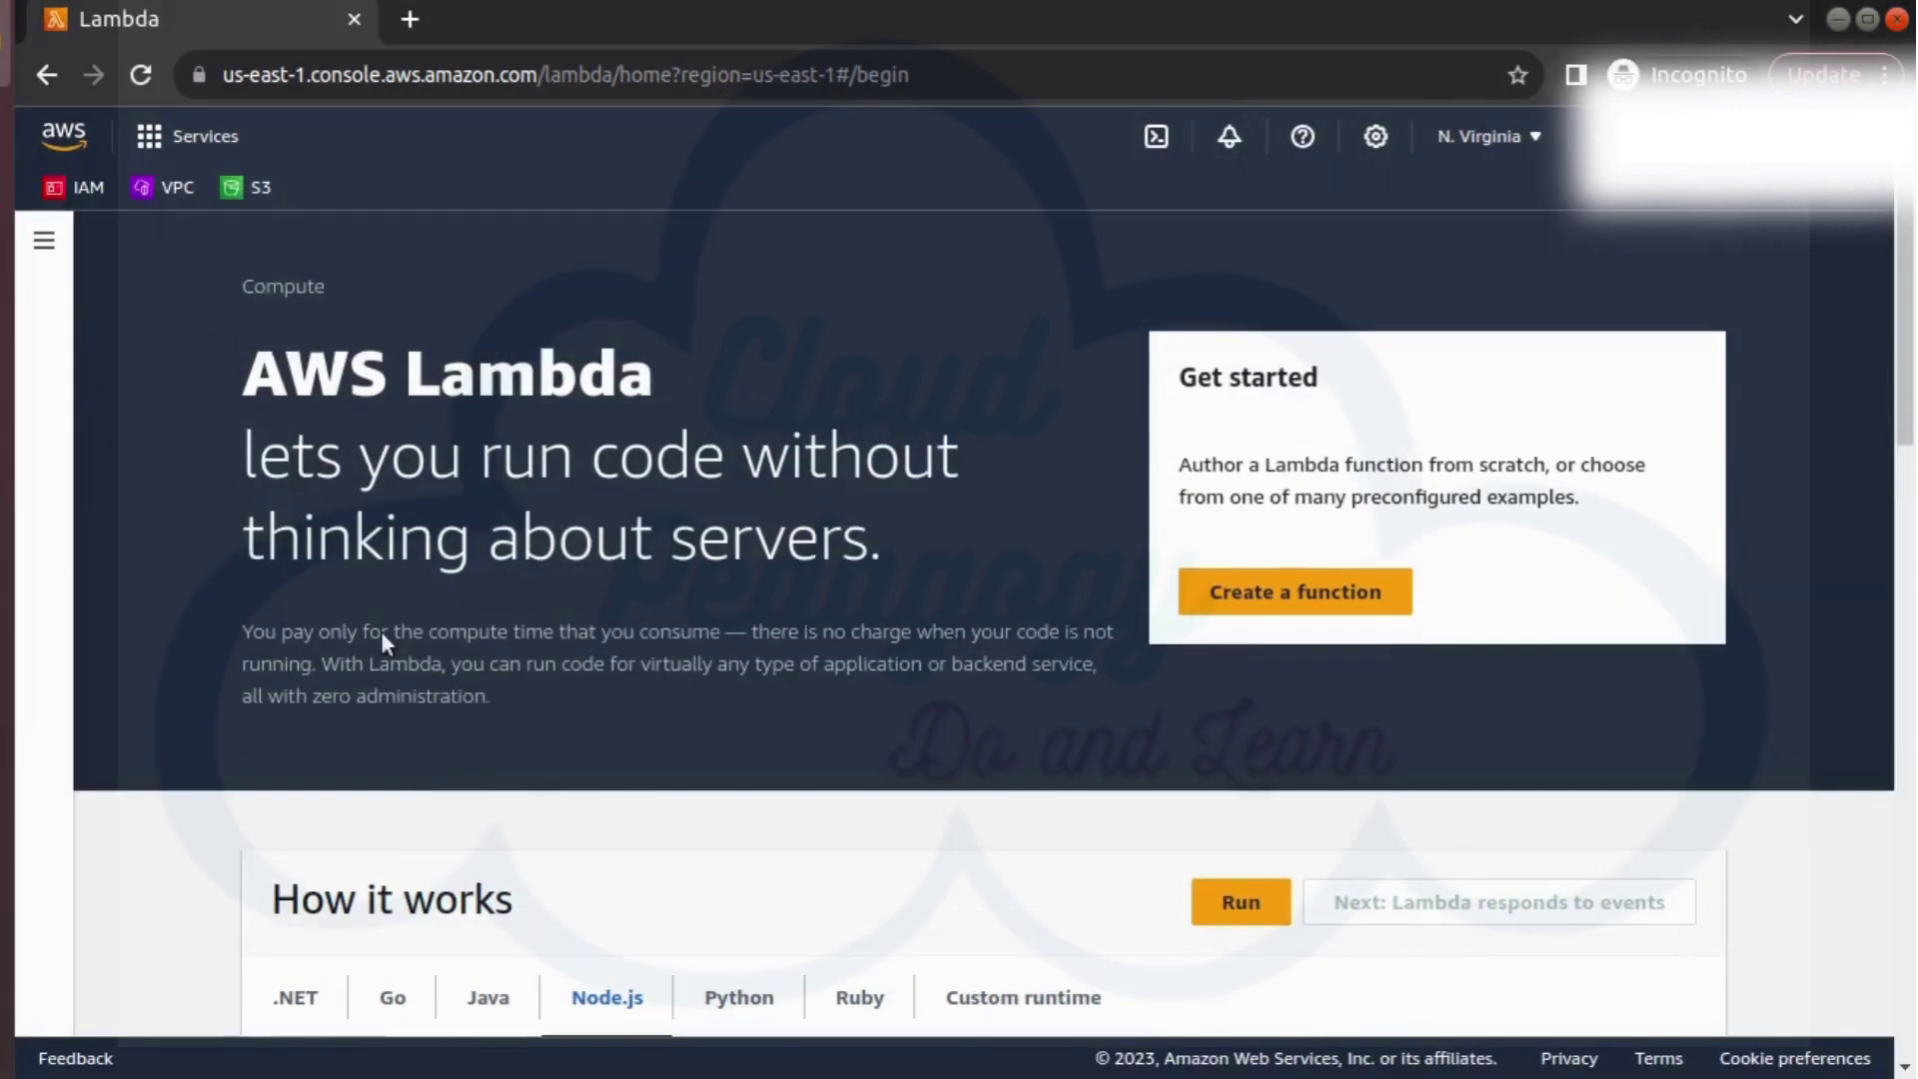
click(1302, 597)
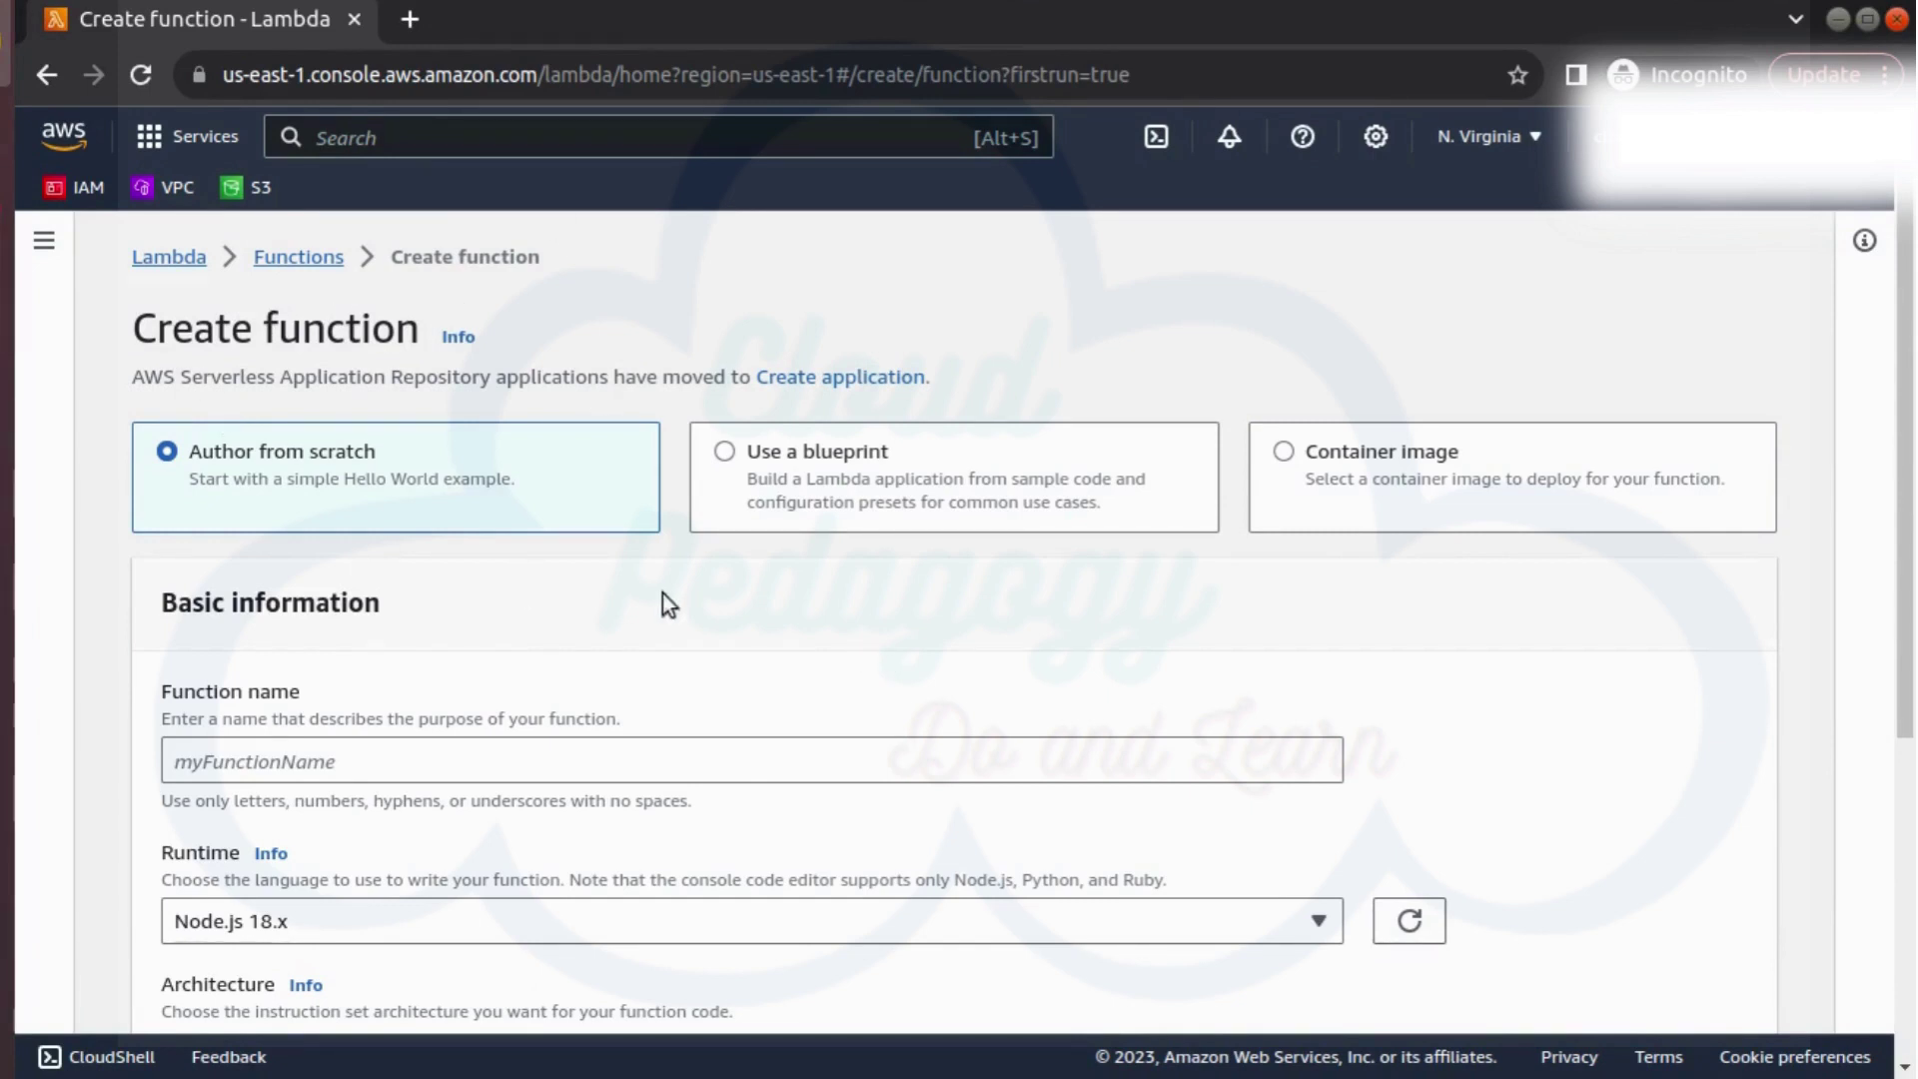
click(811, 456)
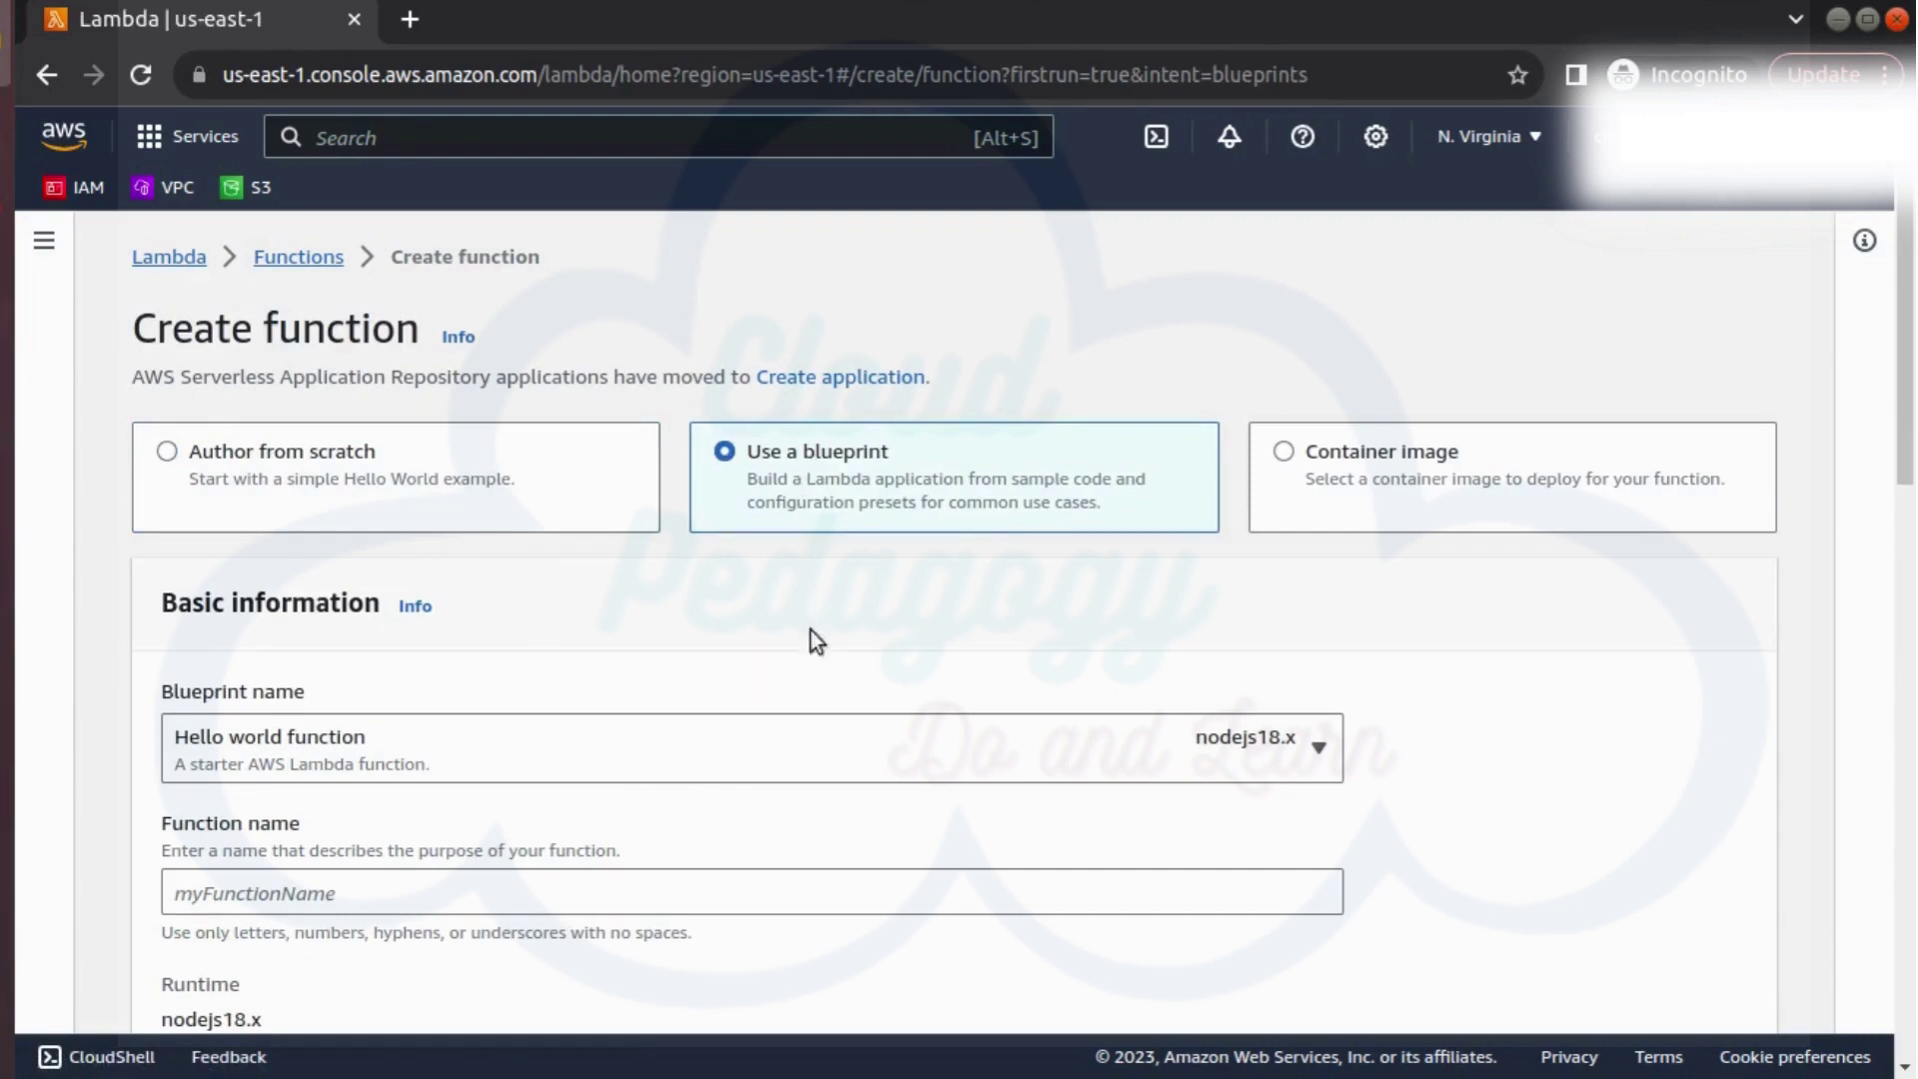
Step: Choose the Hello world function blueprint for python3.10 and name the function cp-hello-world-python
scroll(322, 776, down, 3)
click(1299, 599)
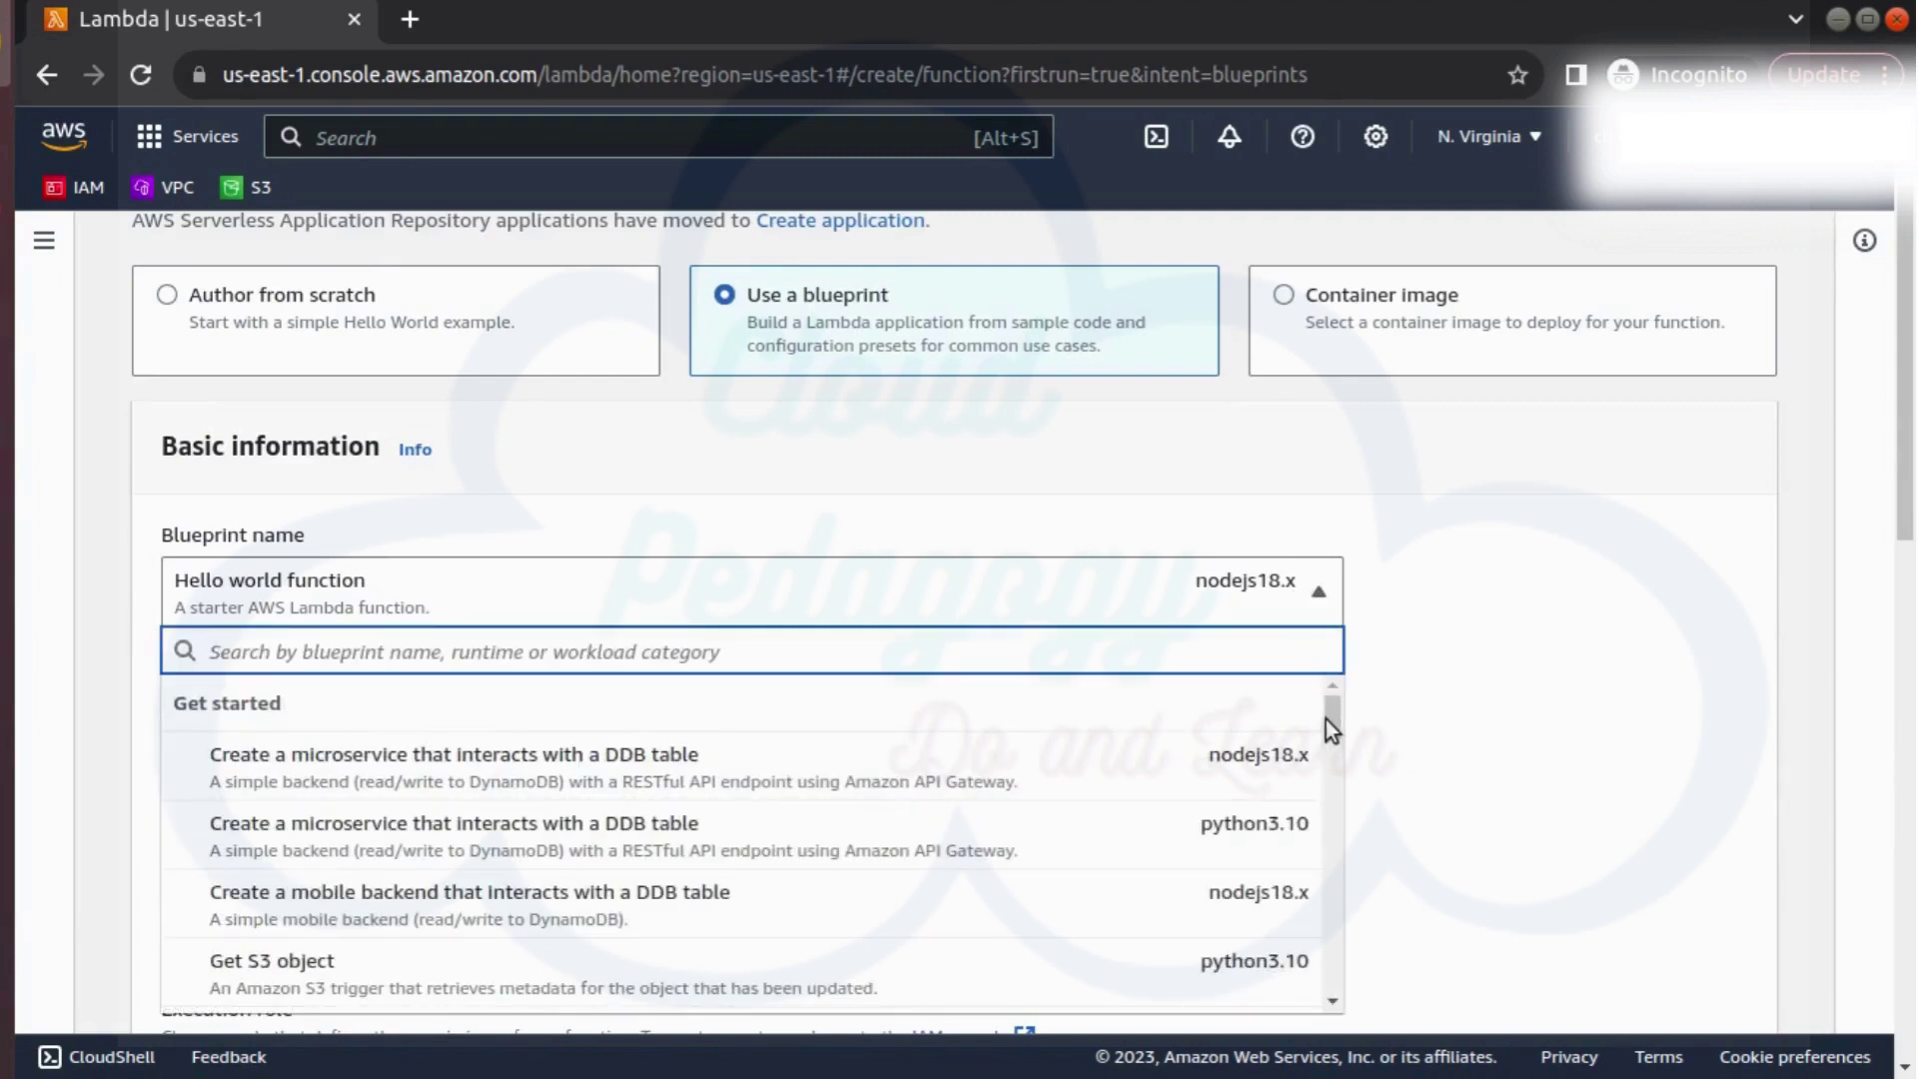
text(py)
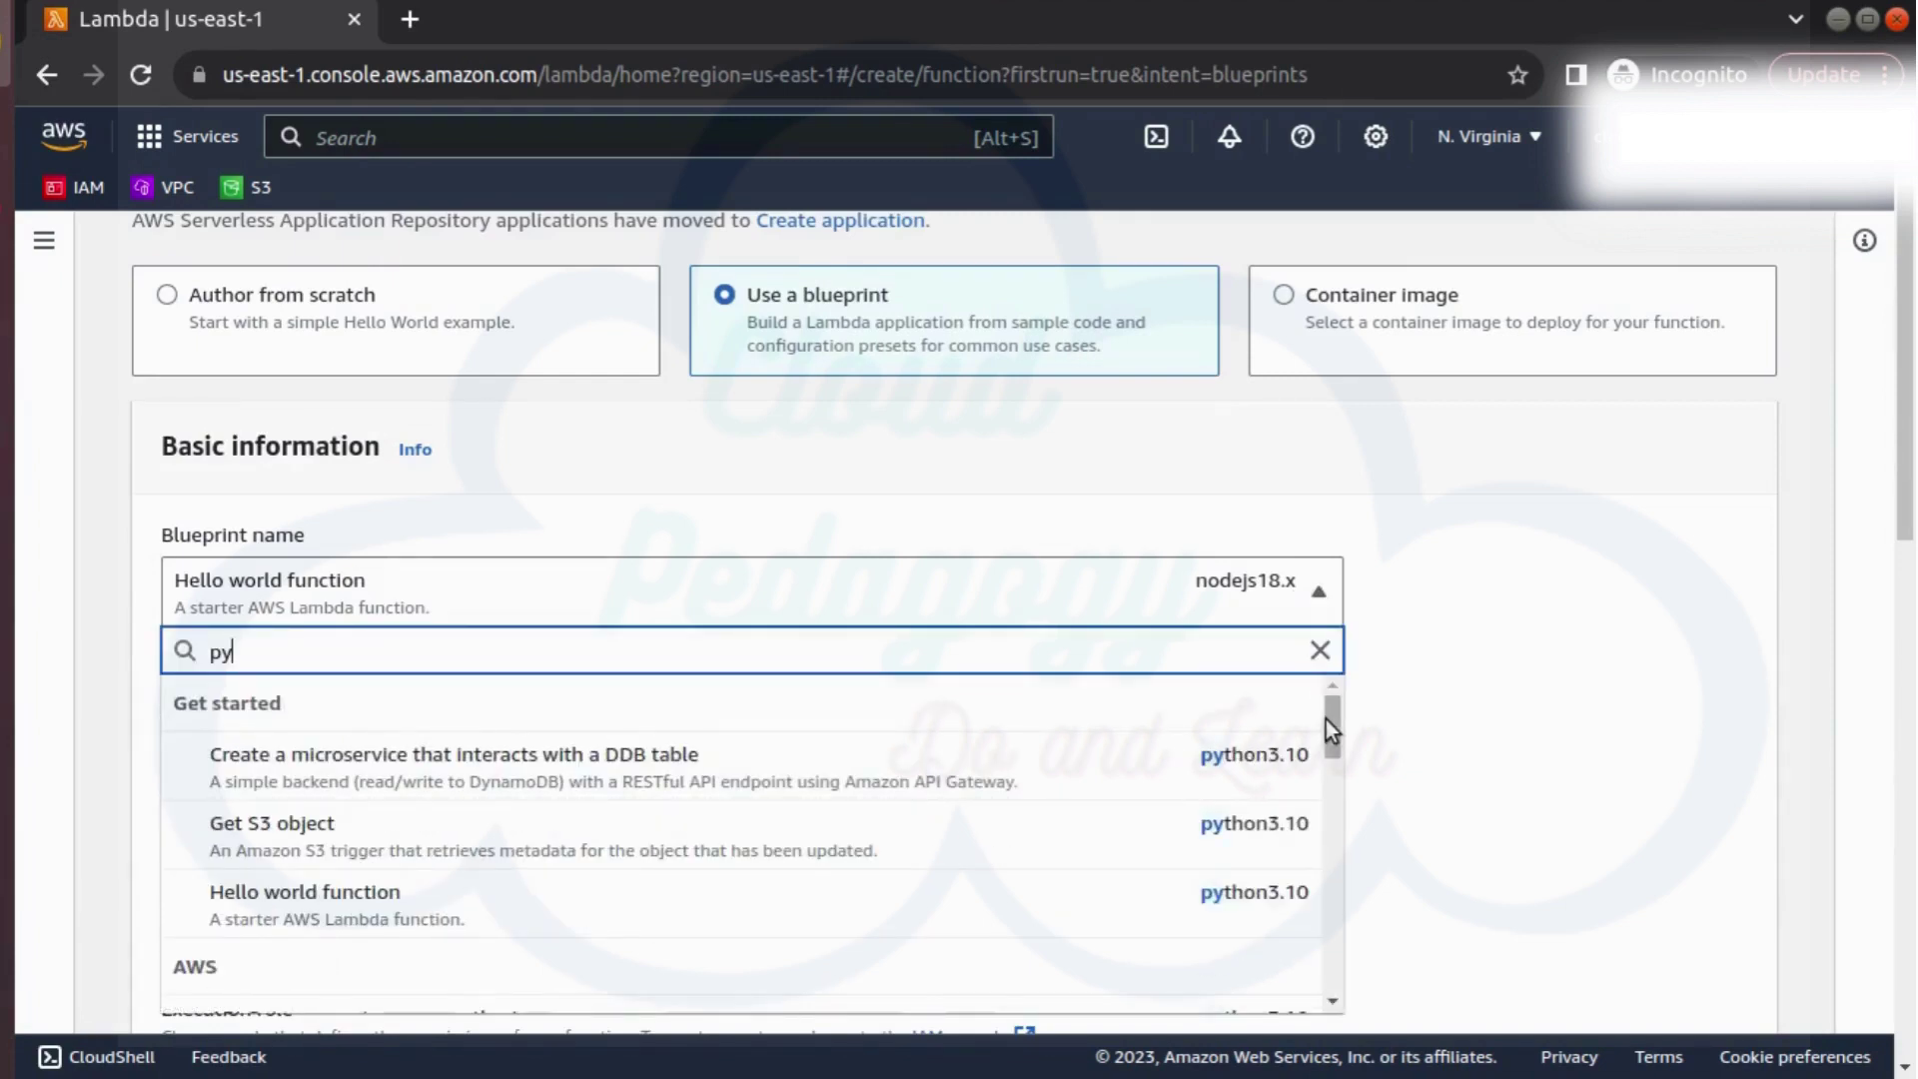
click(374, 928)
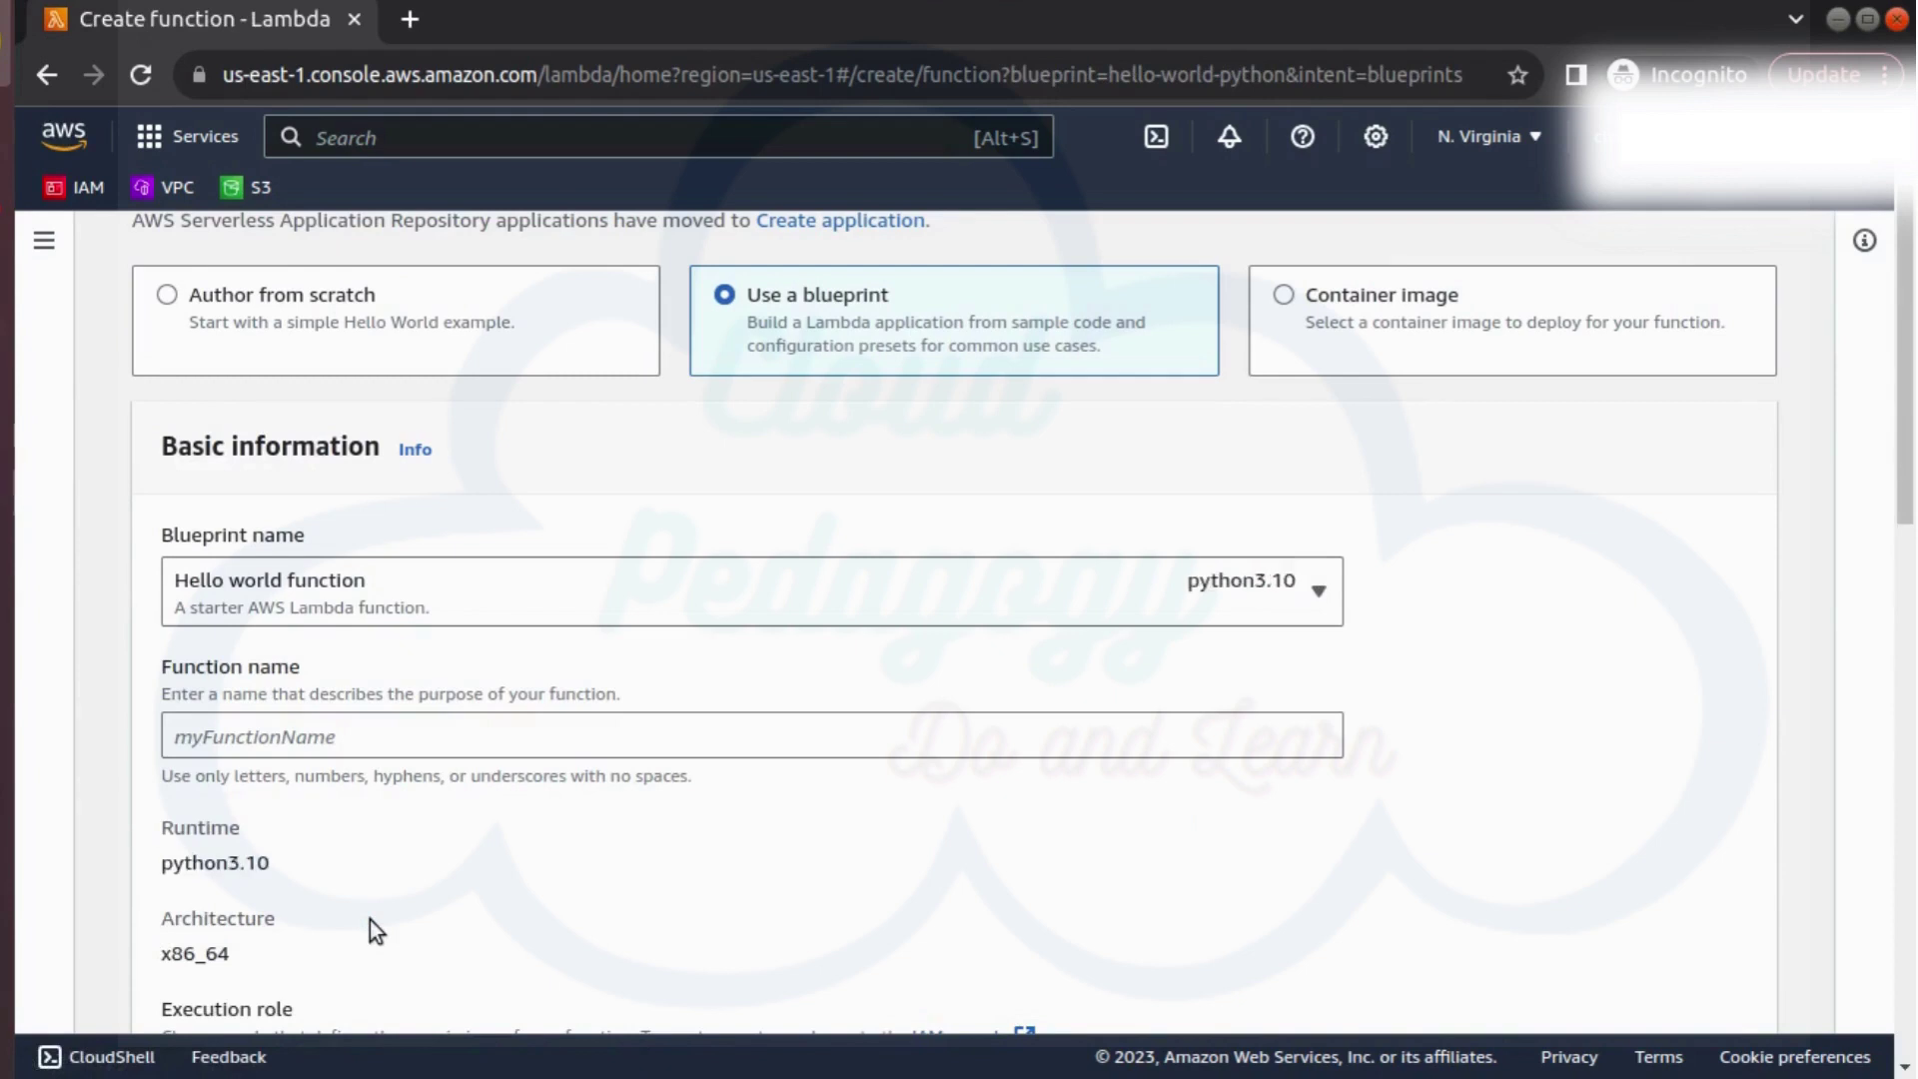
click(608, 747)
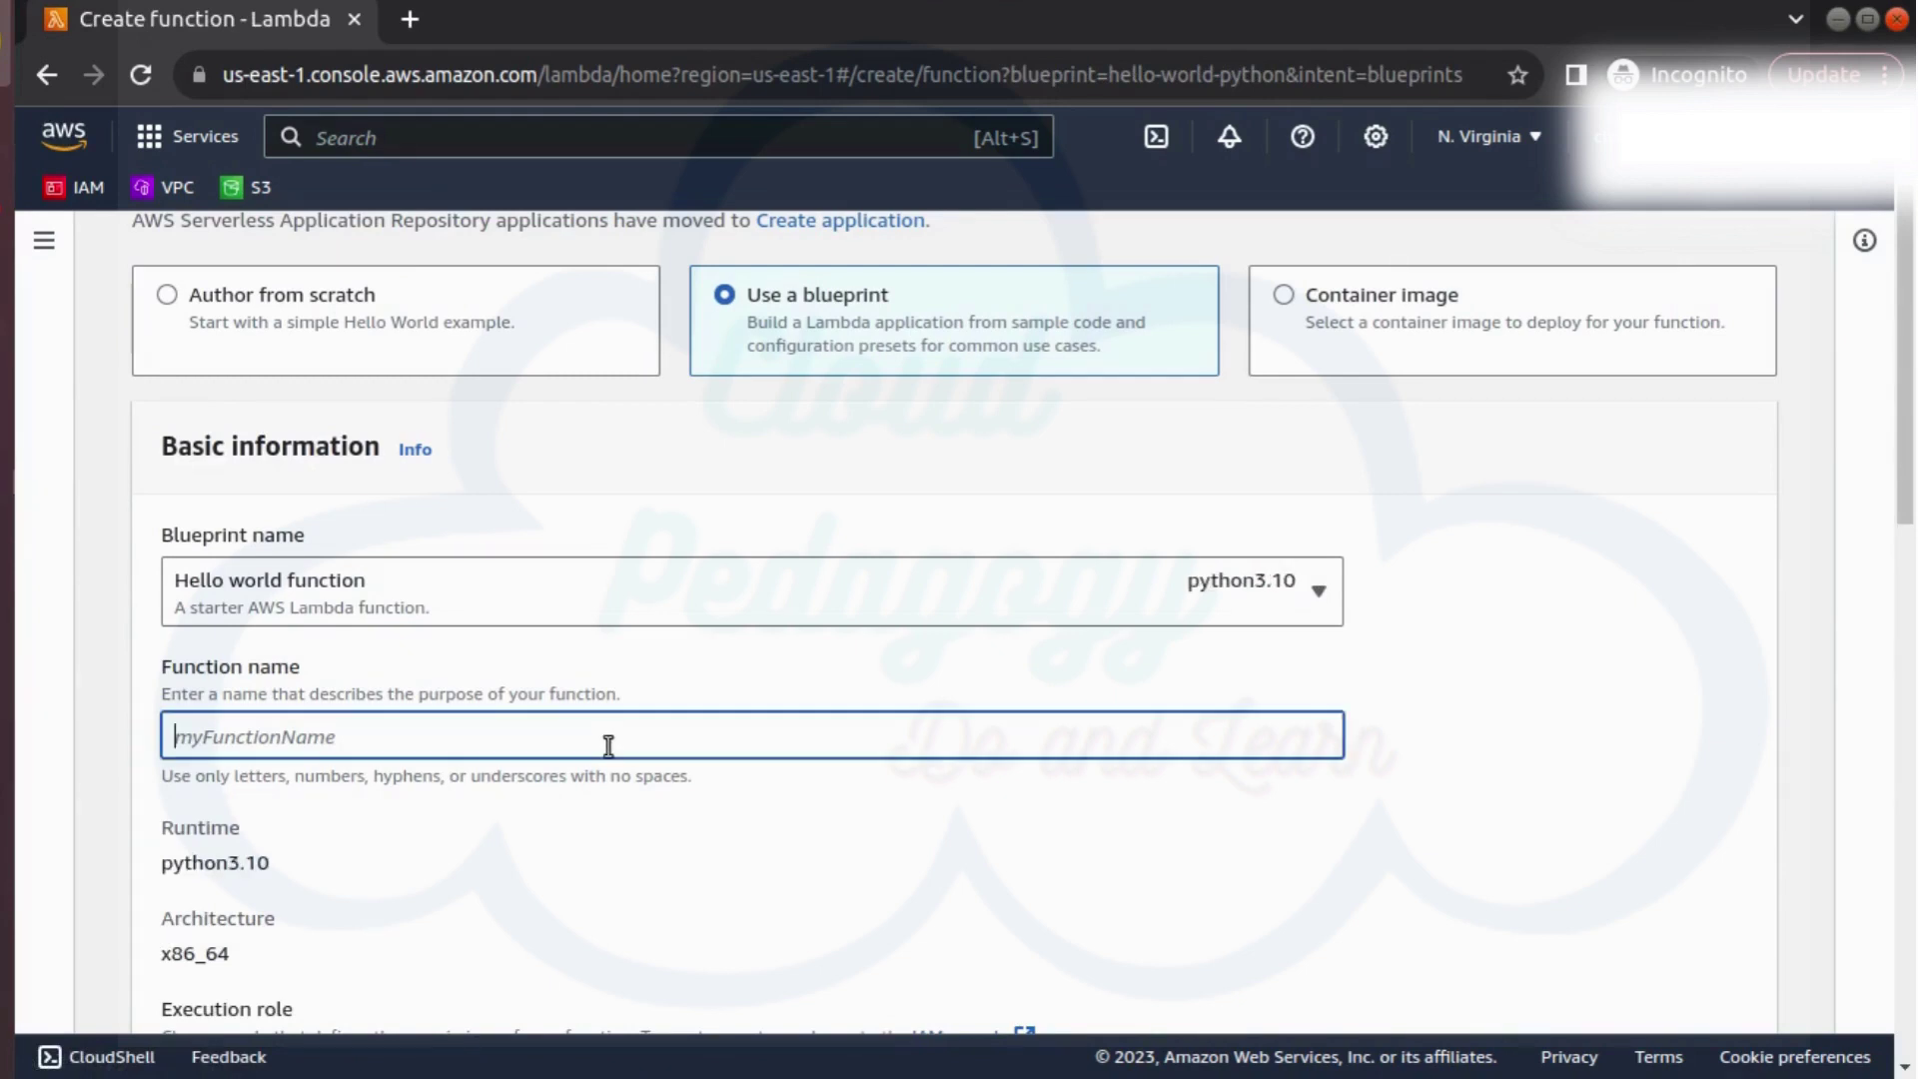
text(cp-hello-world-python)
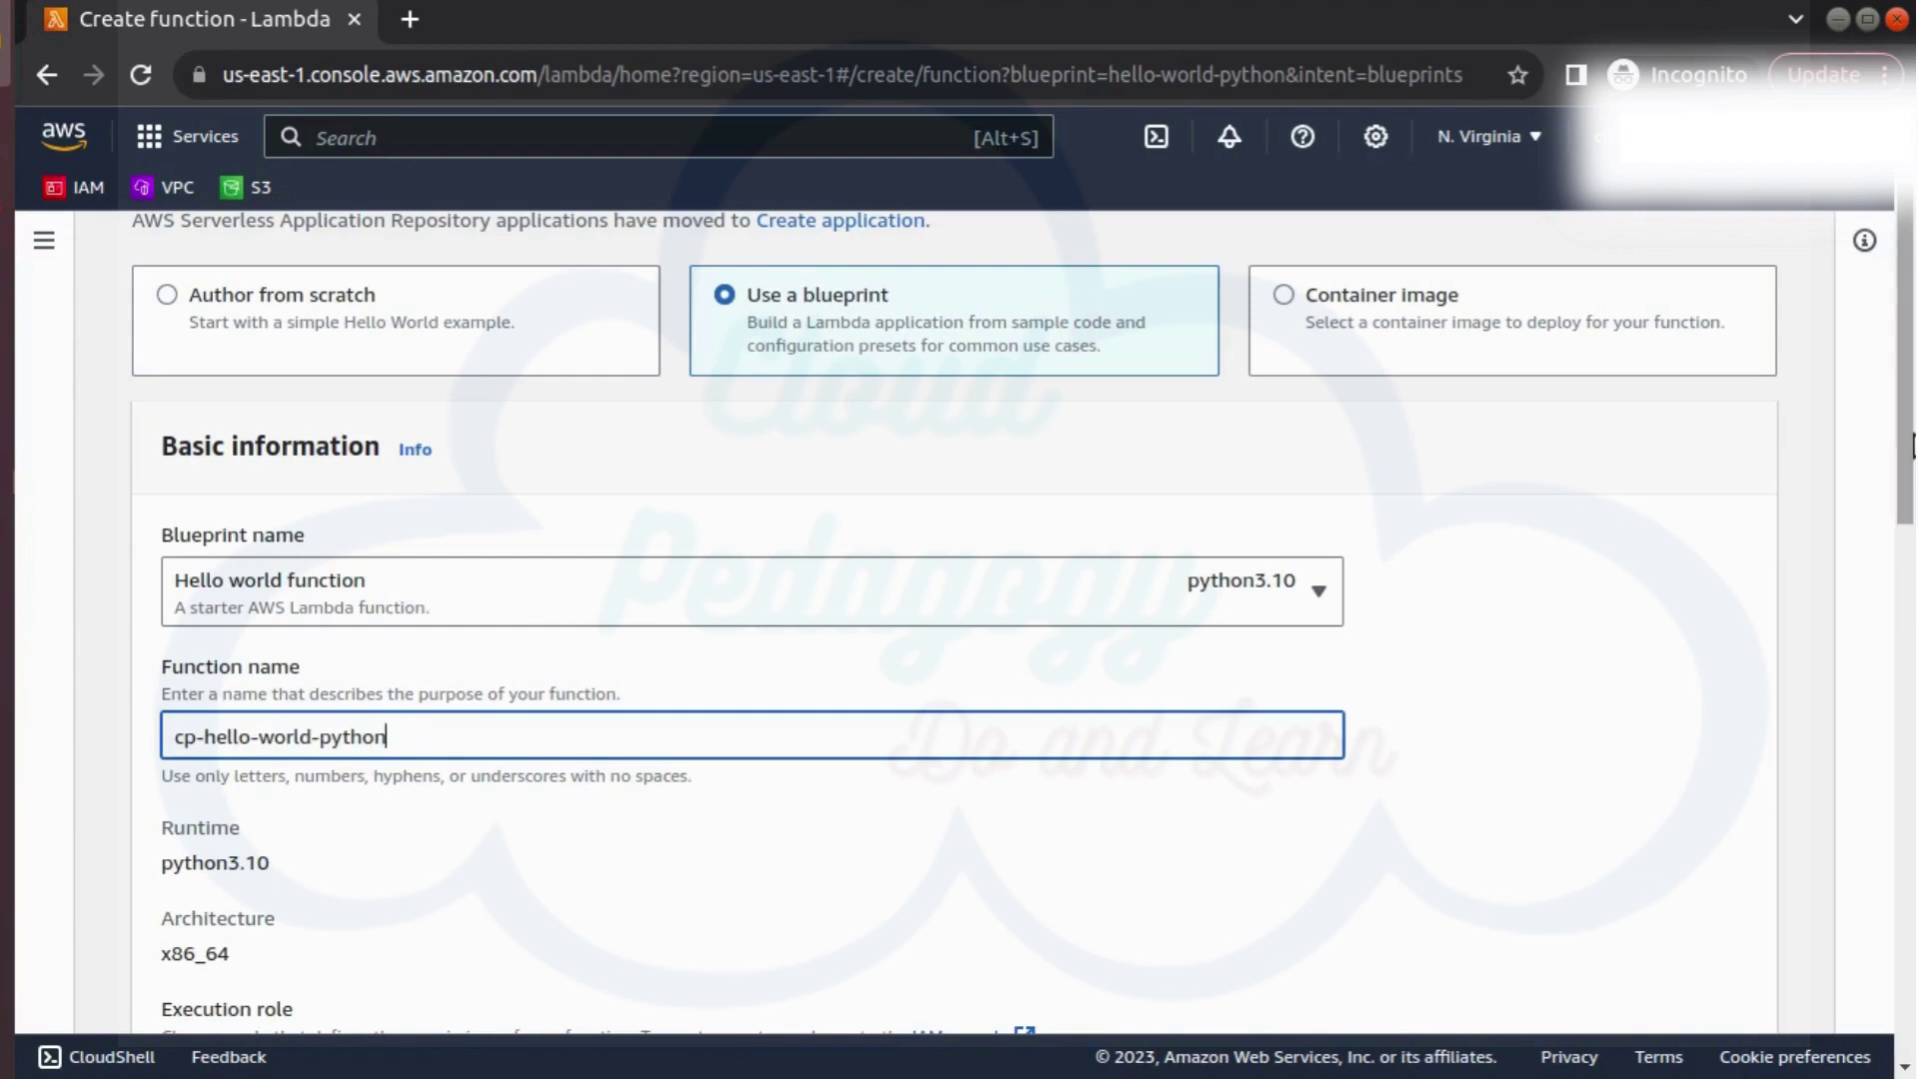
Step: Set the execution role to a new role from AWS policy templates, named cp-hello-world-python-role
drag(1911, 445, 1912, 611)
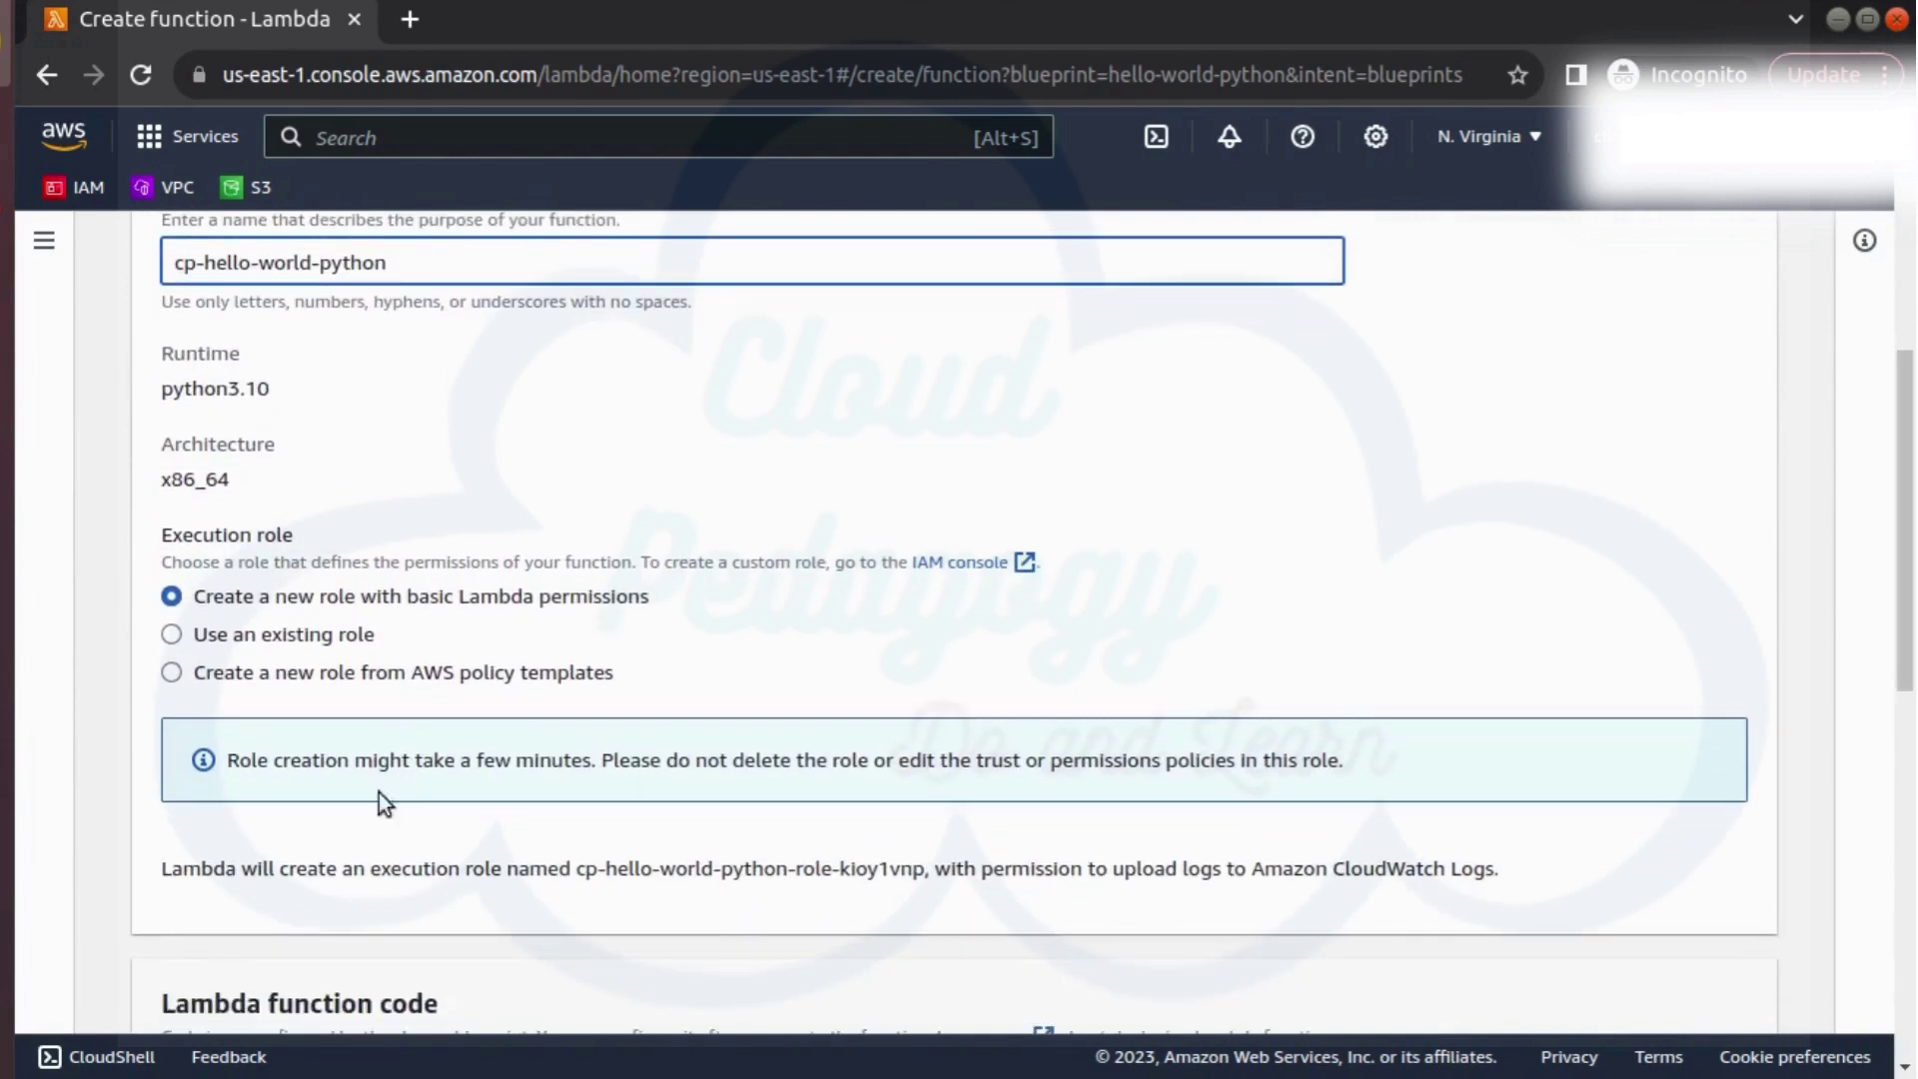
click(400, 672)
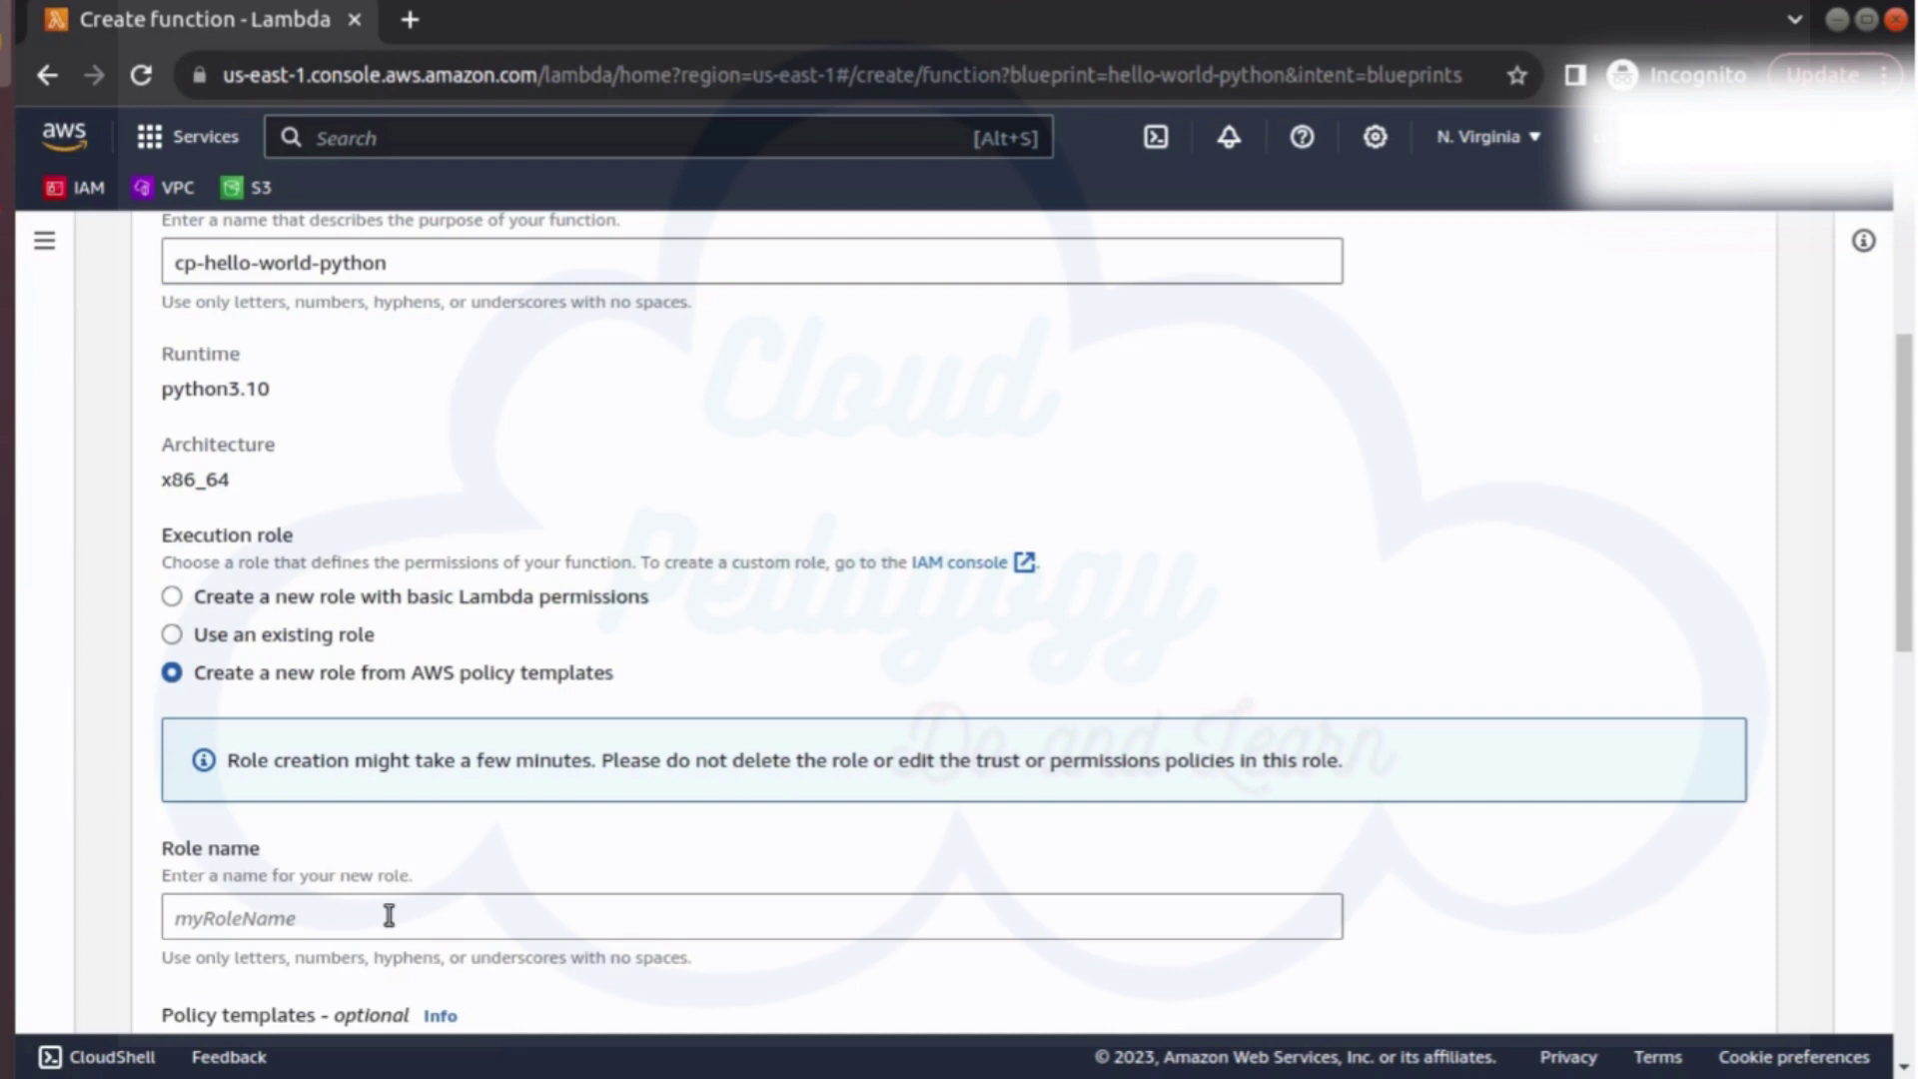
click(171, 597)
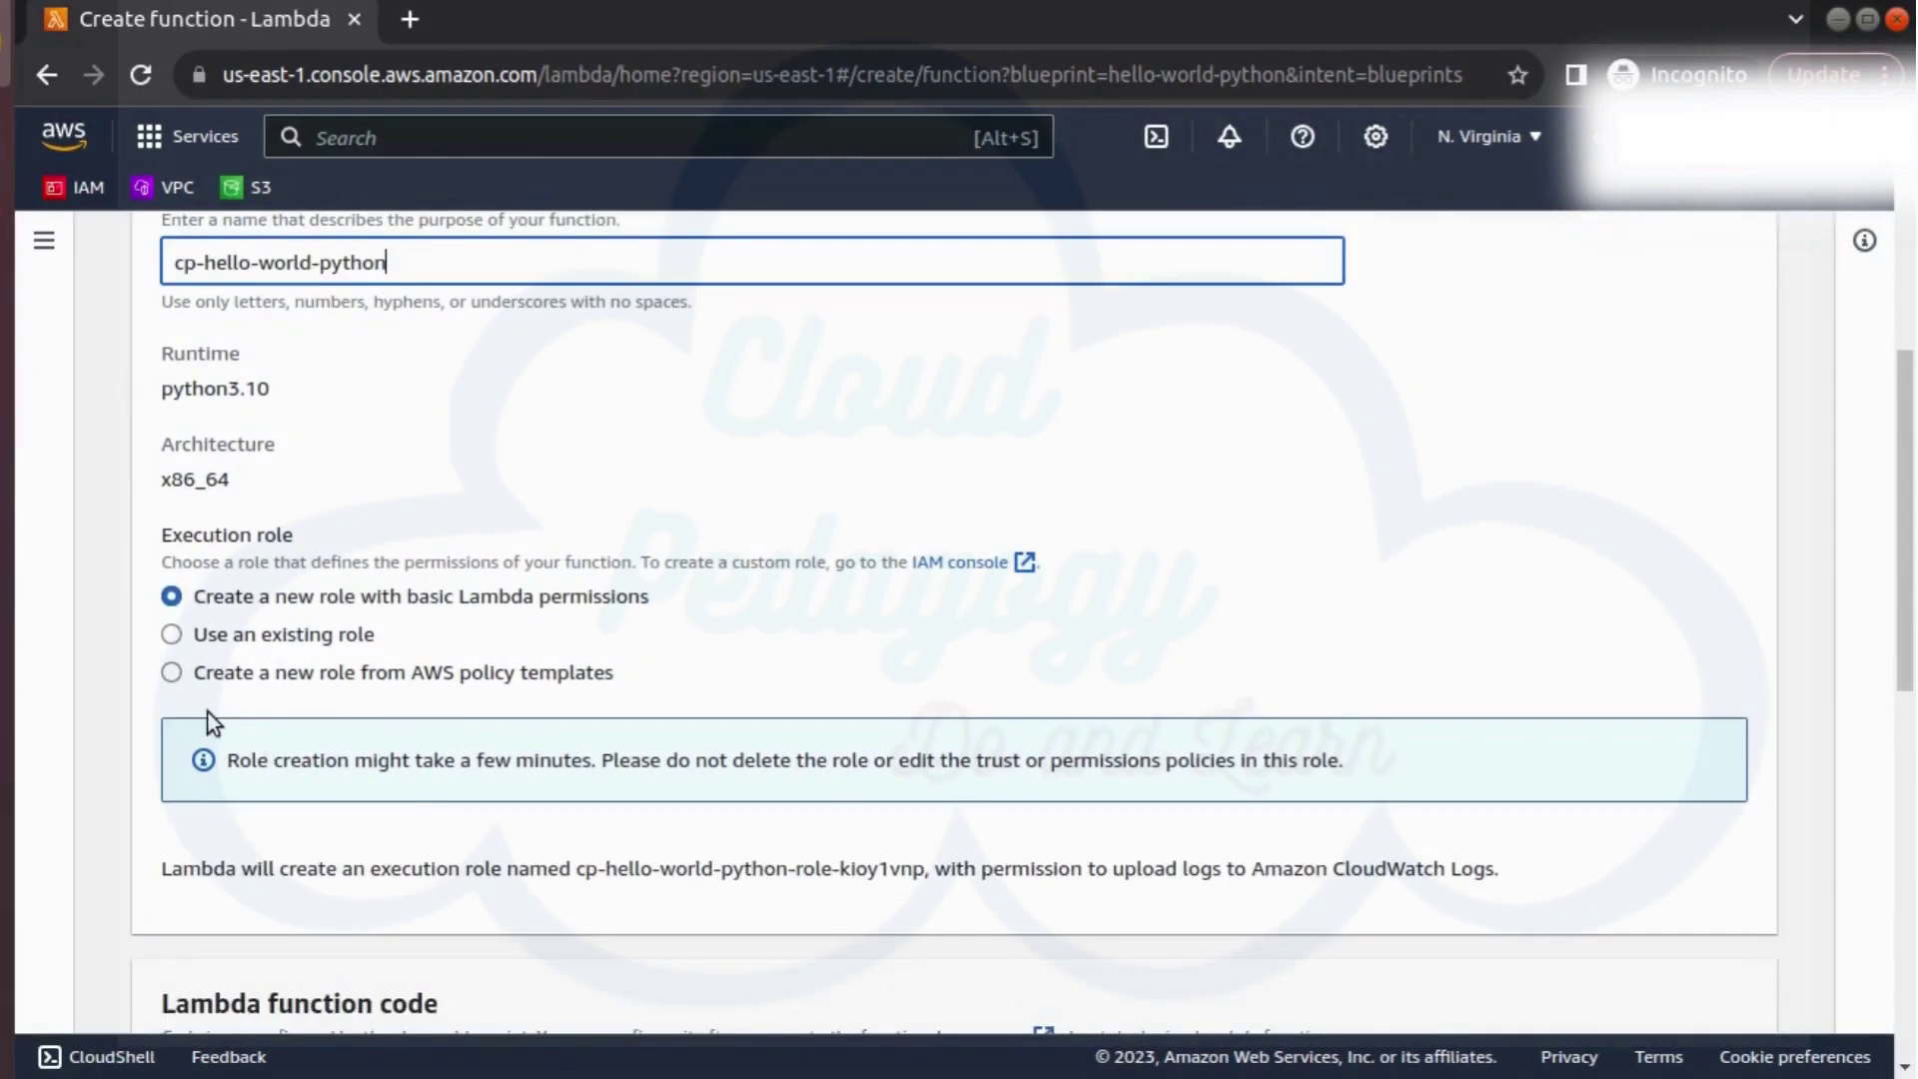
click(454, 675)
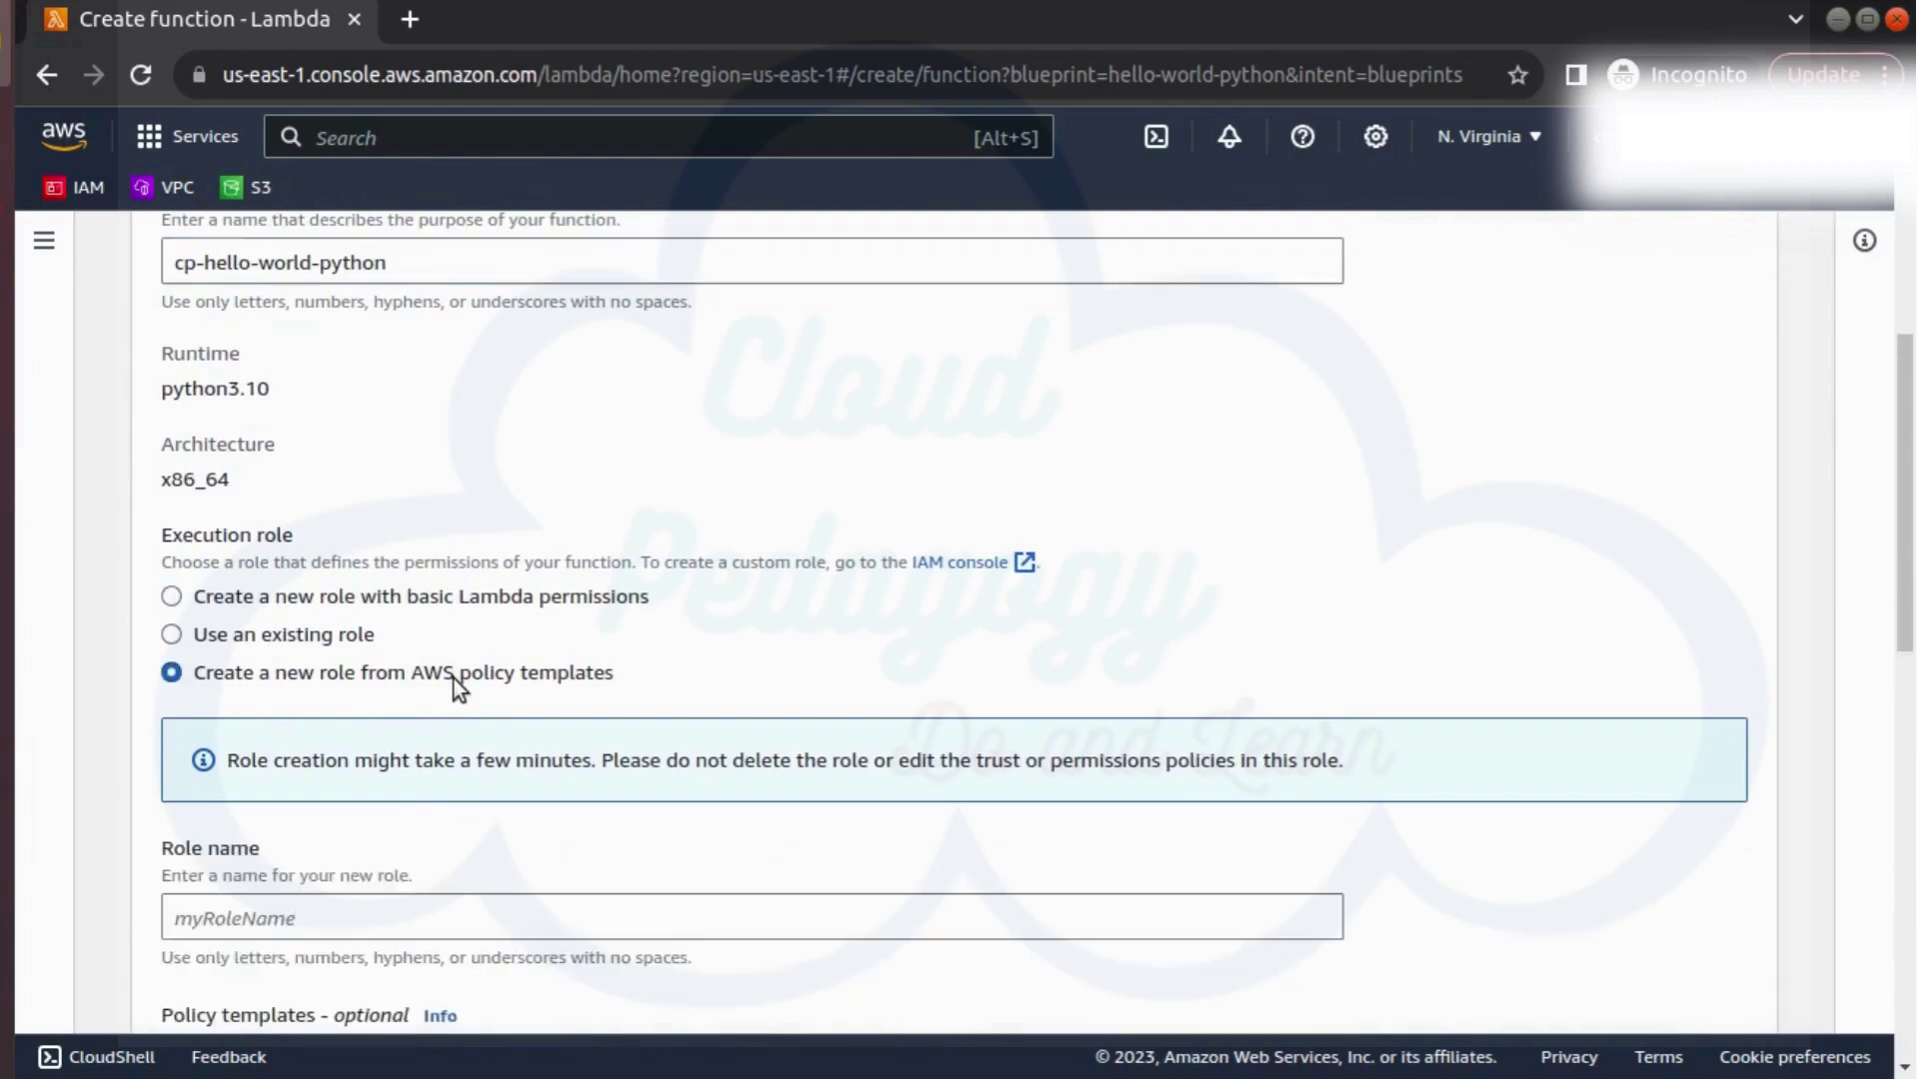
click(388, 915)
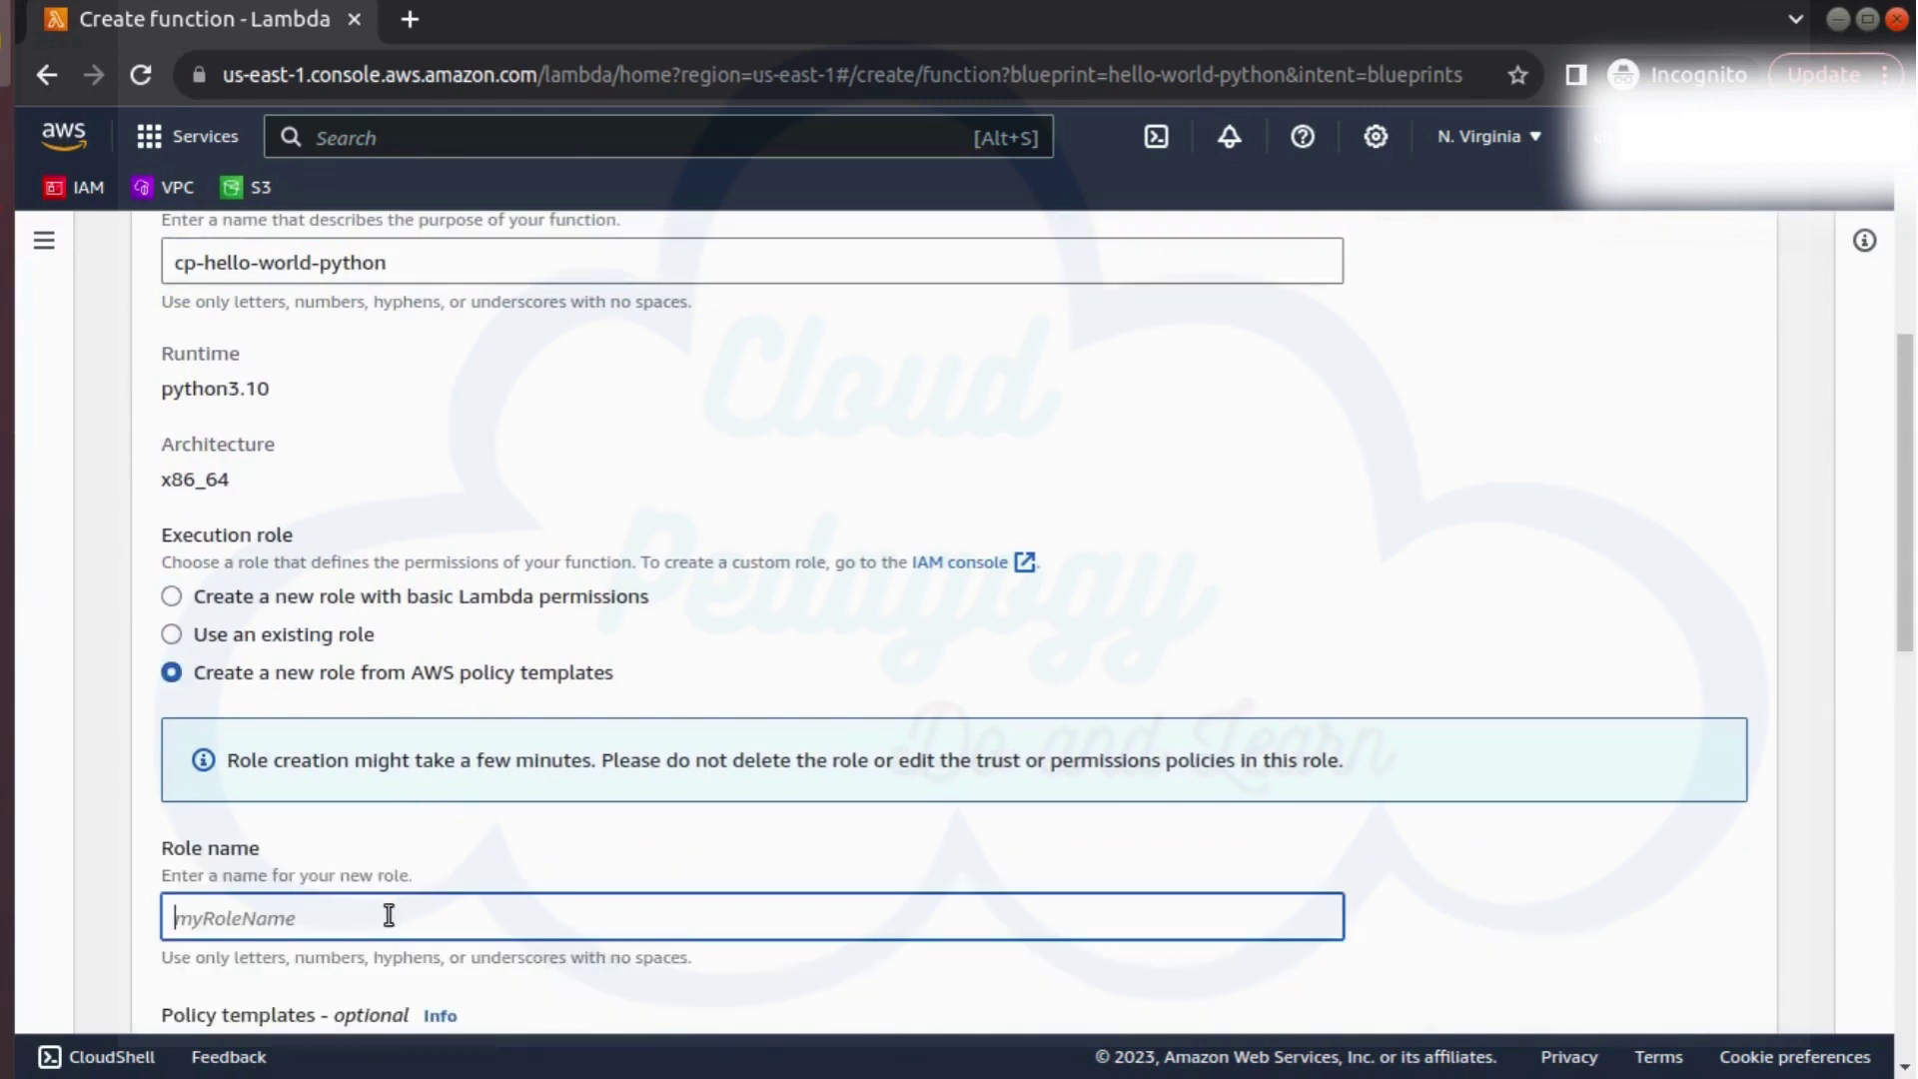
text(cp-hello-world-python)
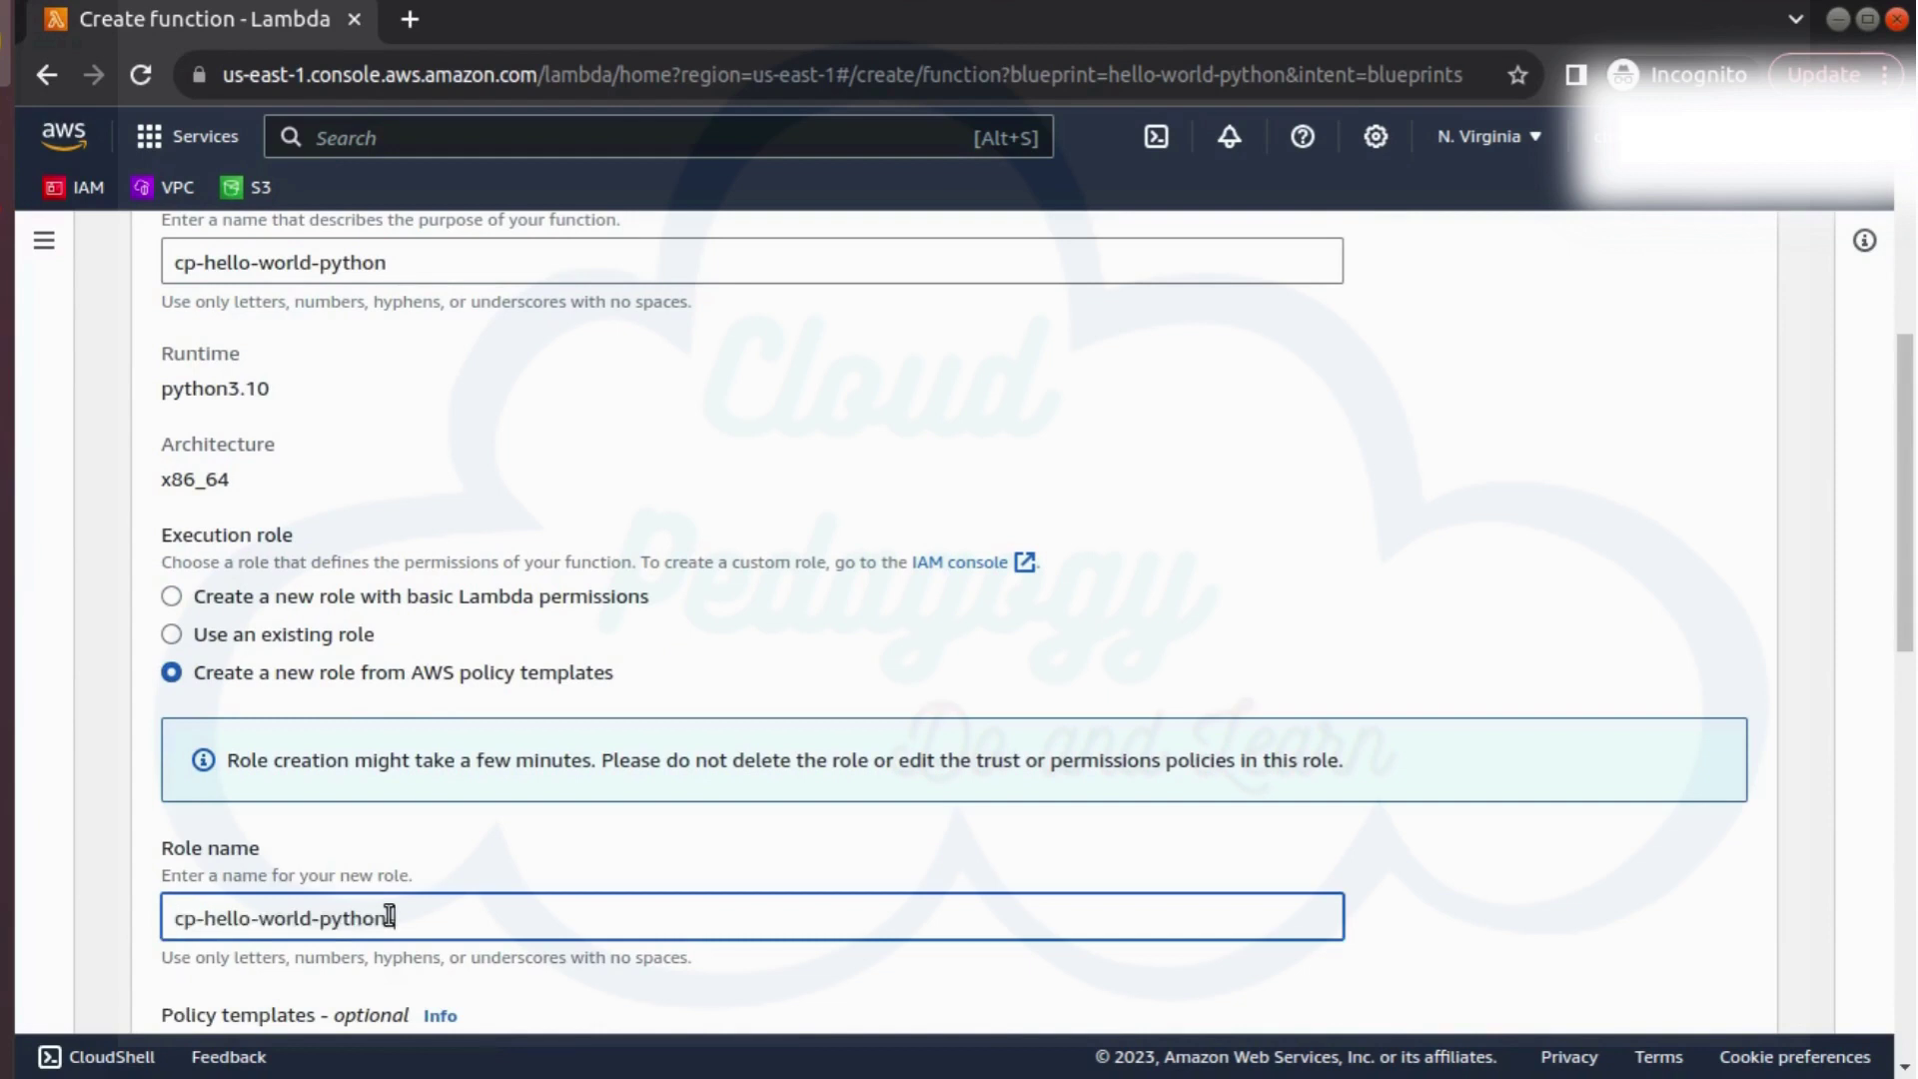
text(-role)
scroll(1099, 649, down, 1)
click(1243, 533)
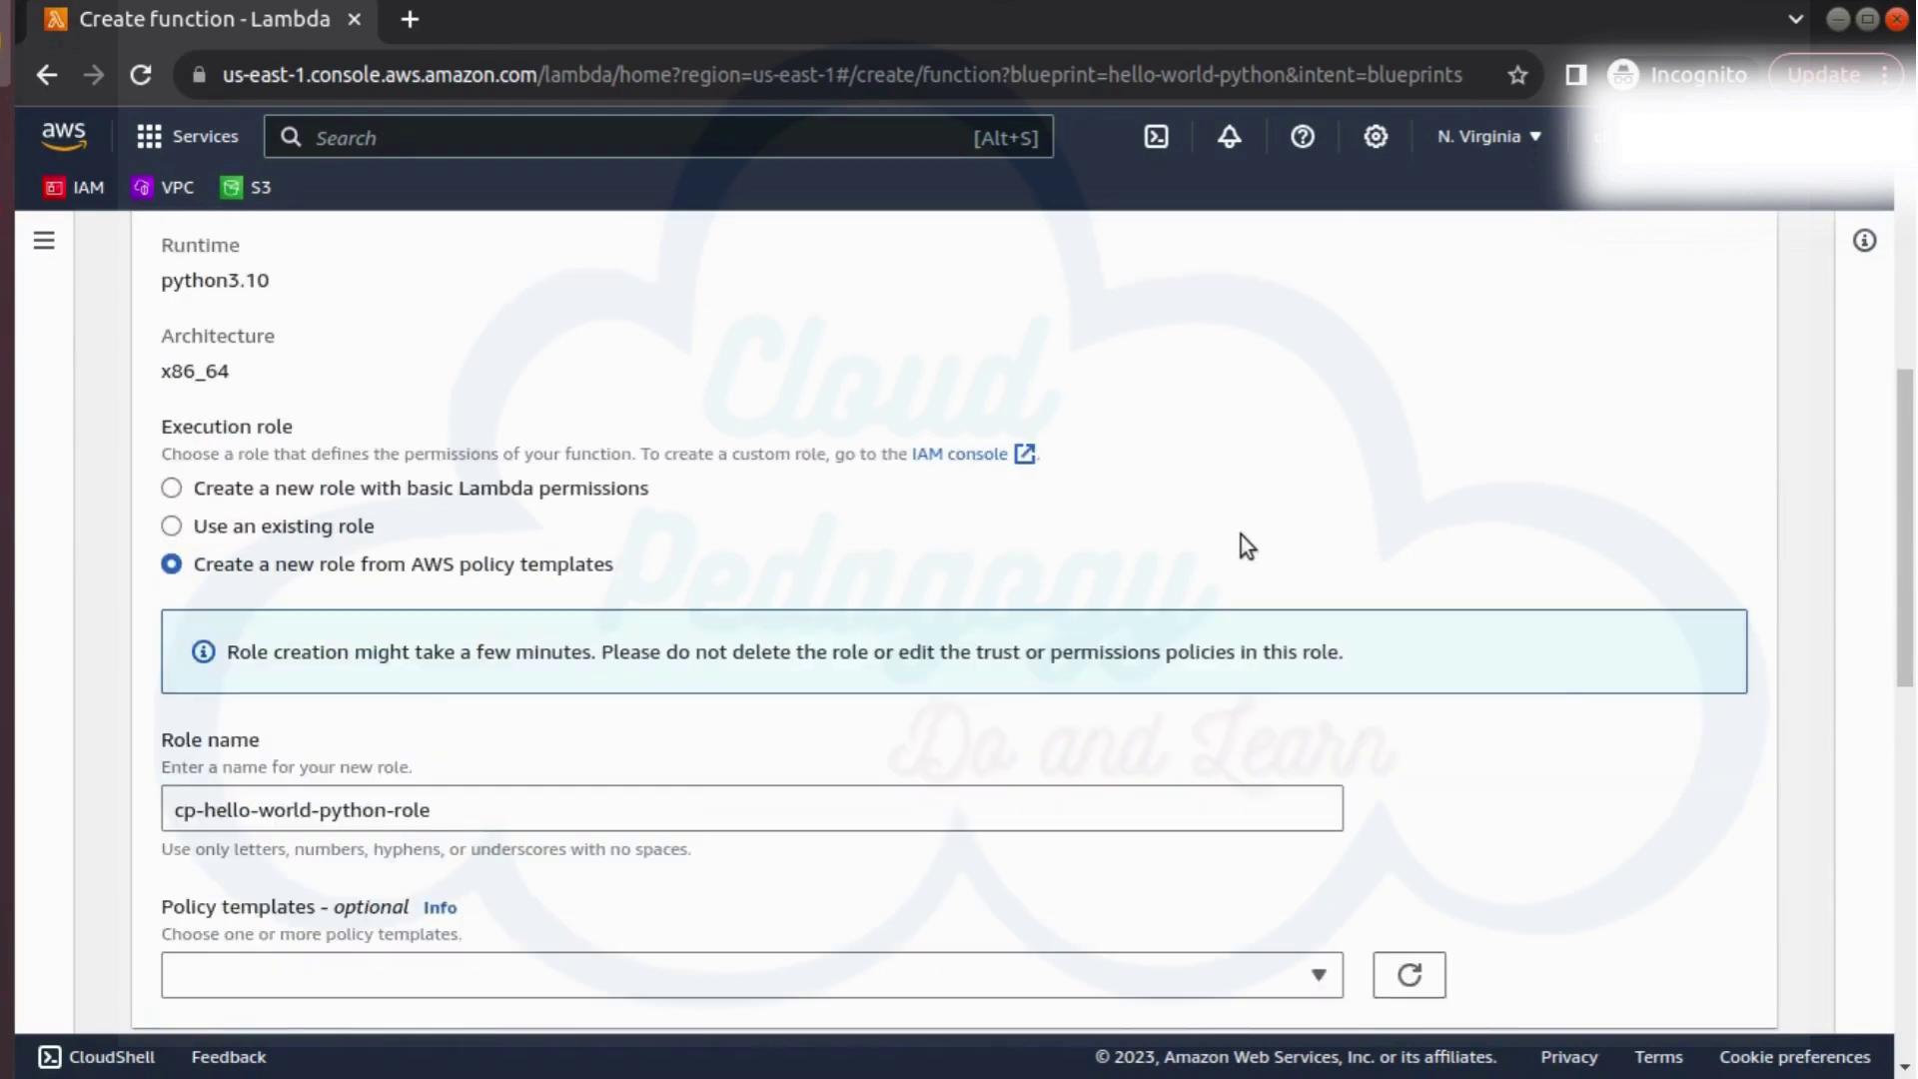
Step: Review the preconfigured blueprint code and create the function
drag(1908, 536, 1906, 824)
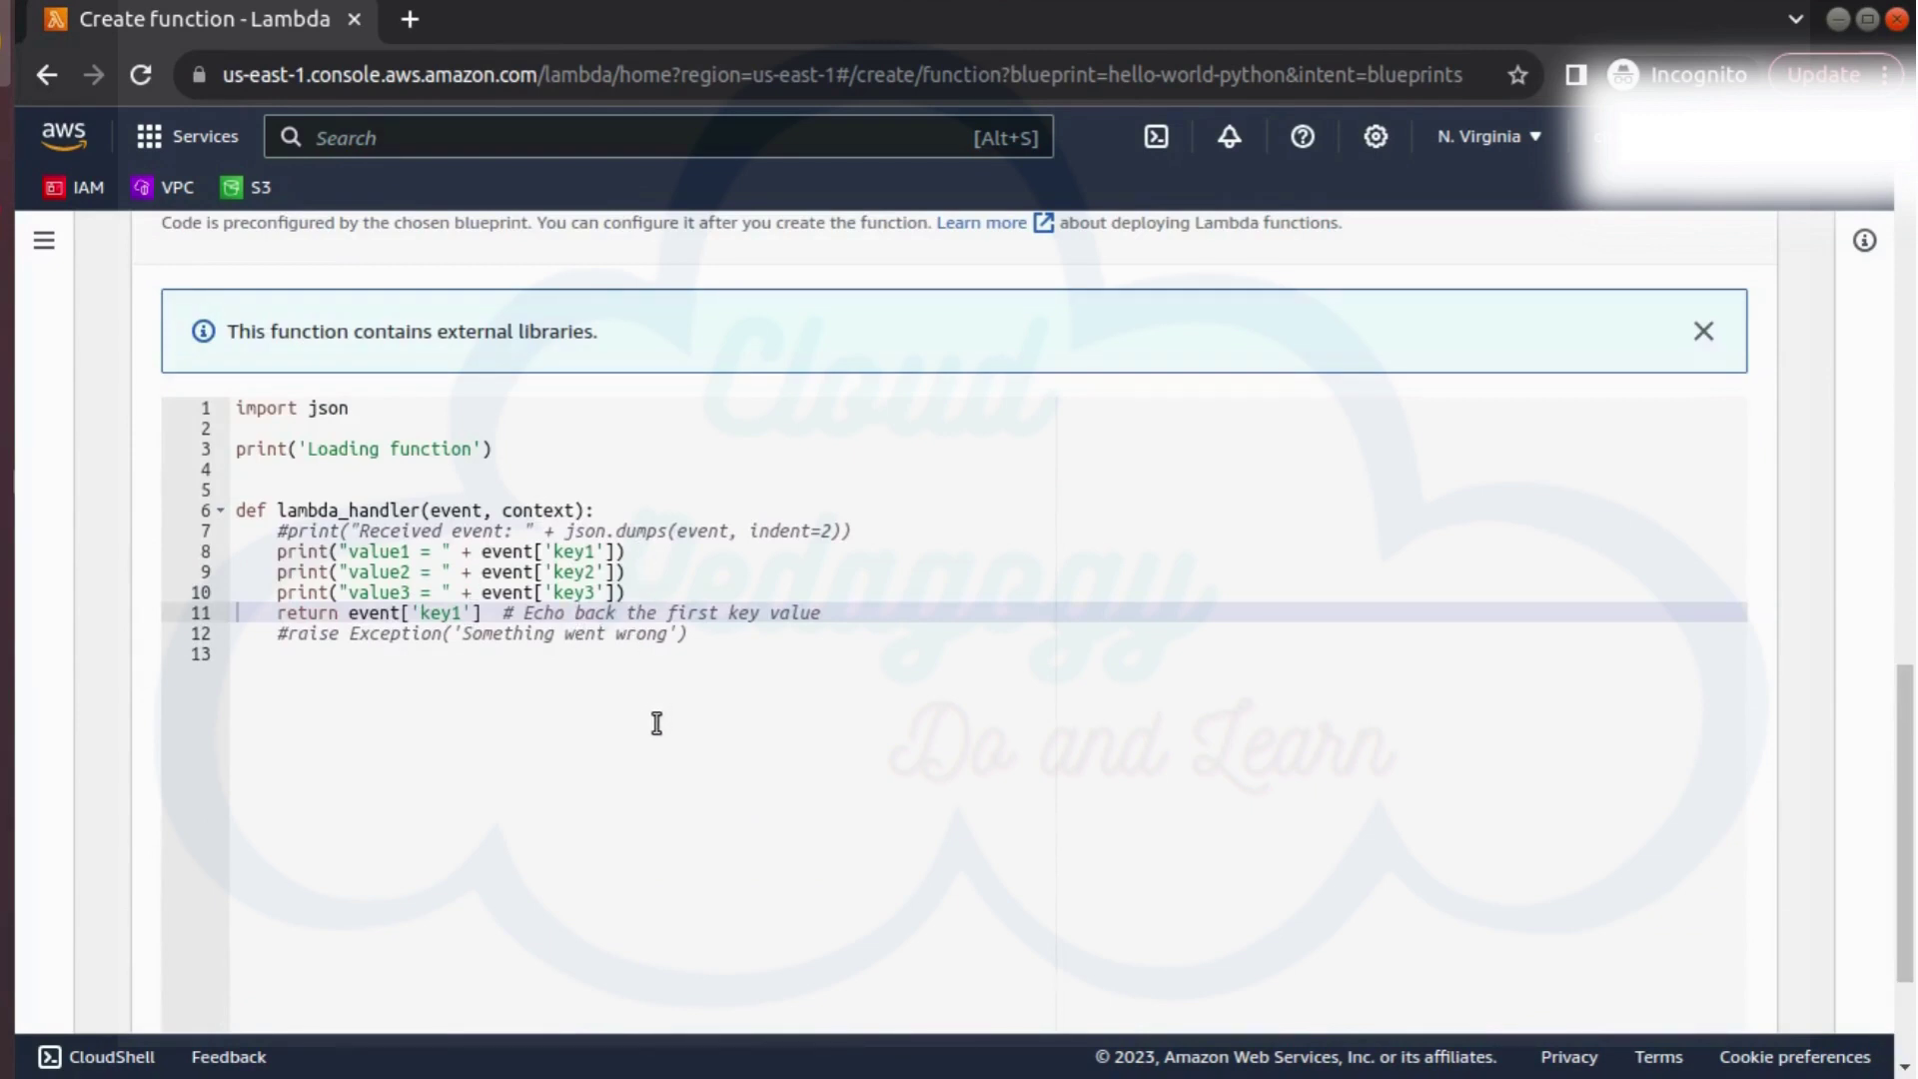
scroll(1668, 749, down, 3)
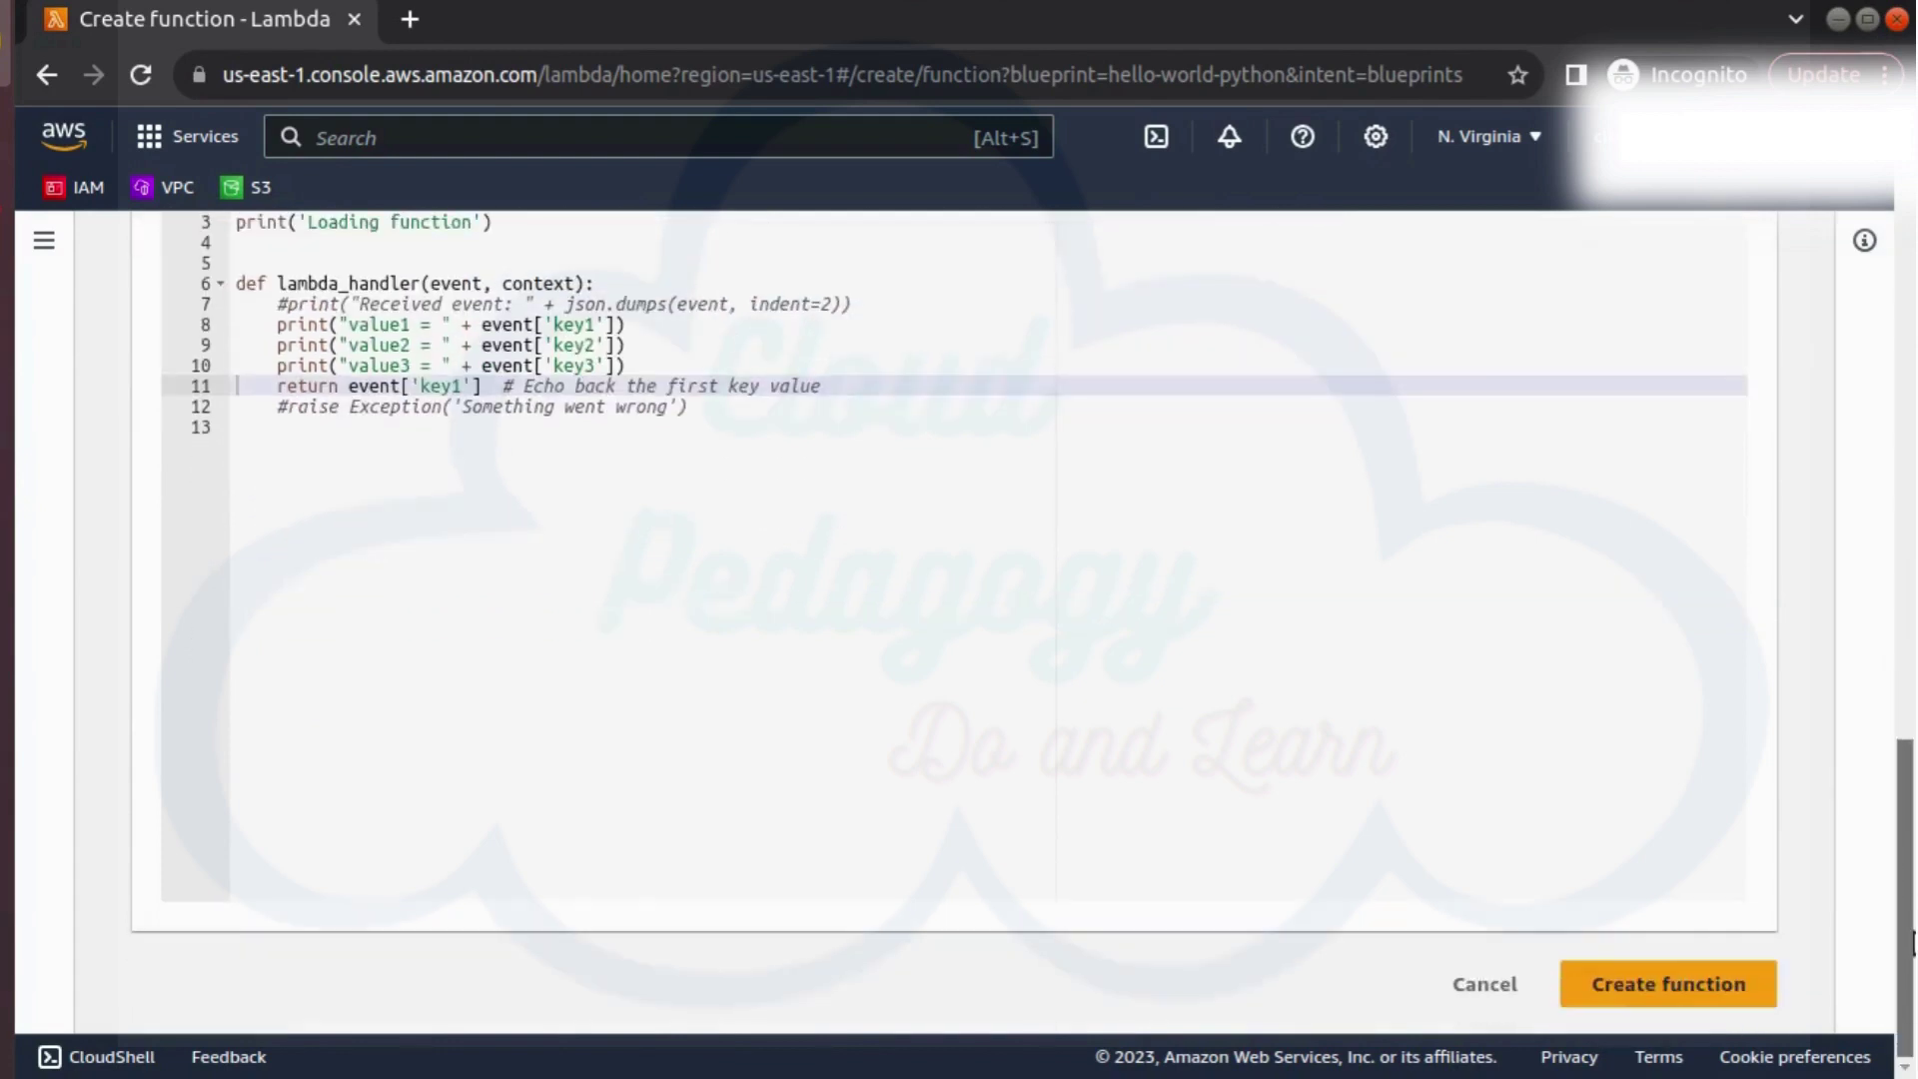
click(1646, 999)
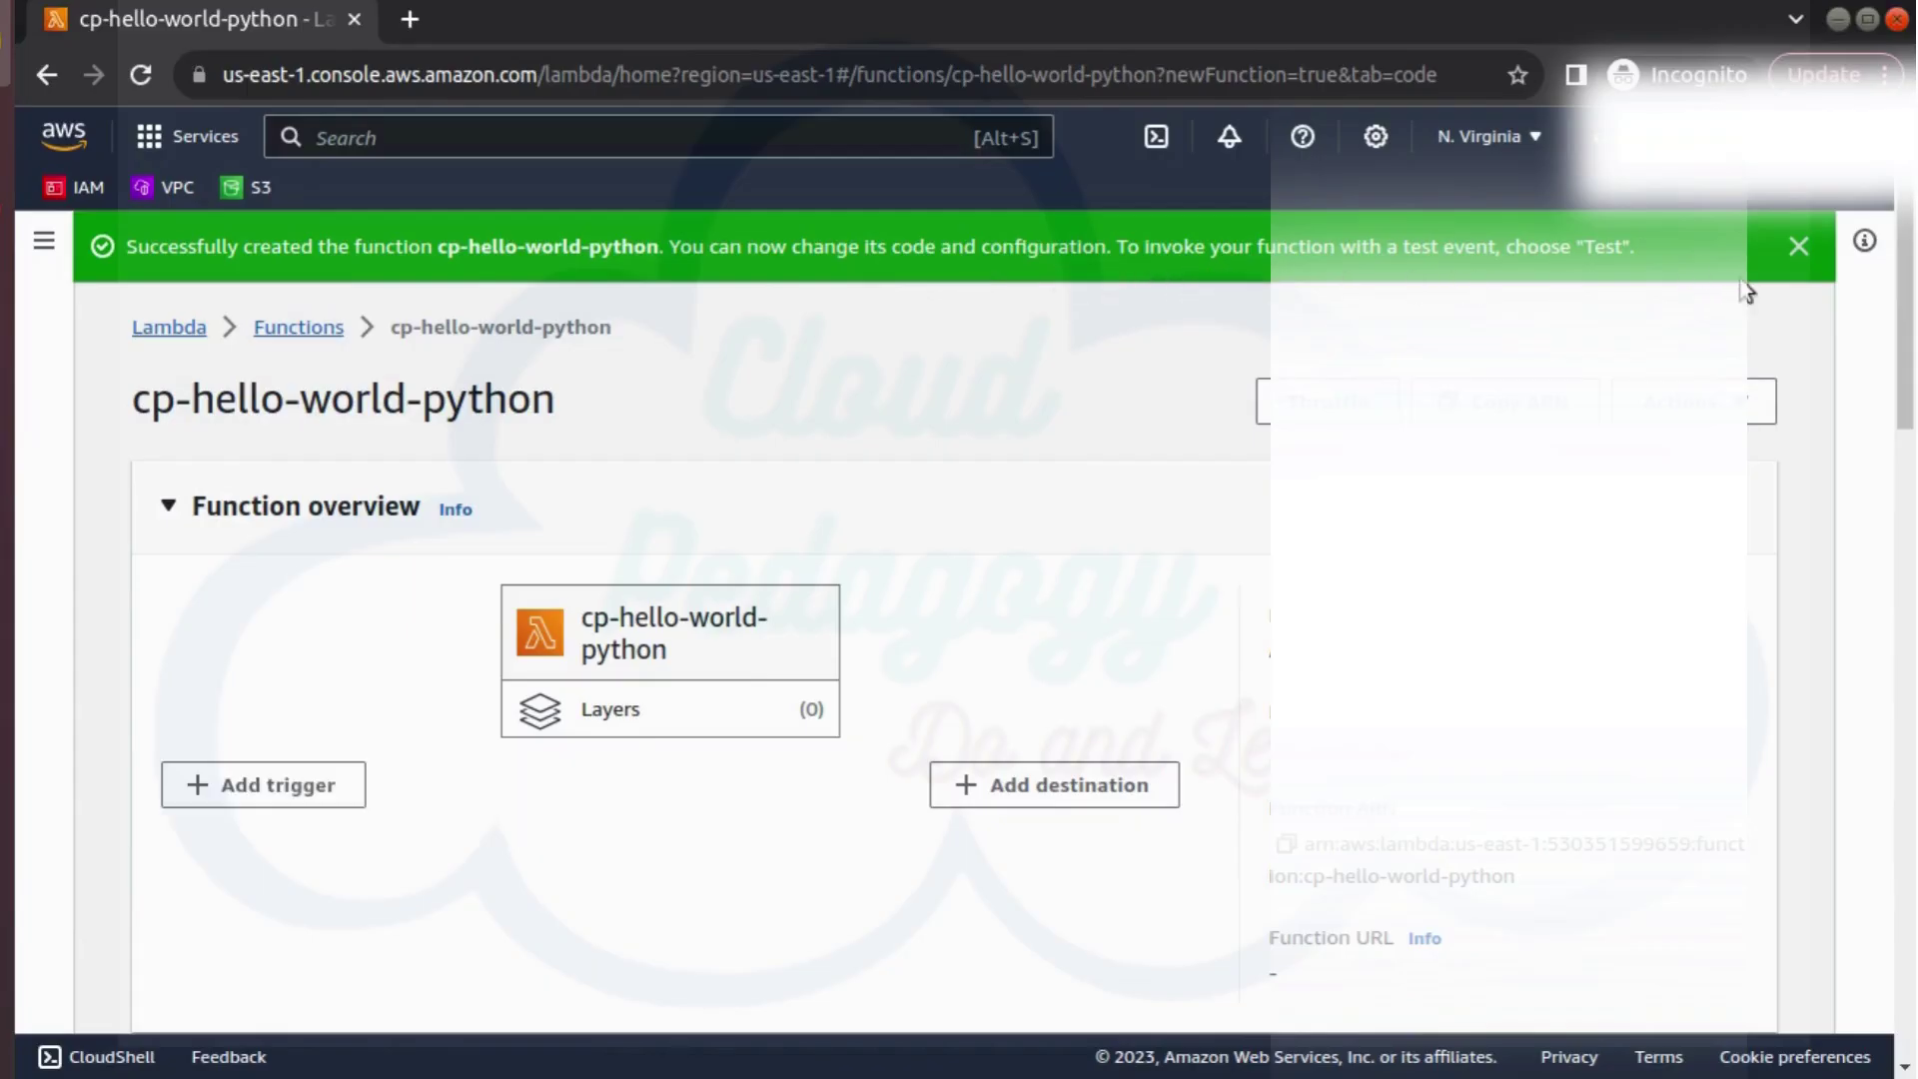
Step: Start a new test event for the function and name it cp-hello-world-event
scroll(214, 963, down, 5)
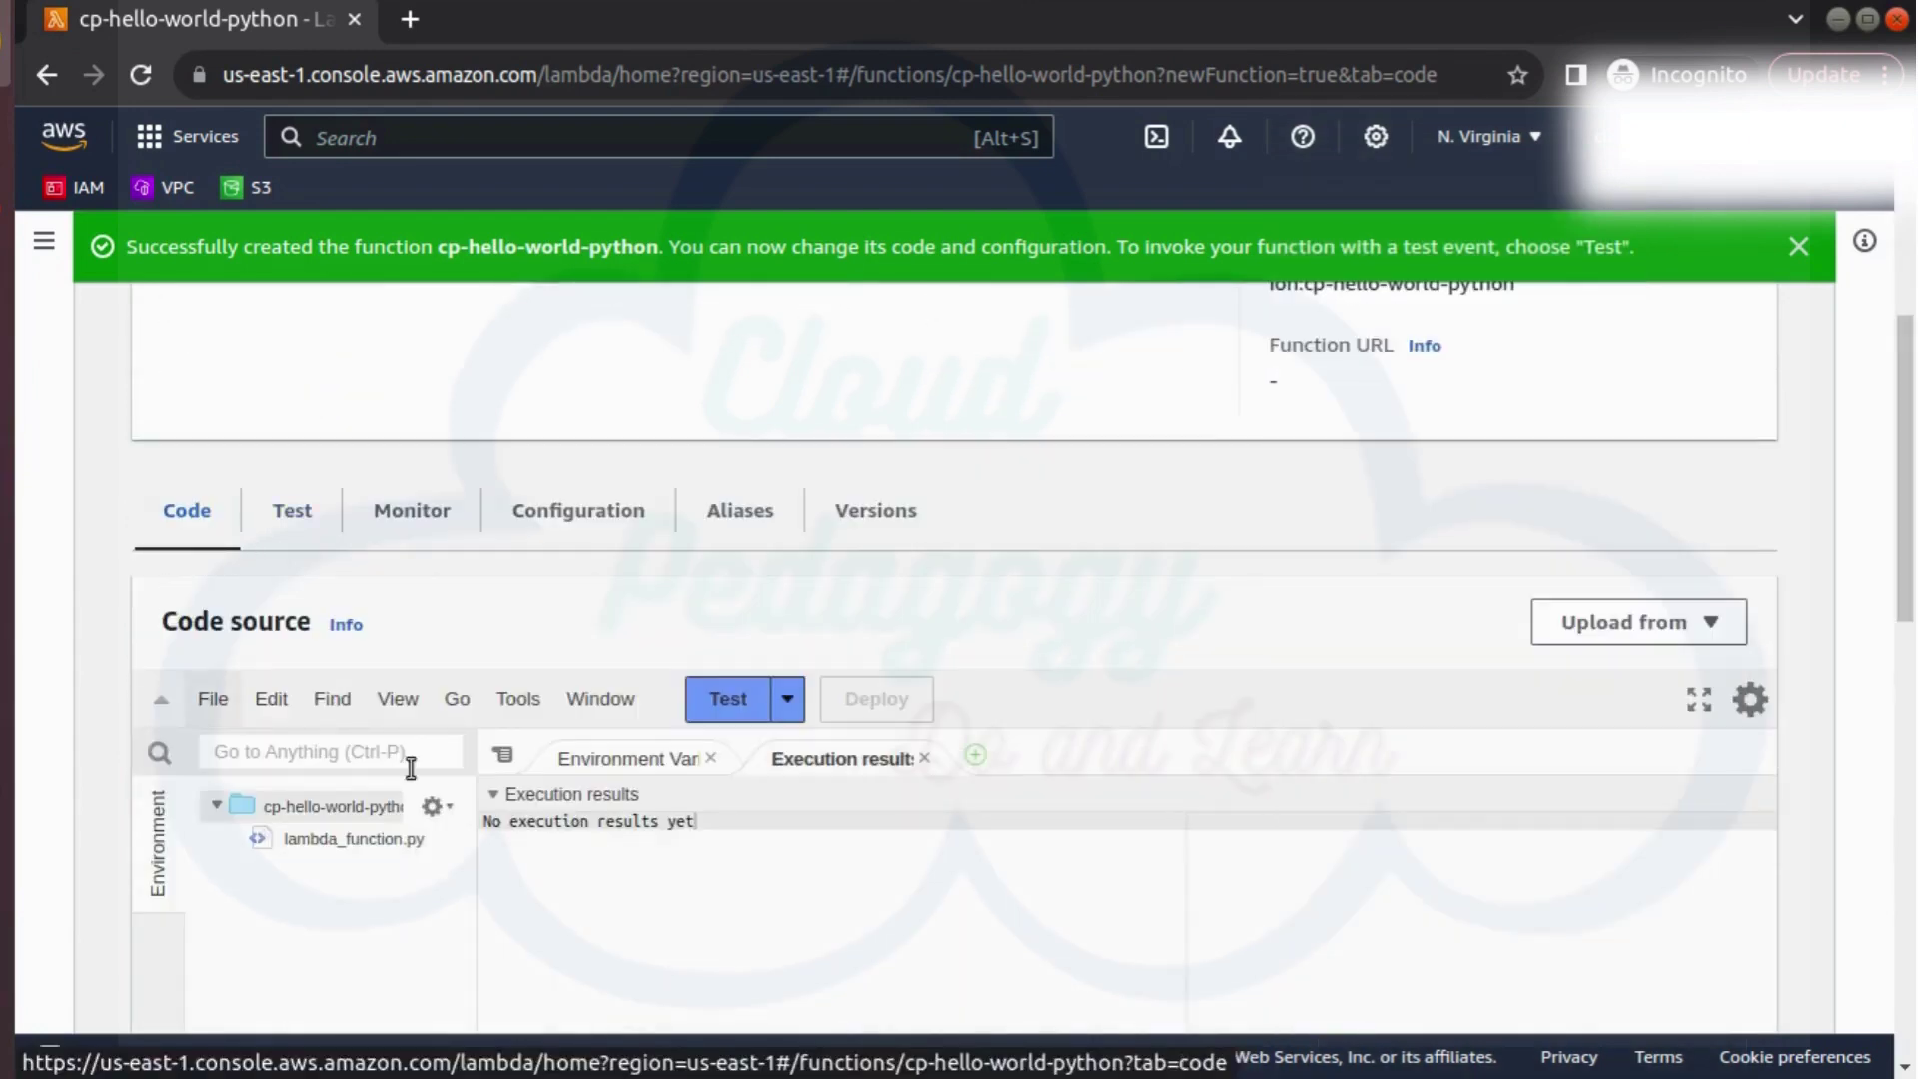
click(726, 701)
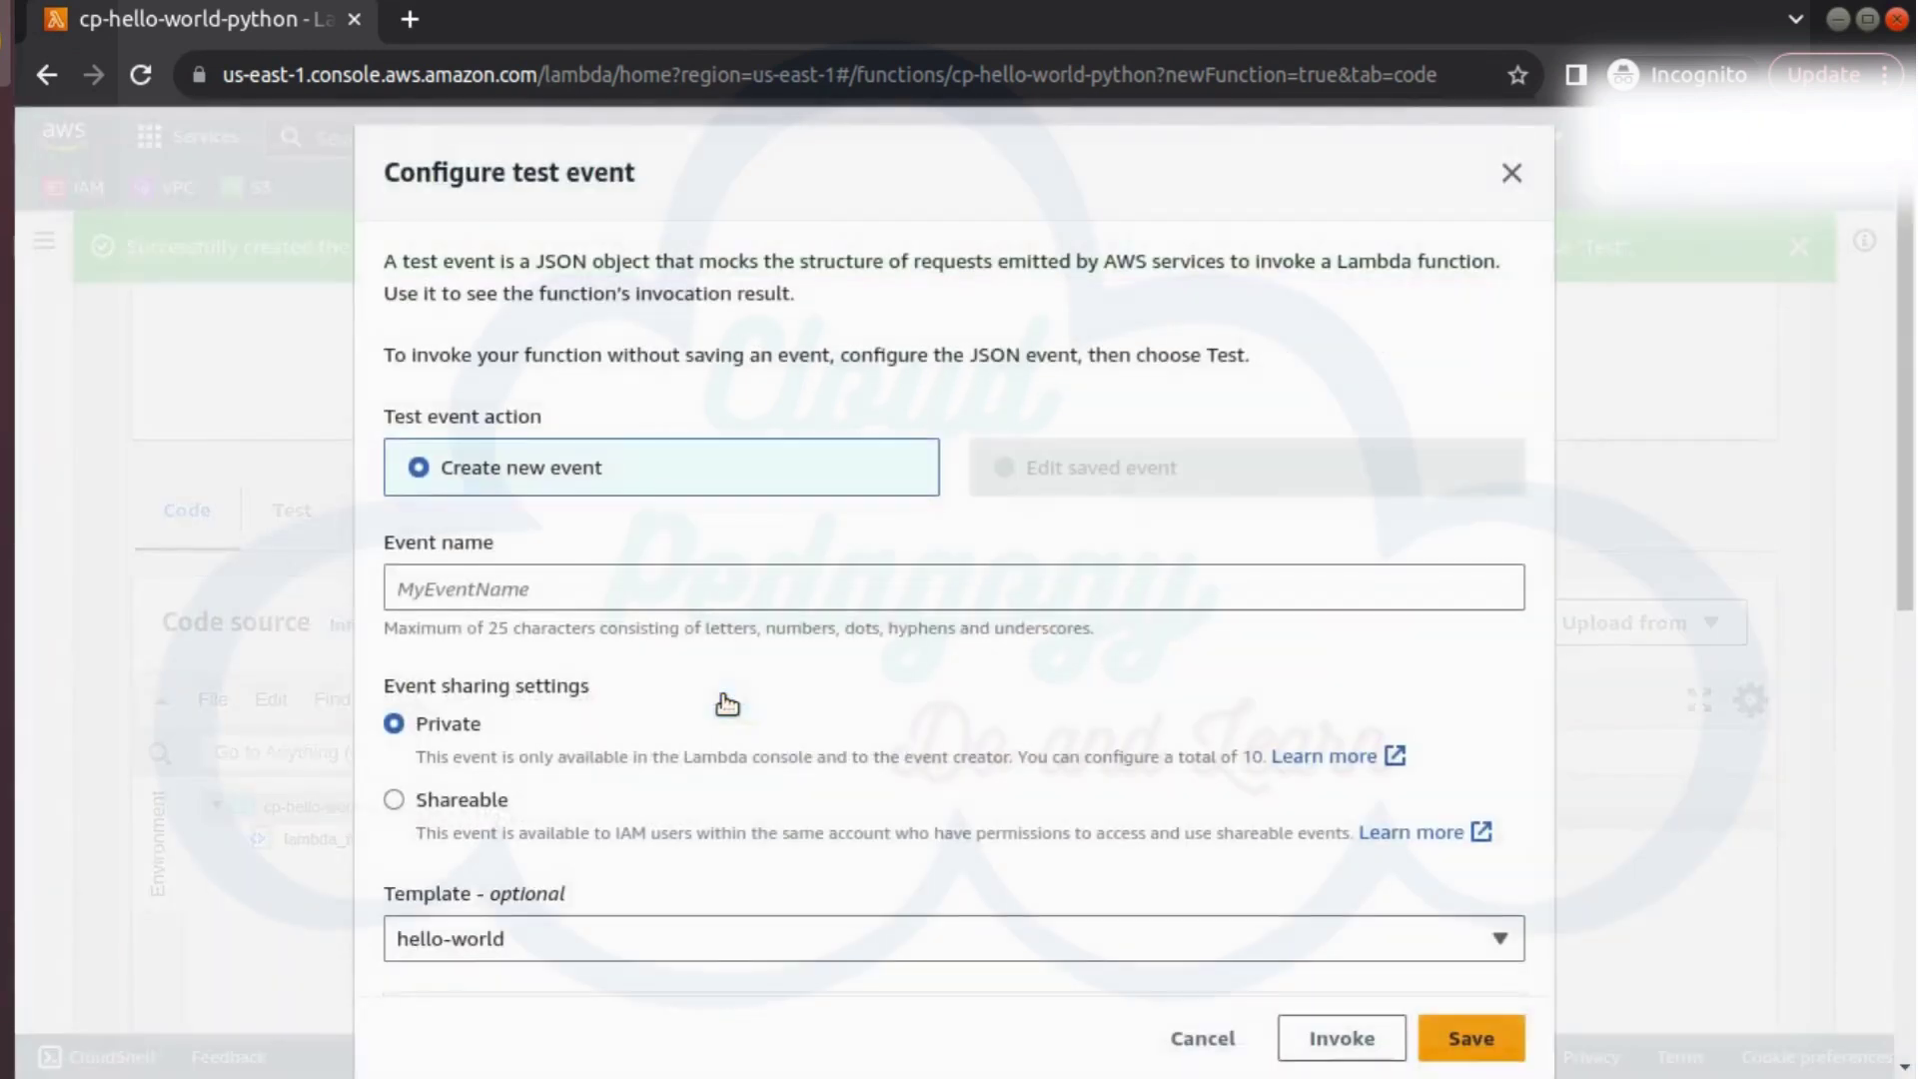
click(573, 593)
text(cp-hello-world-)
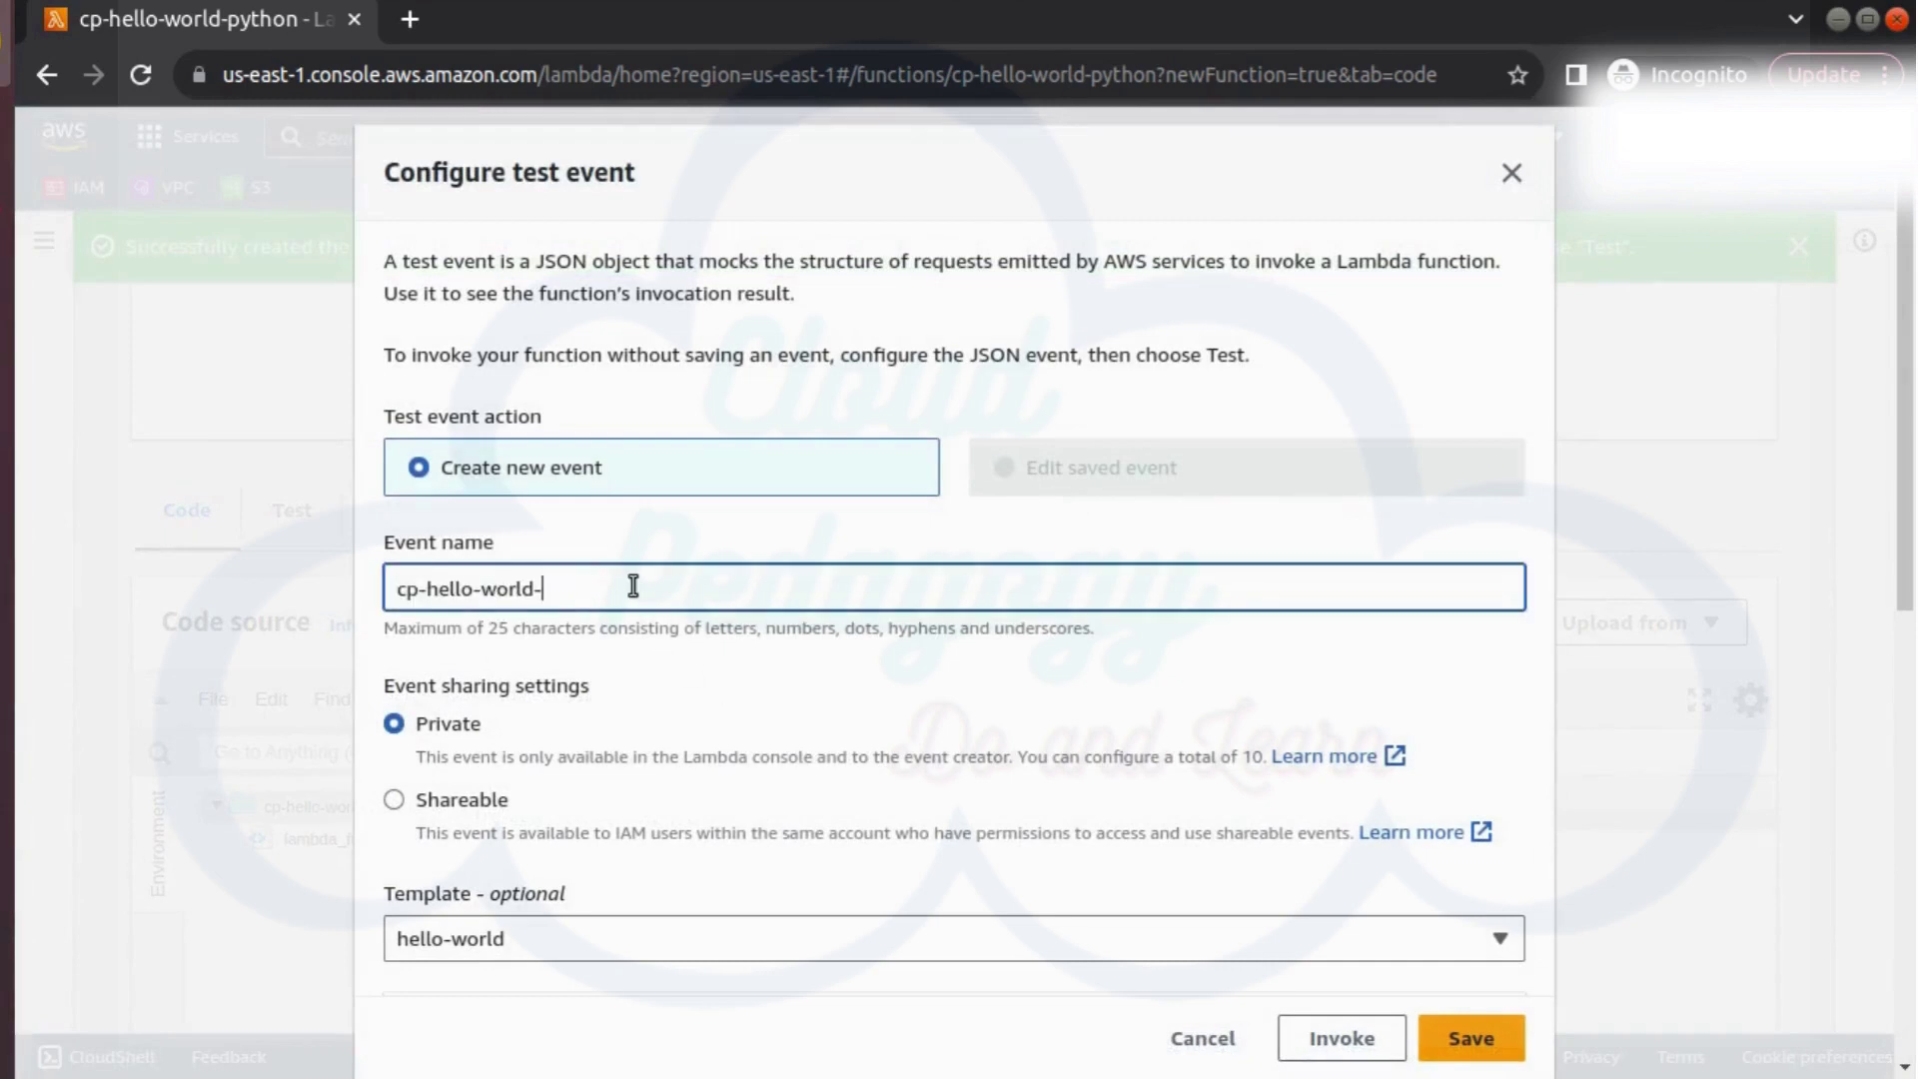
text(event)
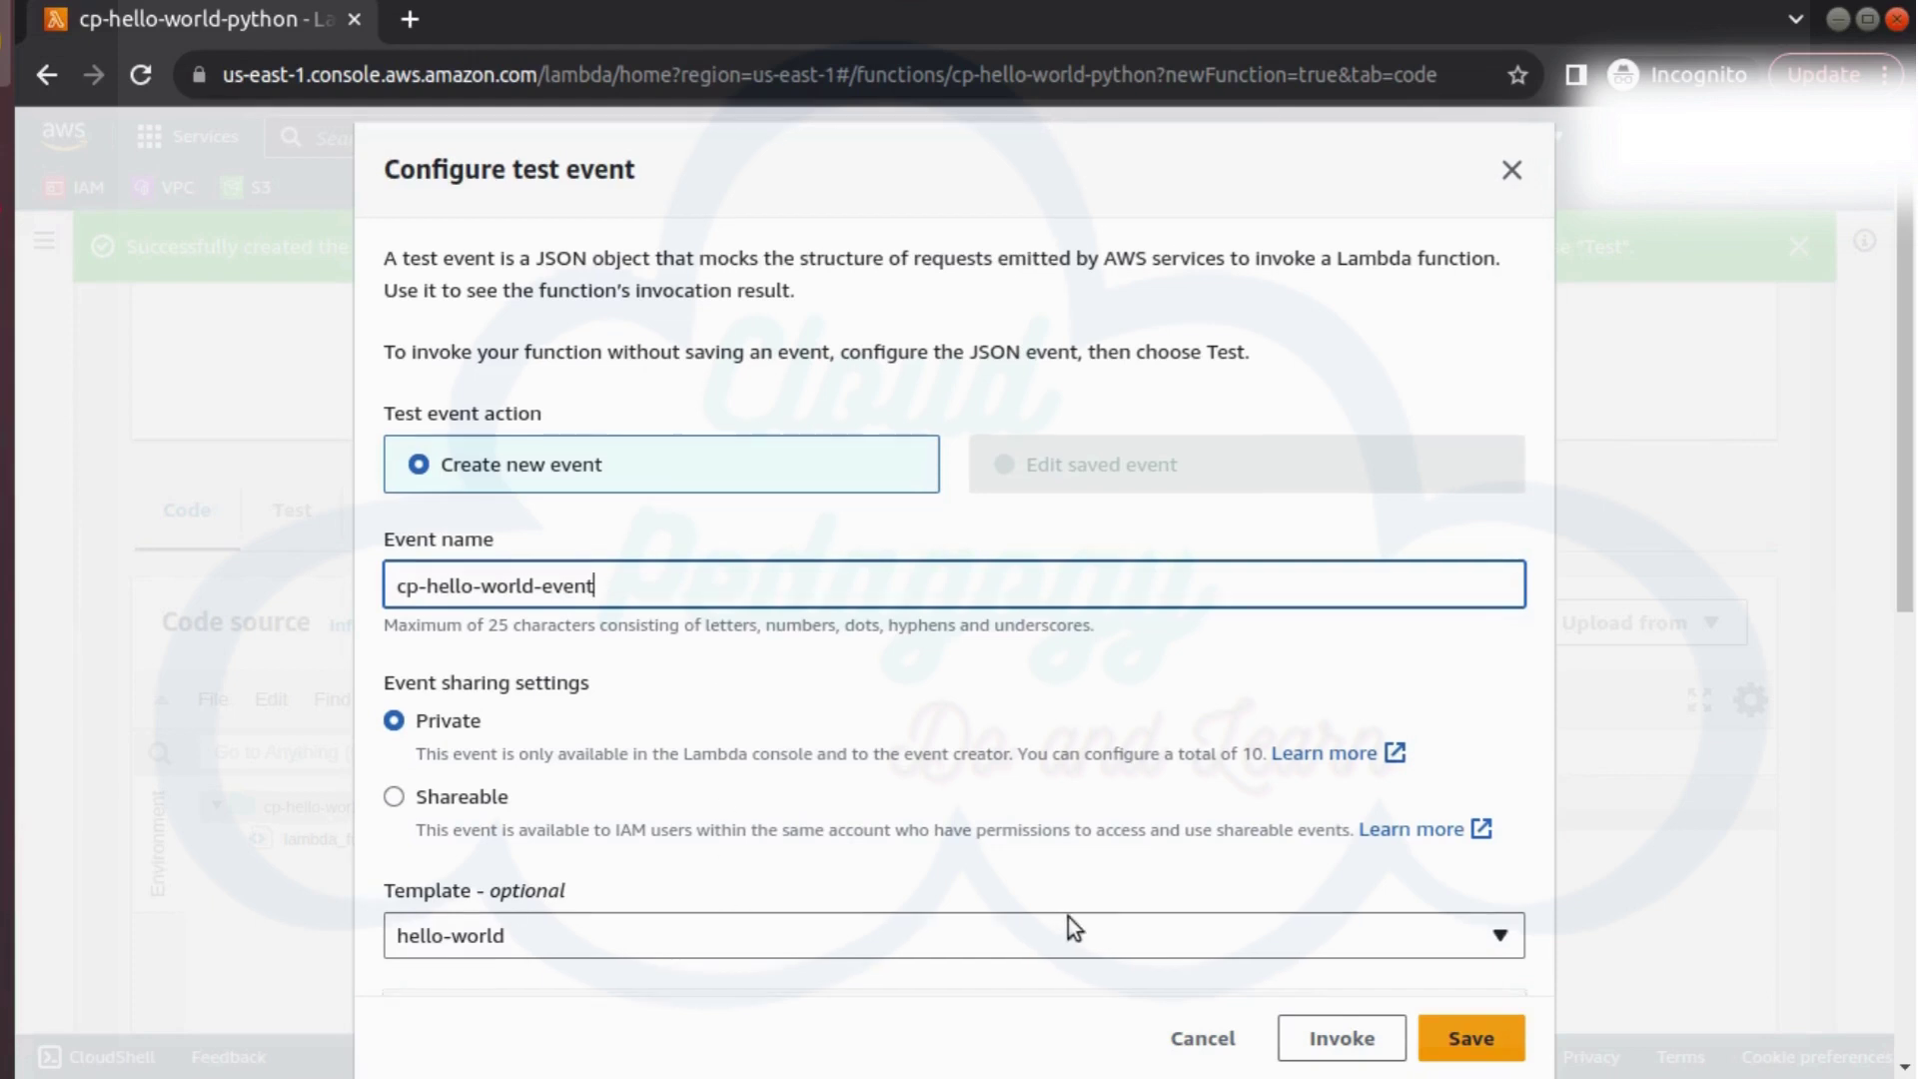
Step: Set key1 in the event JSON to "Welcome to Cloud Pedagogy" and save the test event
scroll(1066, 919, down, 4)
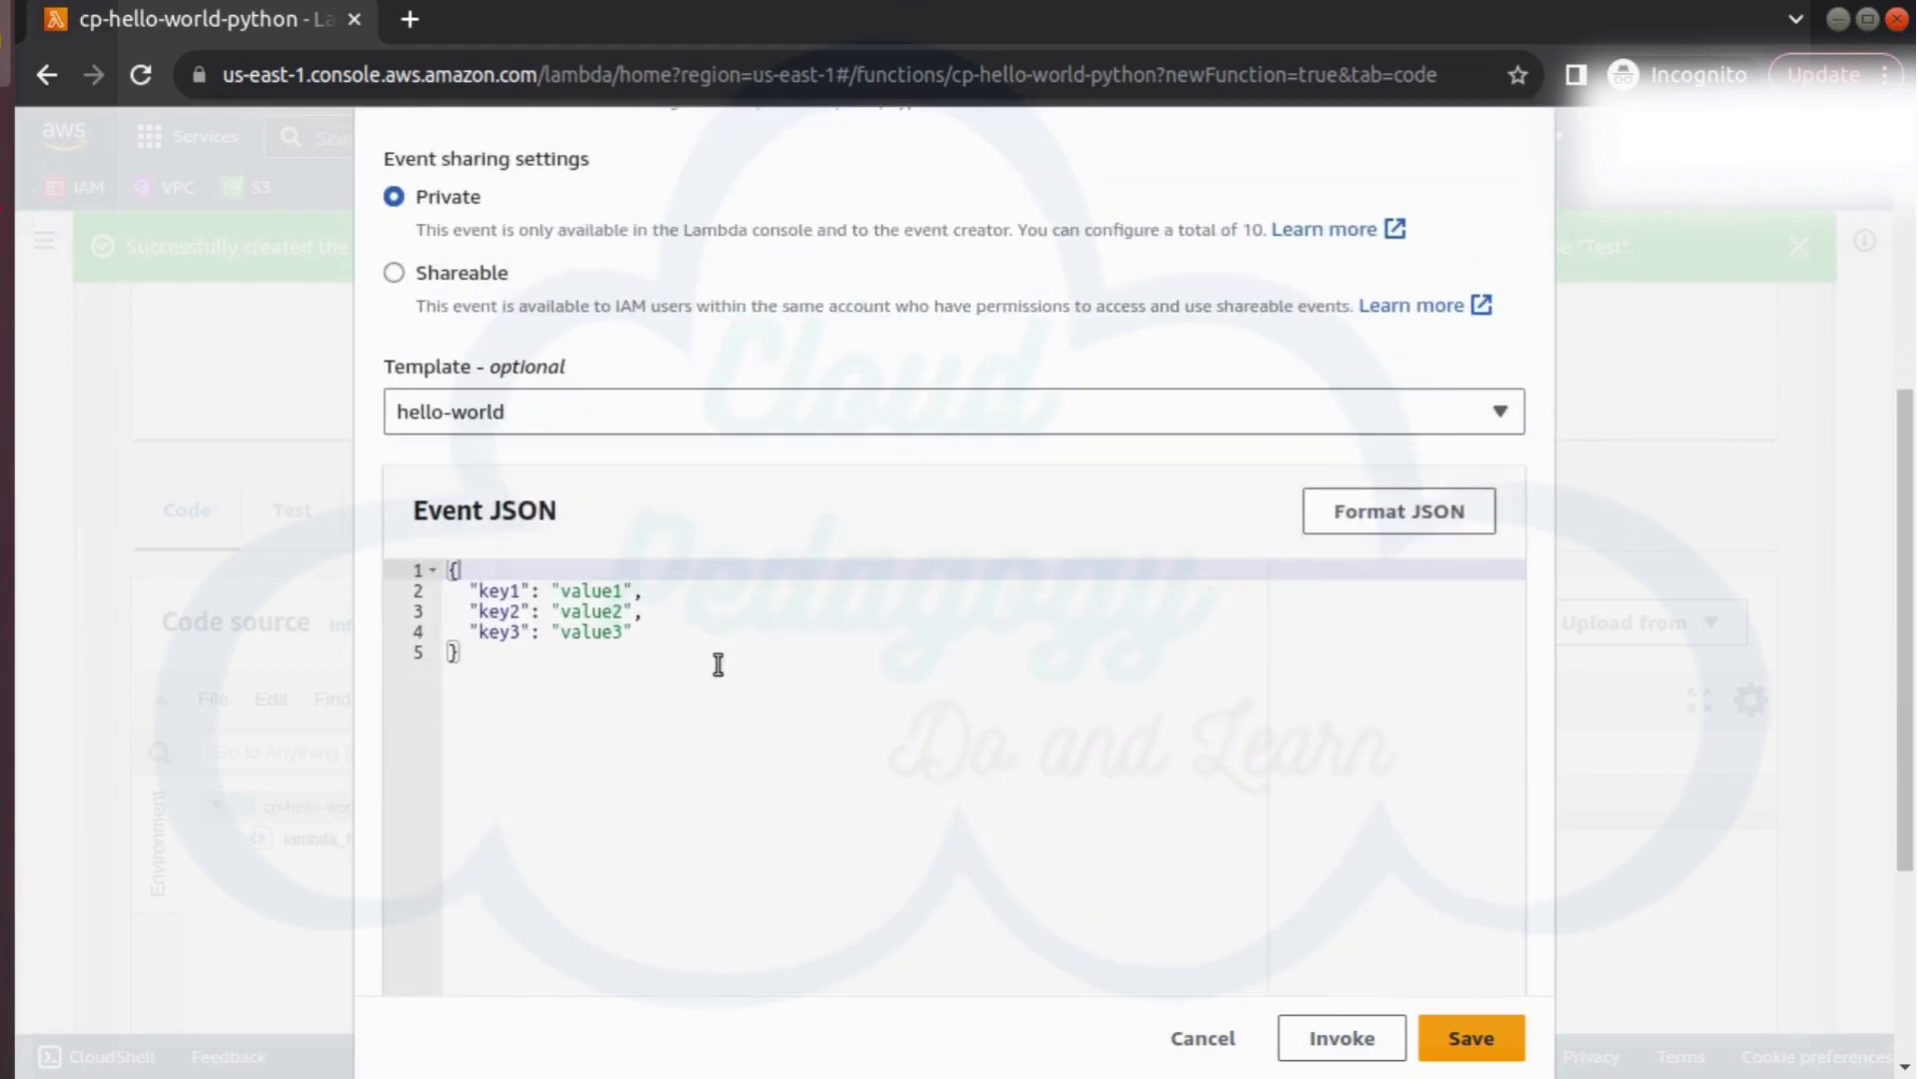
double_click(597, 590)
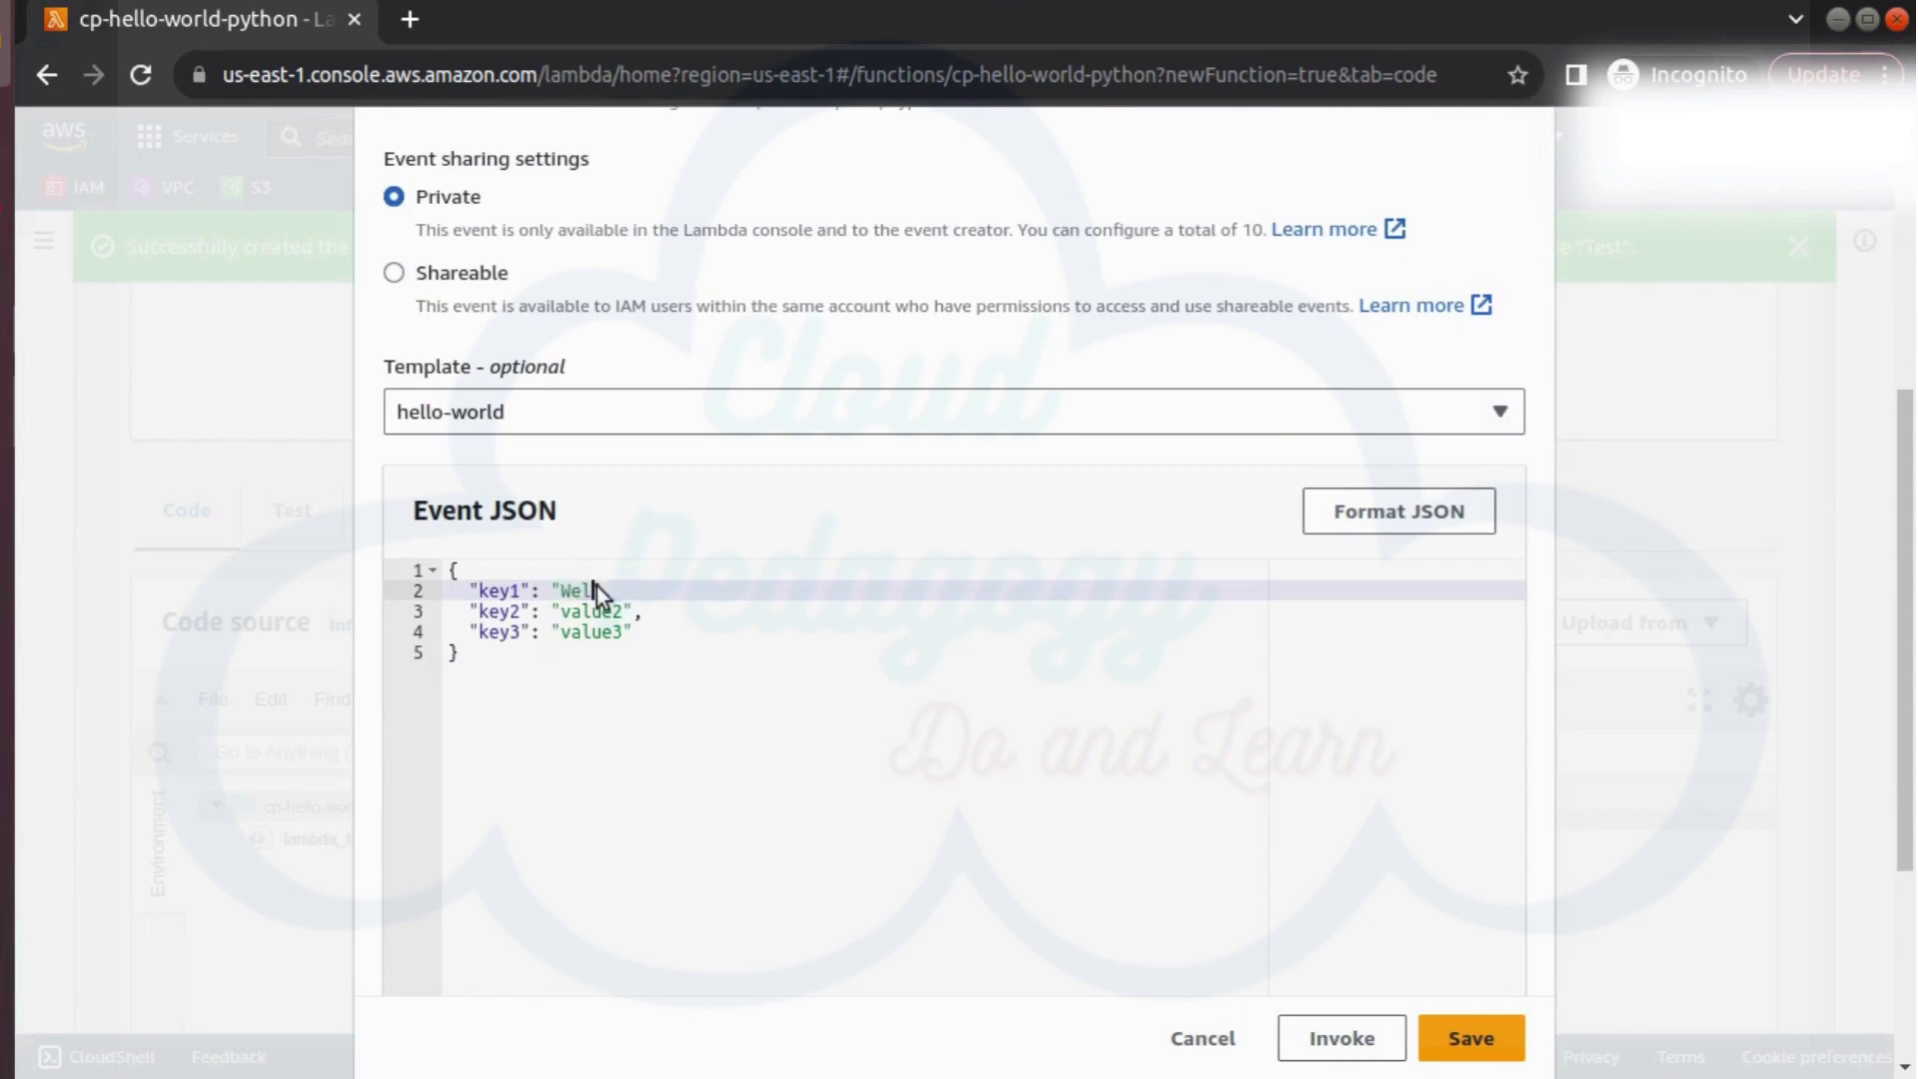
text(Welcome to Cloud Pedagogy",)
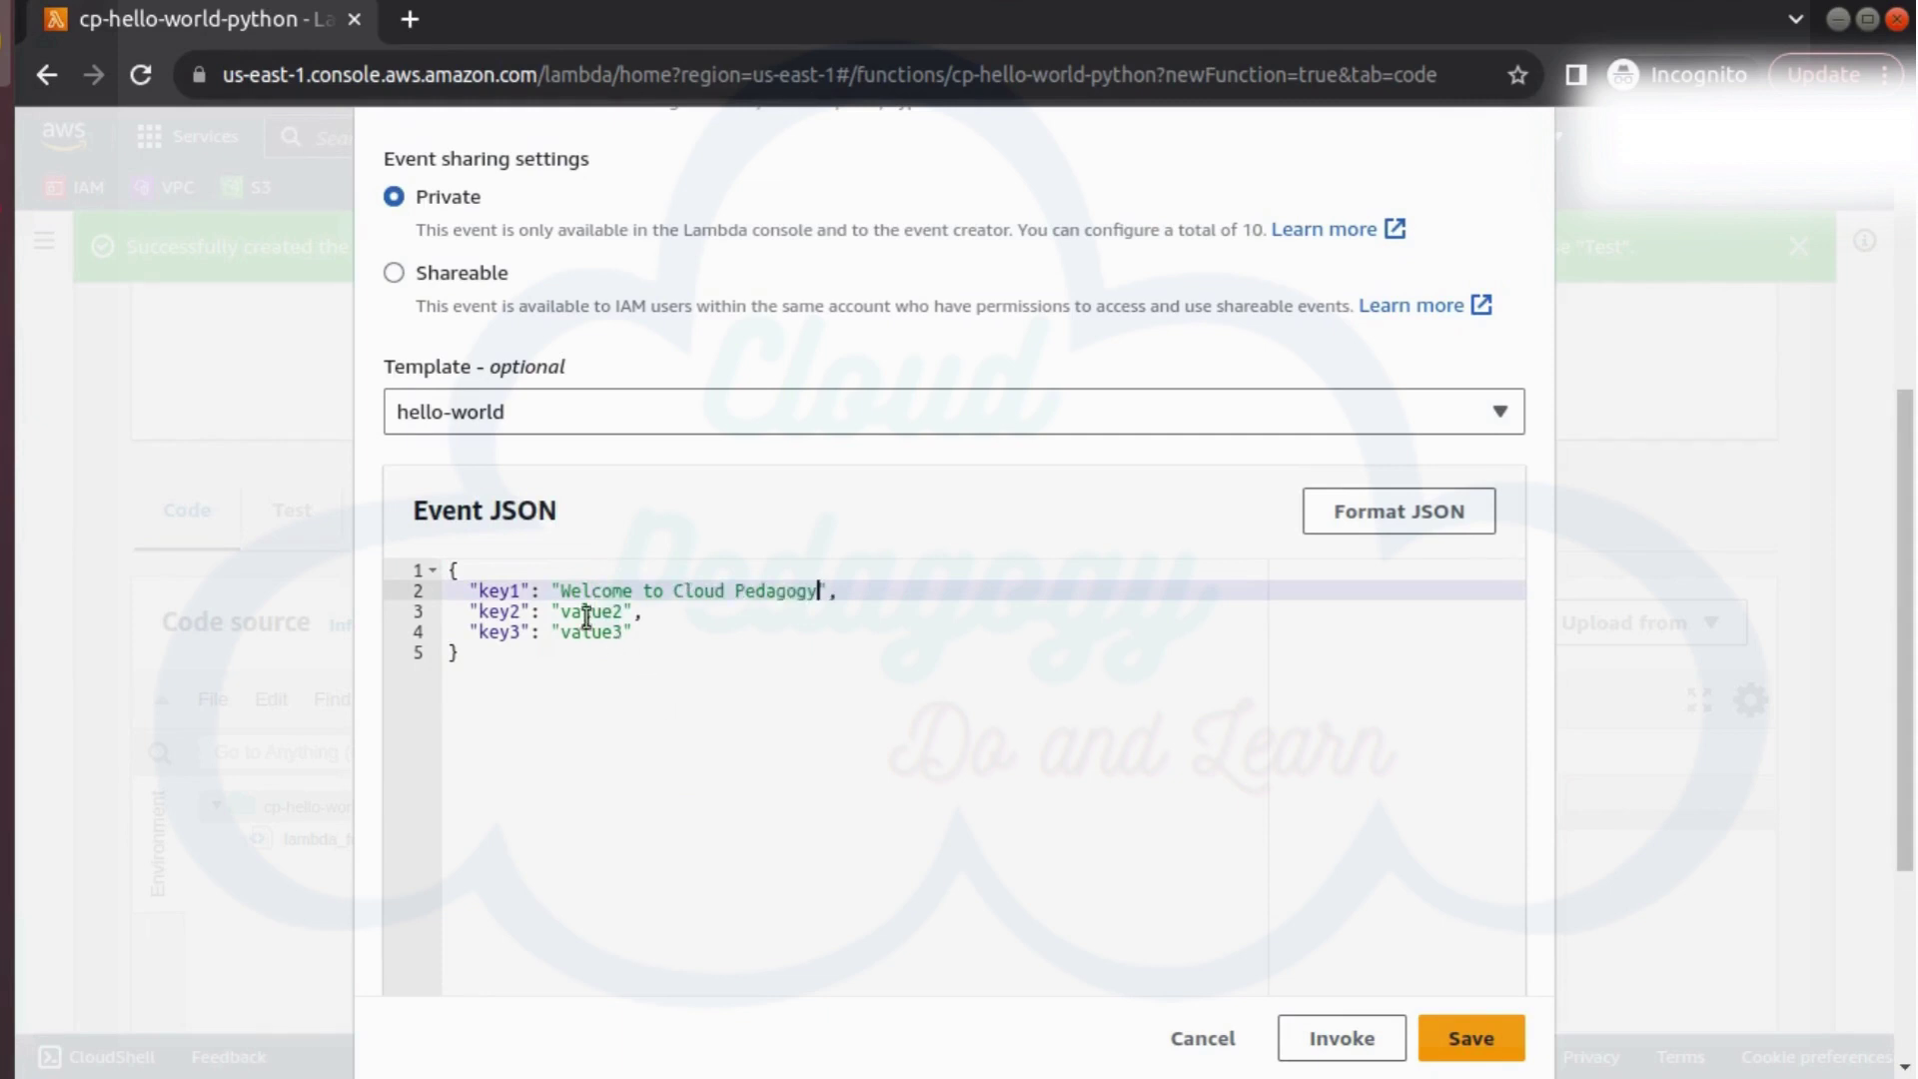
click(1474, 1047)
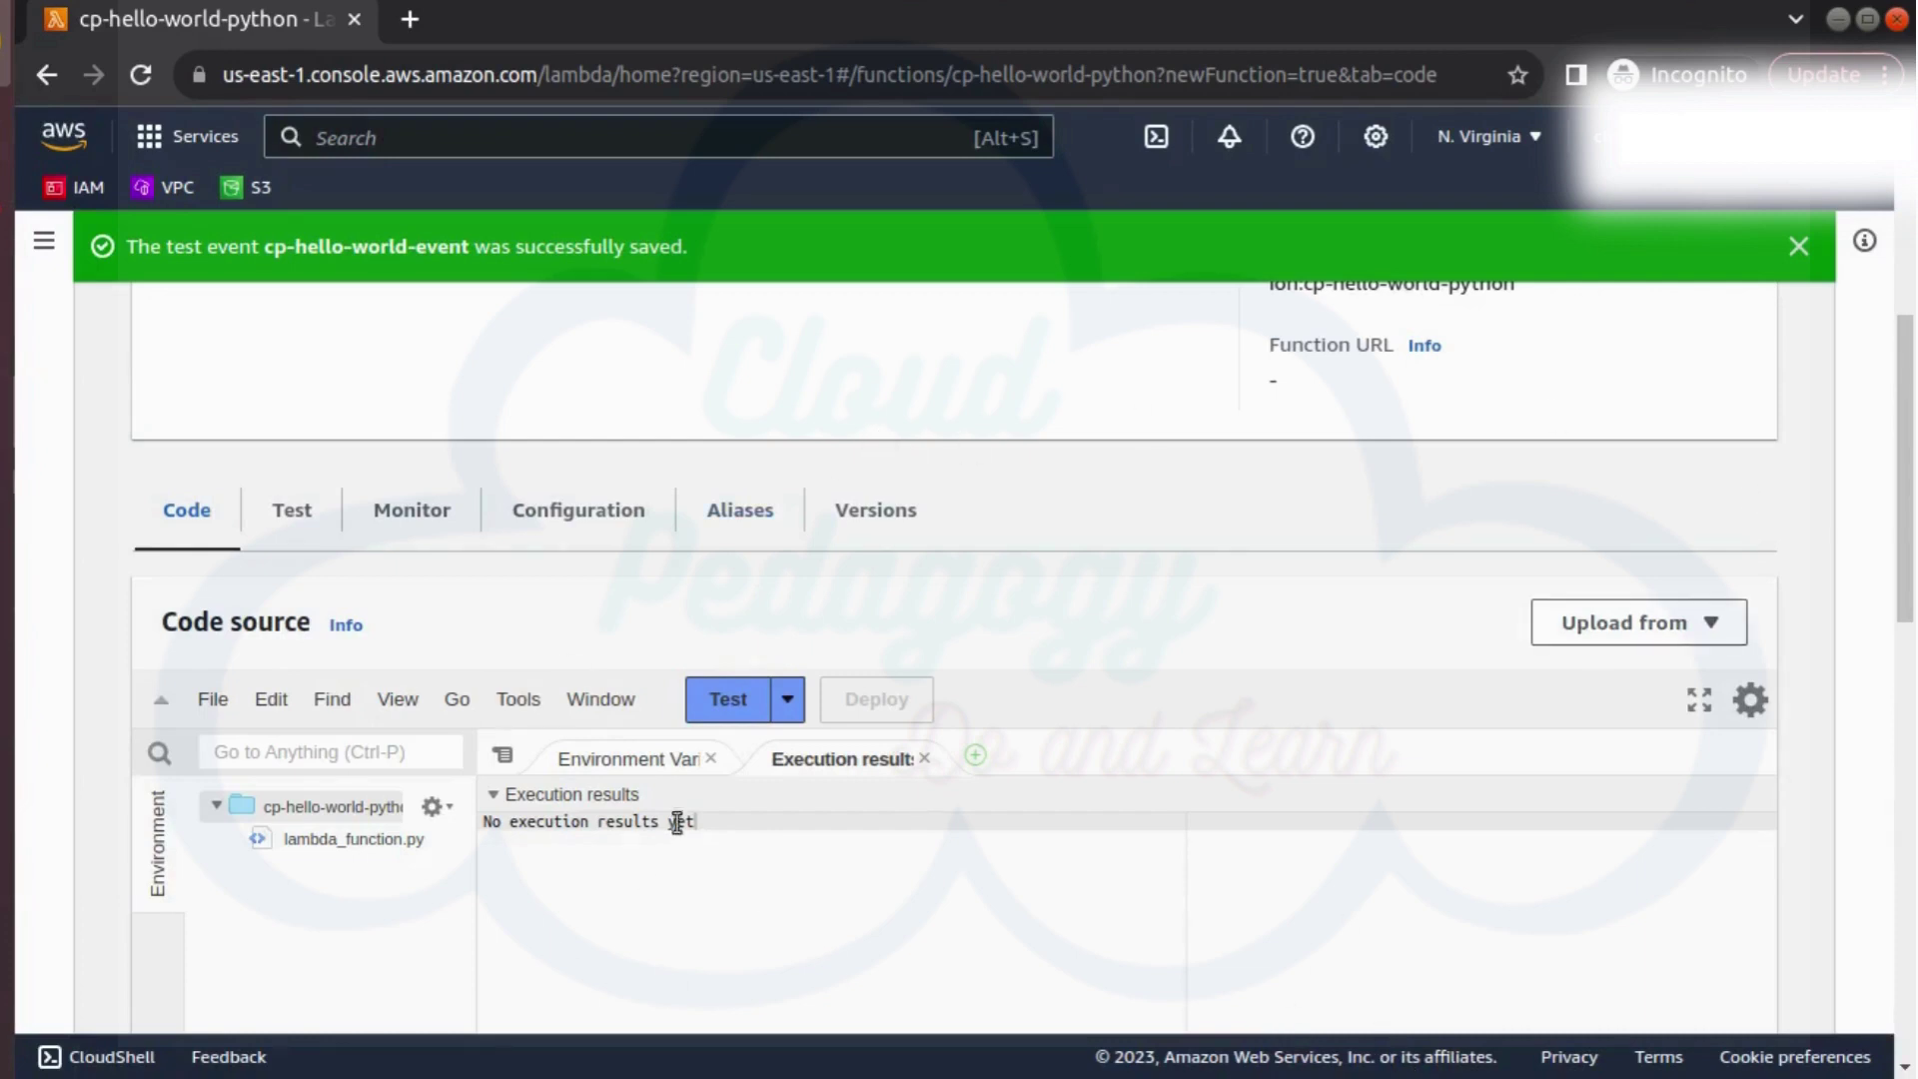
Step: Run the function with the saved test event, check the execution results, and repeat the test several times
click(740, 699)
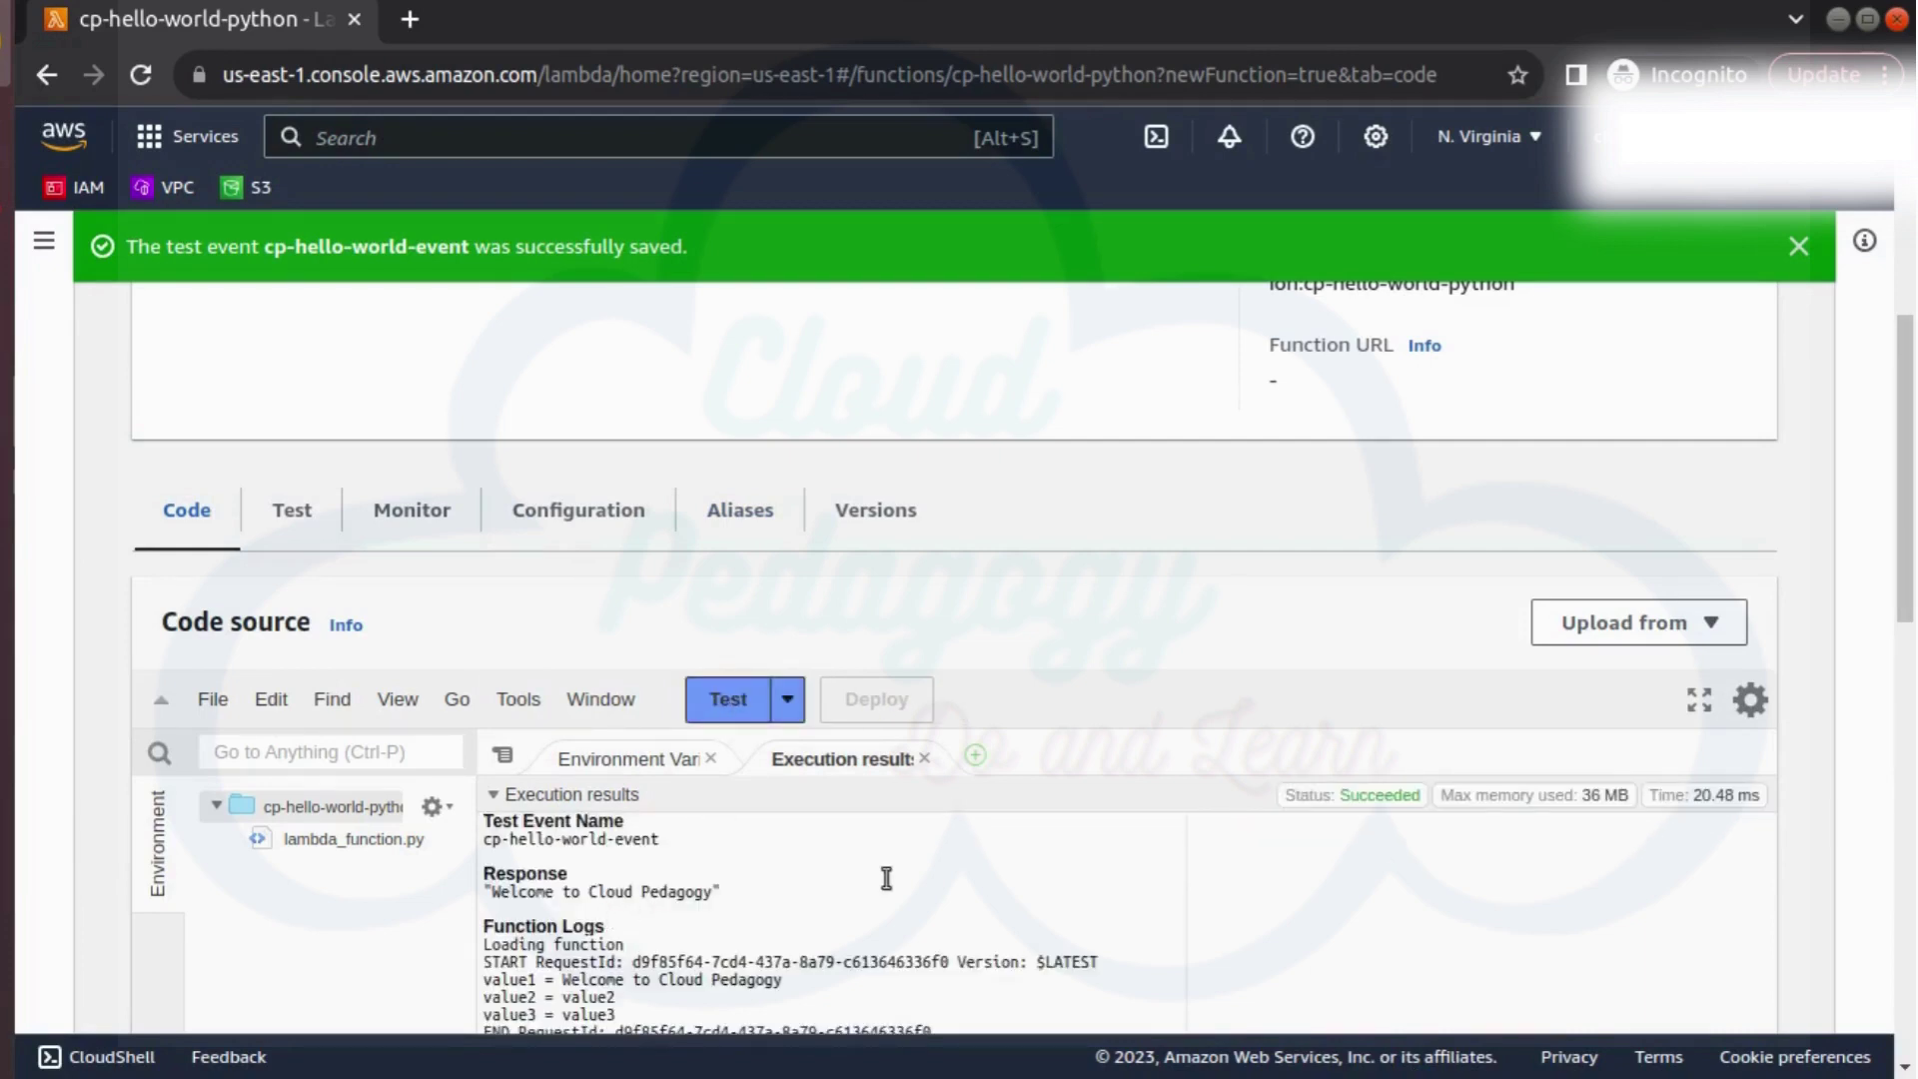
scroll(884, 879, down, 3)
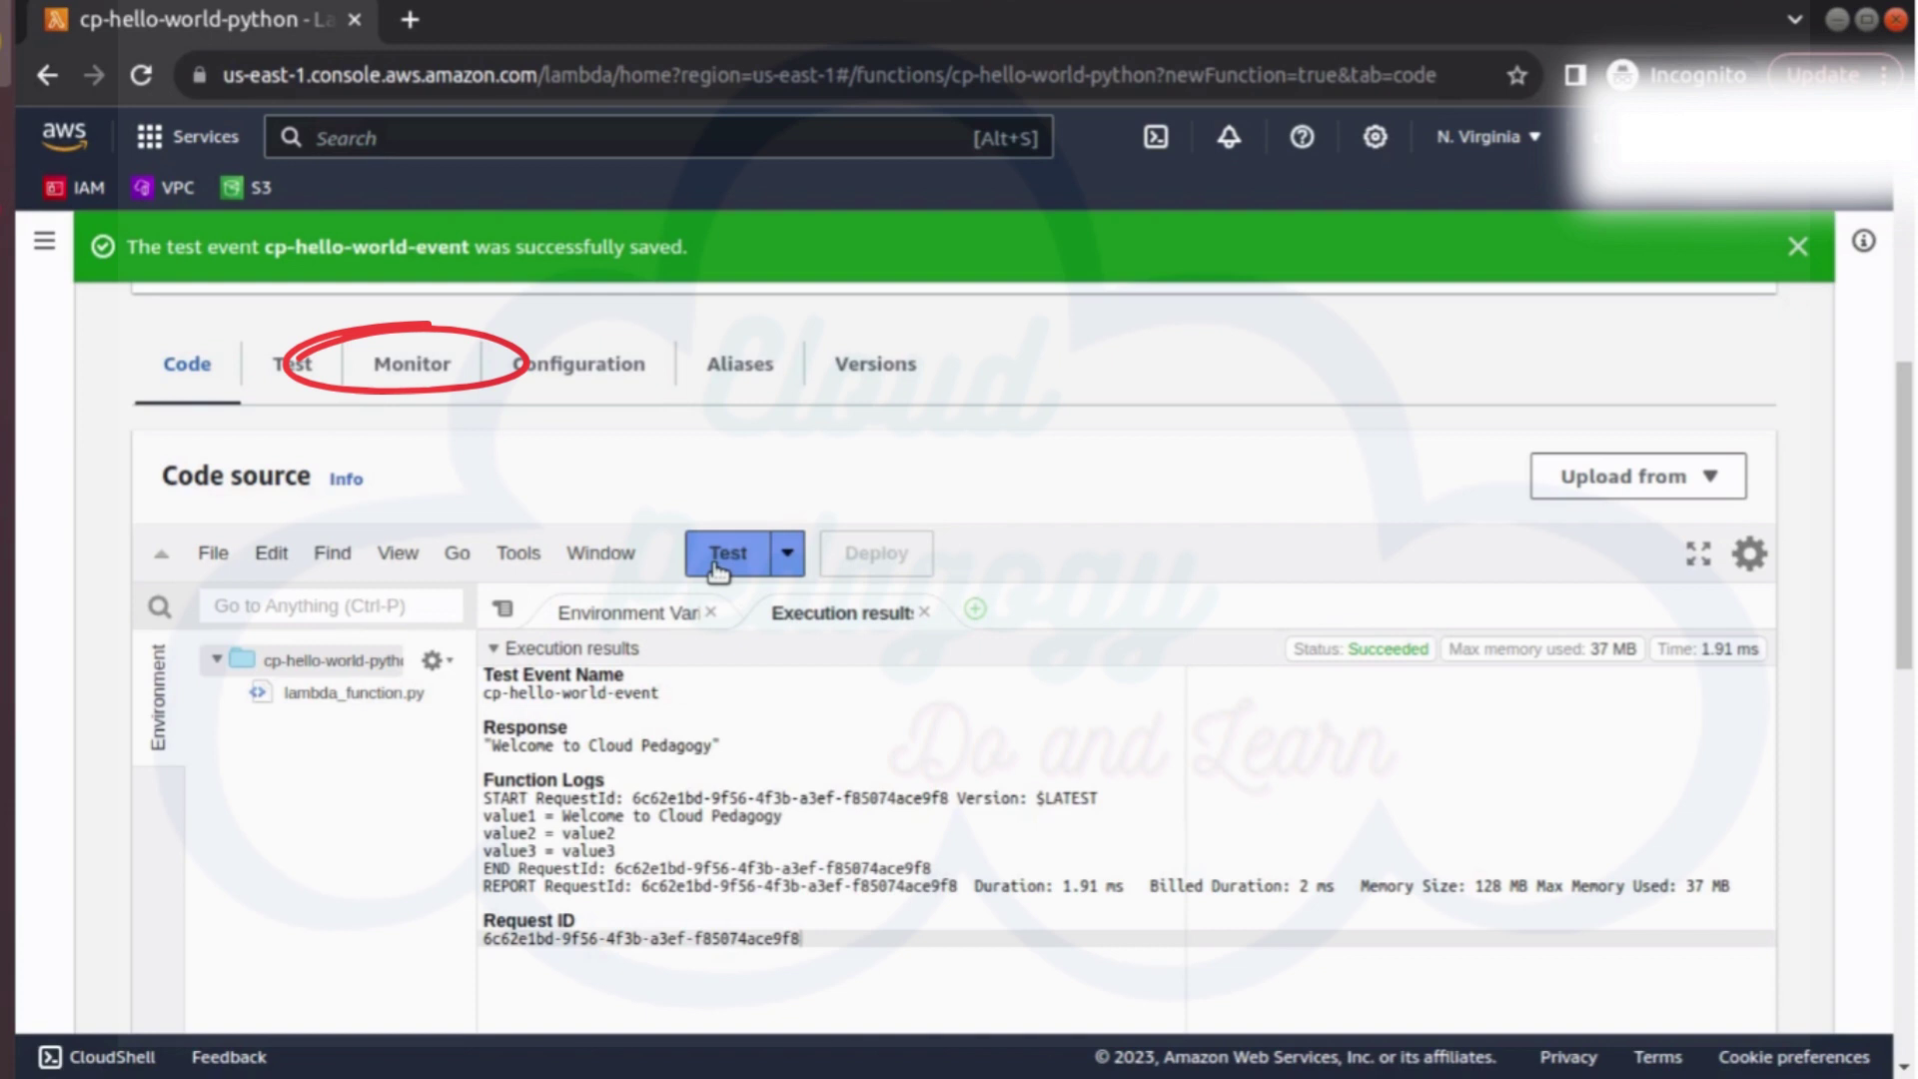
click(716, 565)
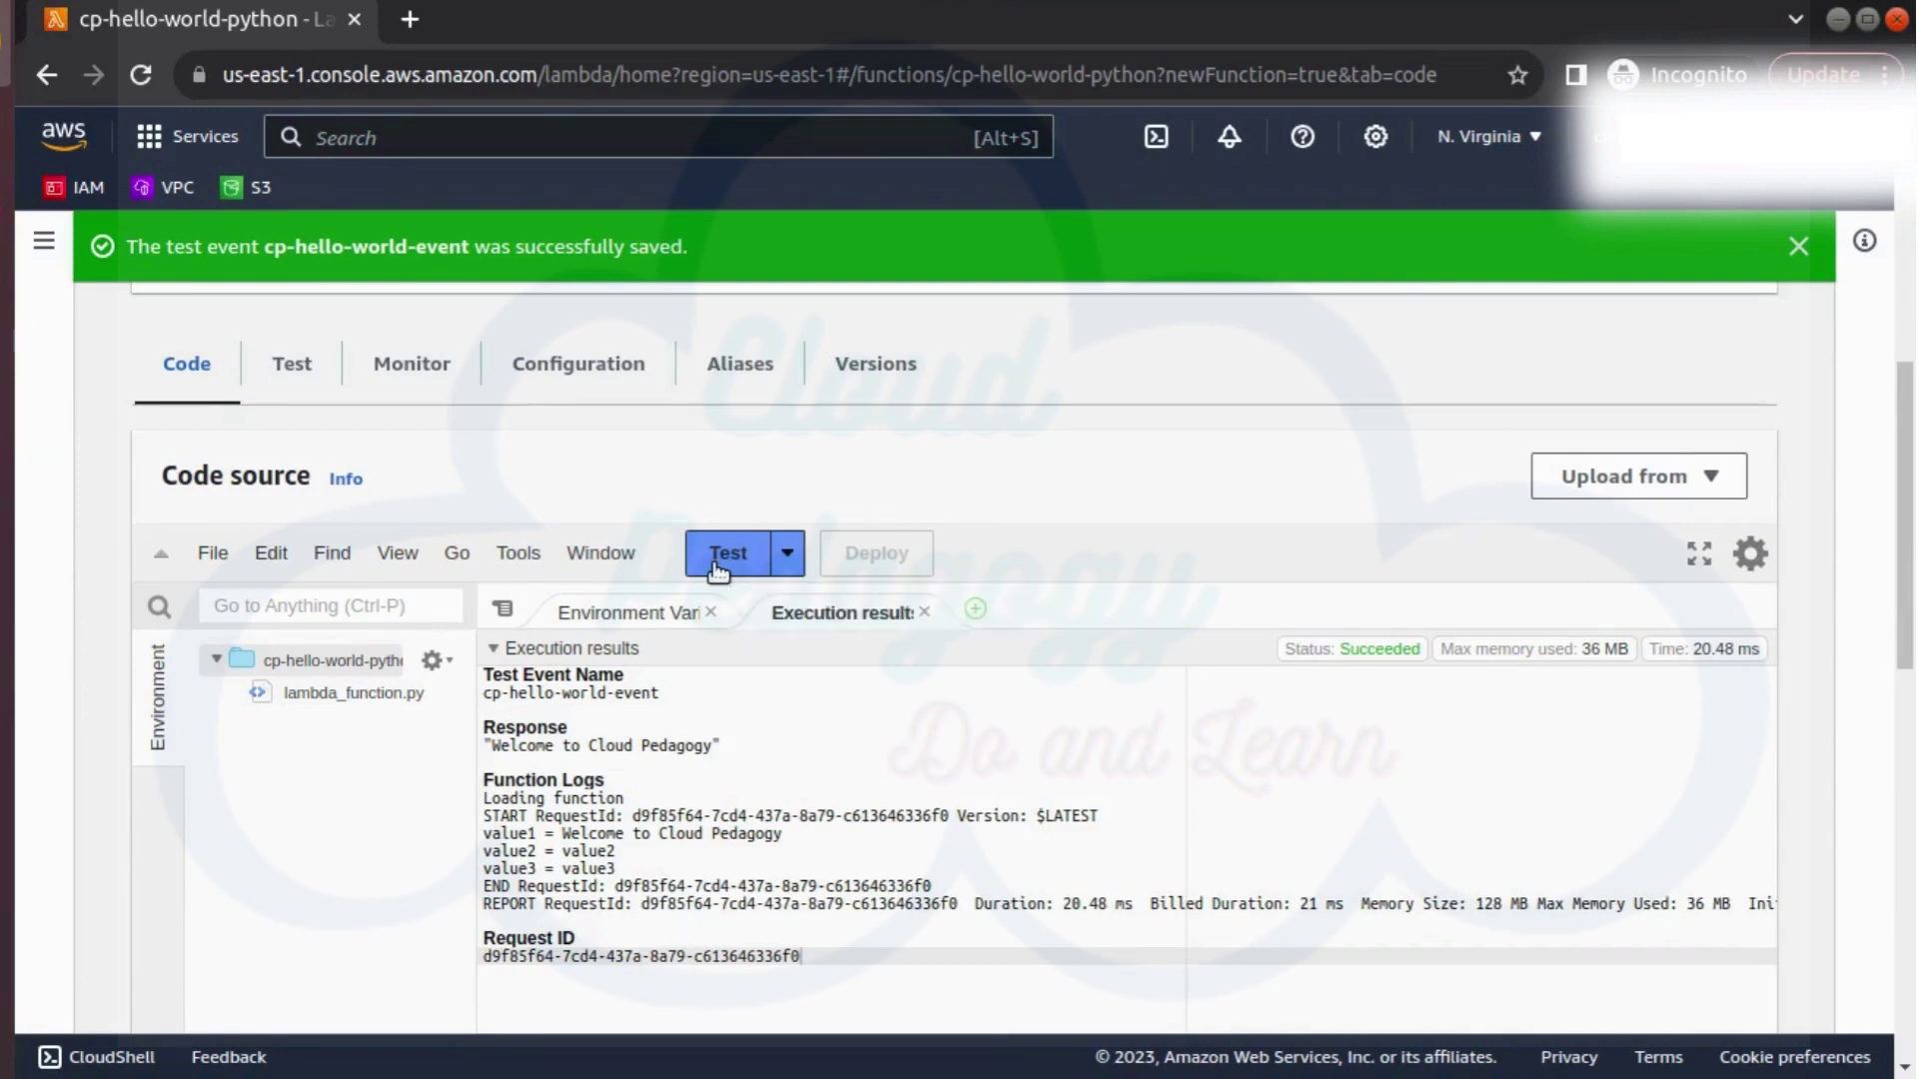
click(716, 566)
click(715, 565)
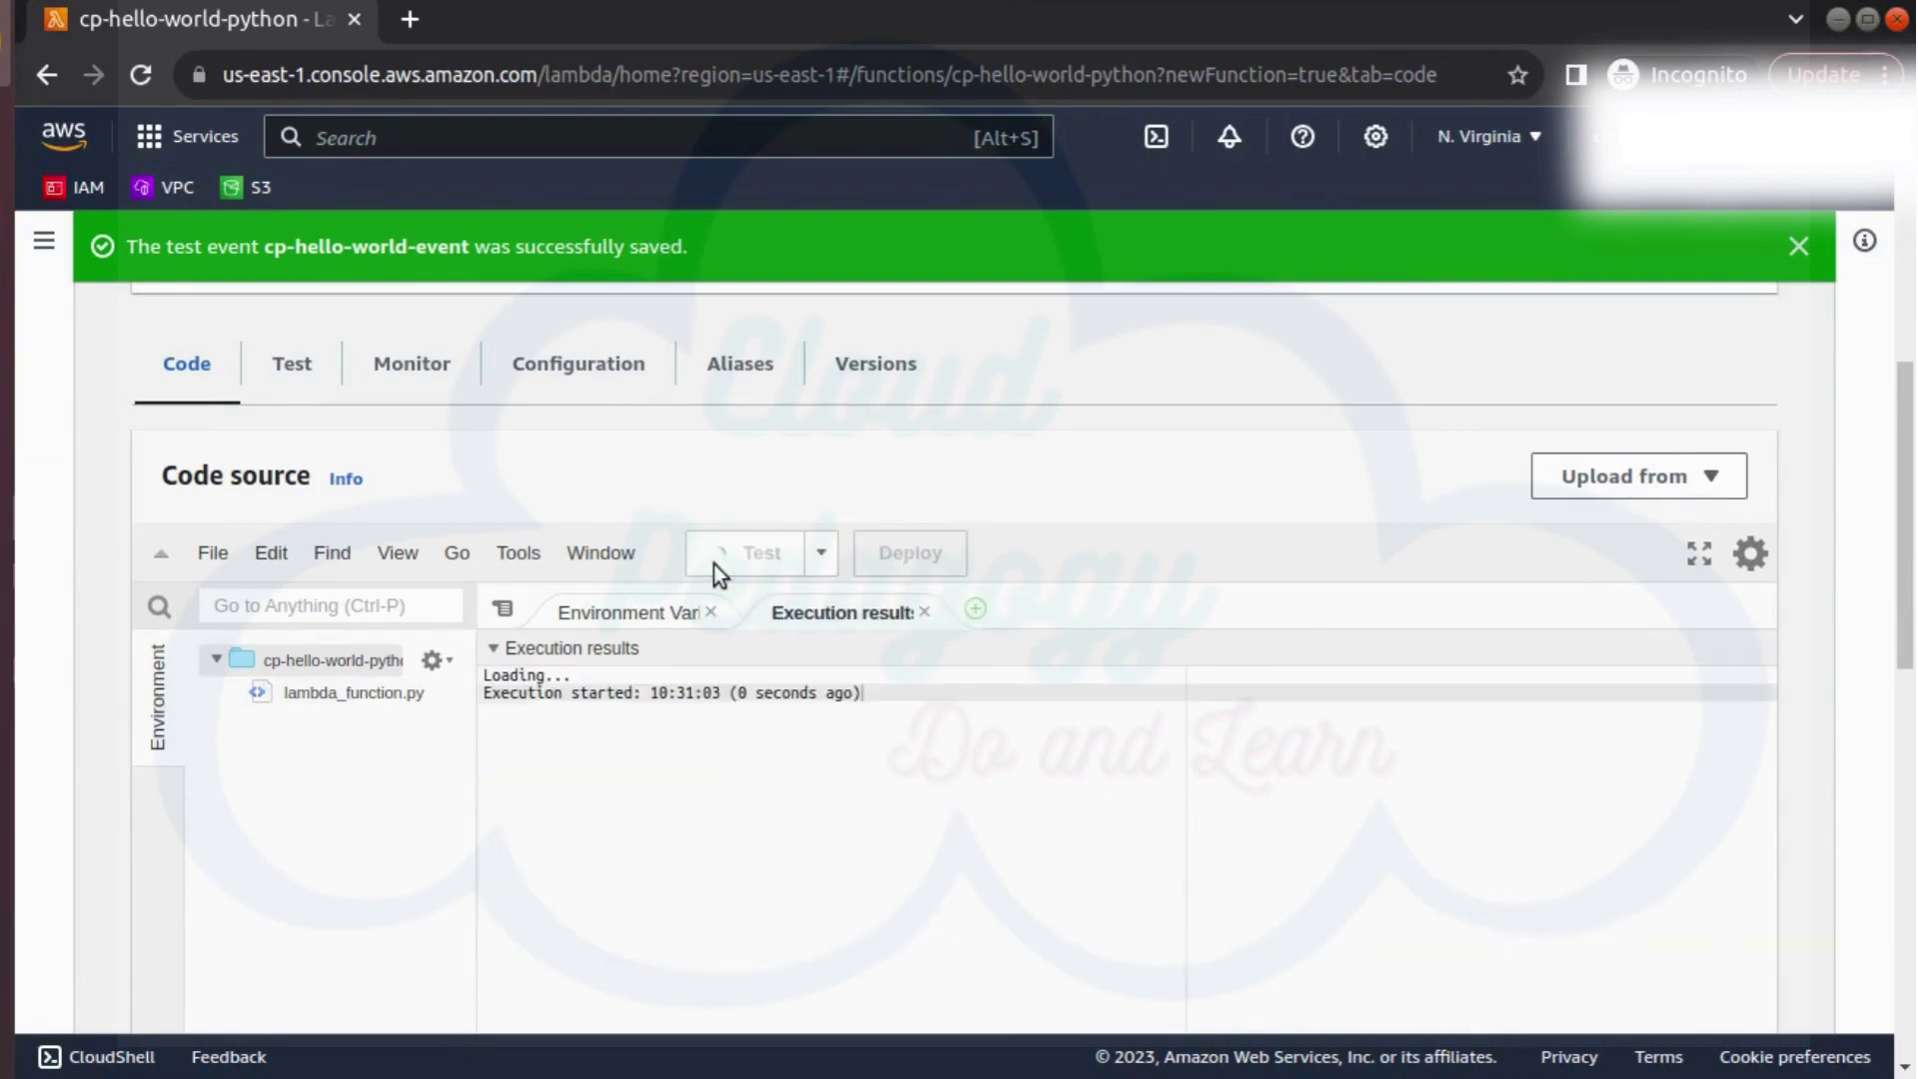
click(717, 565)
click(715, 565)
click(716, 565)
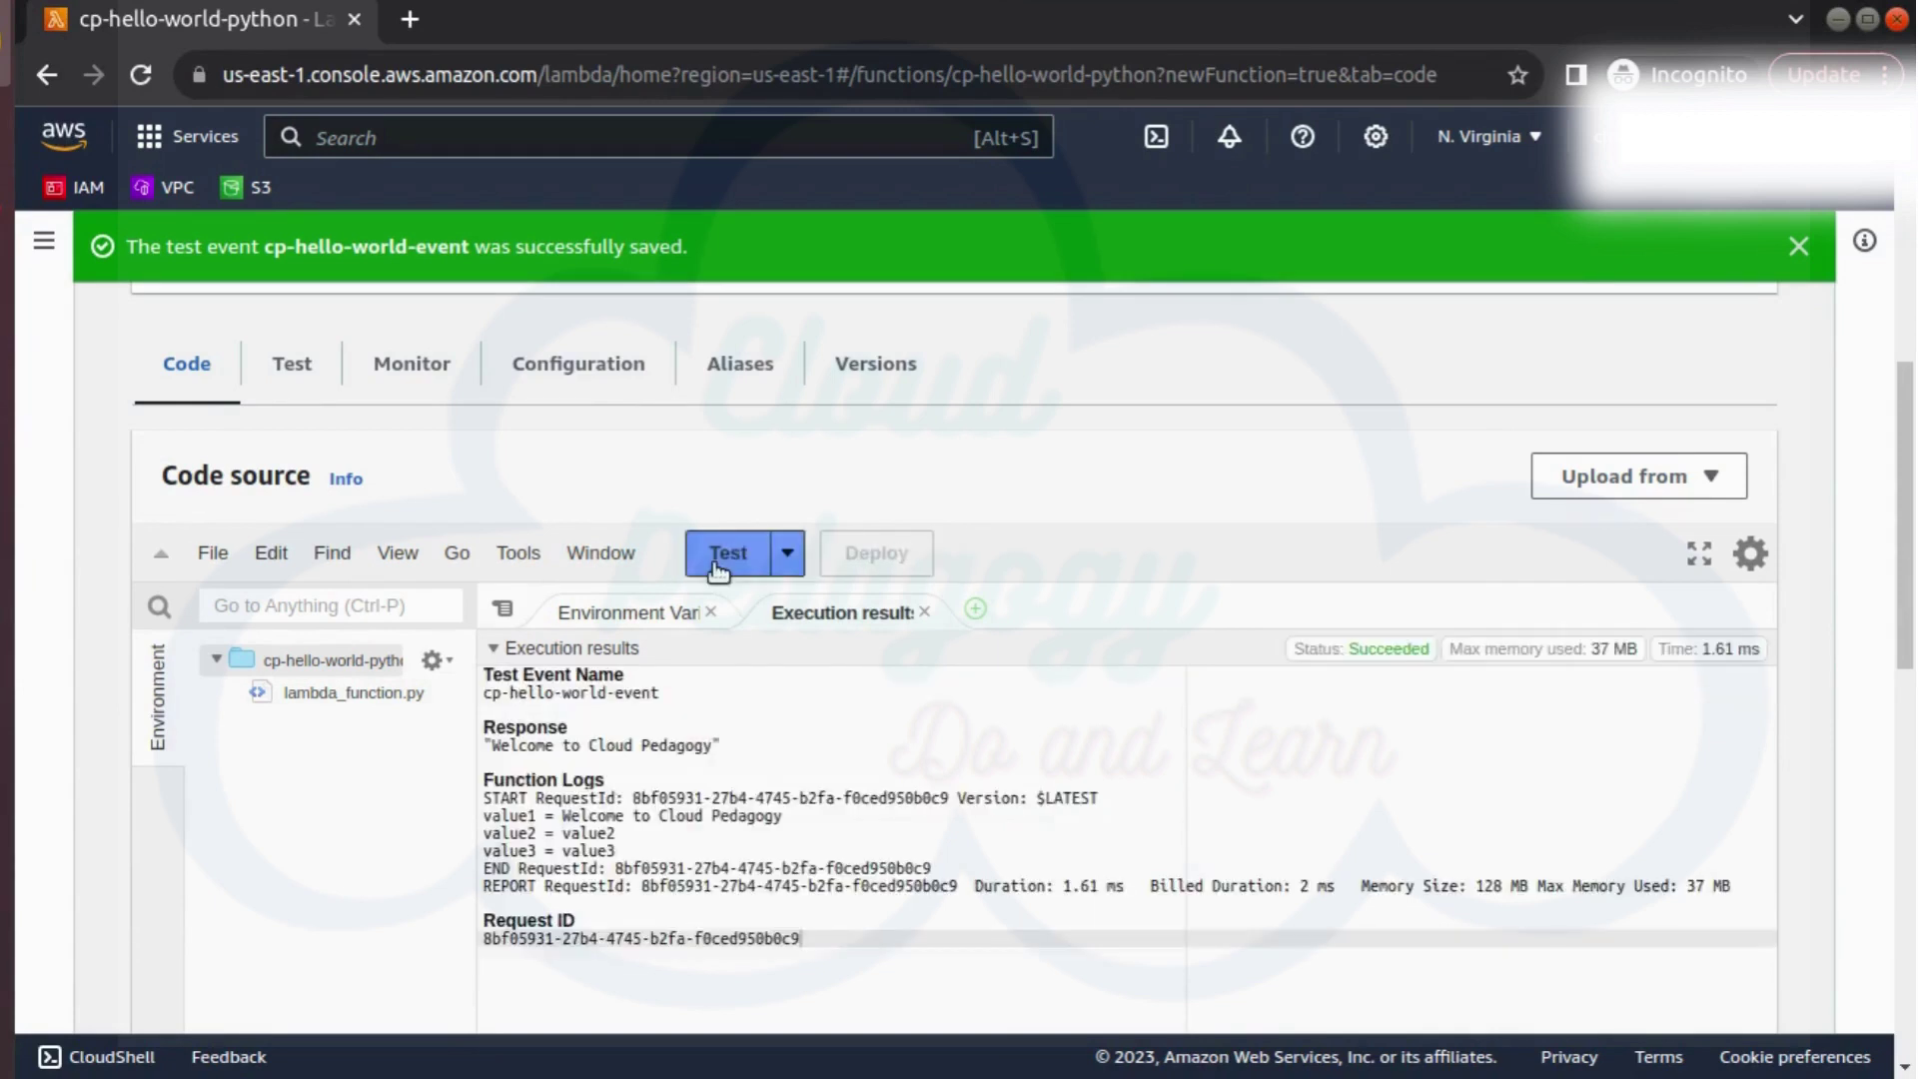
click(715, 565)
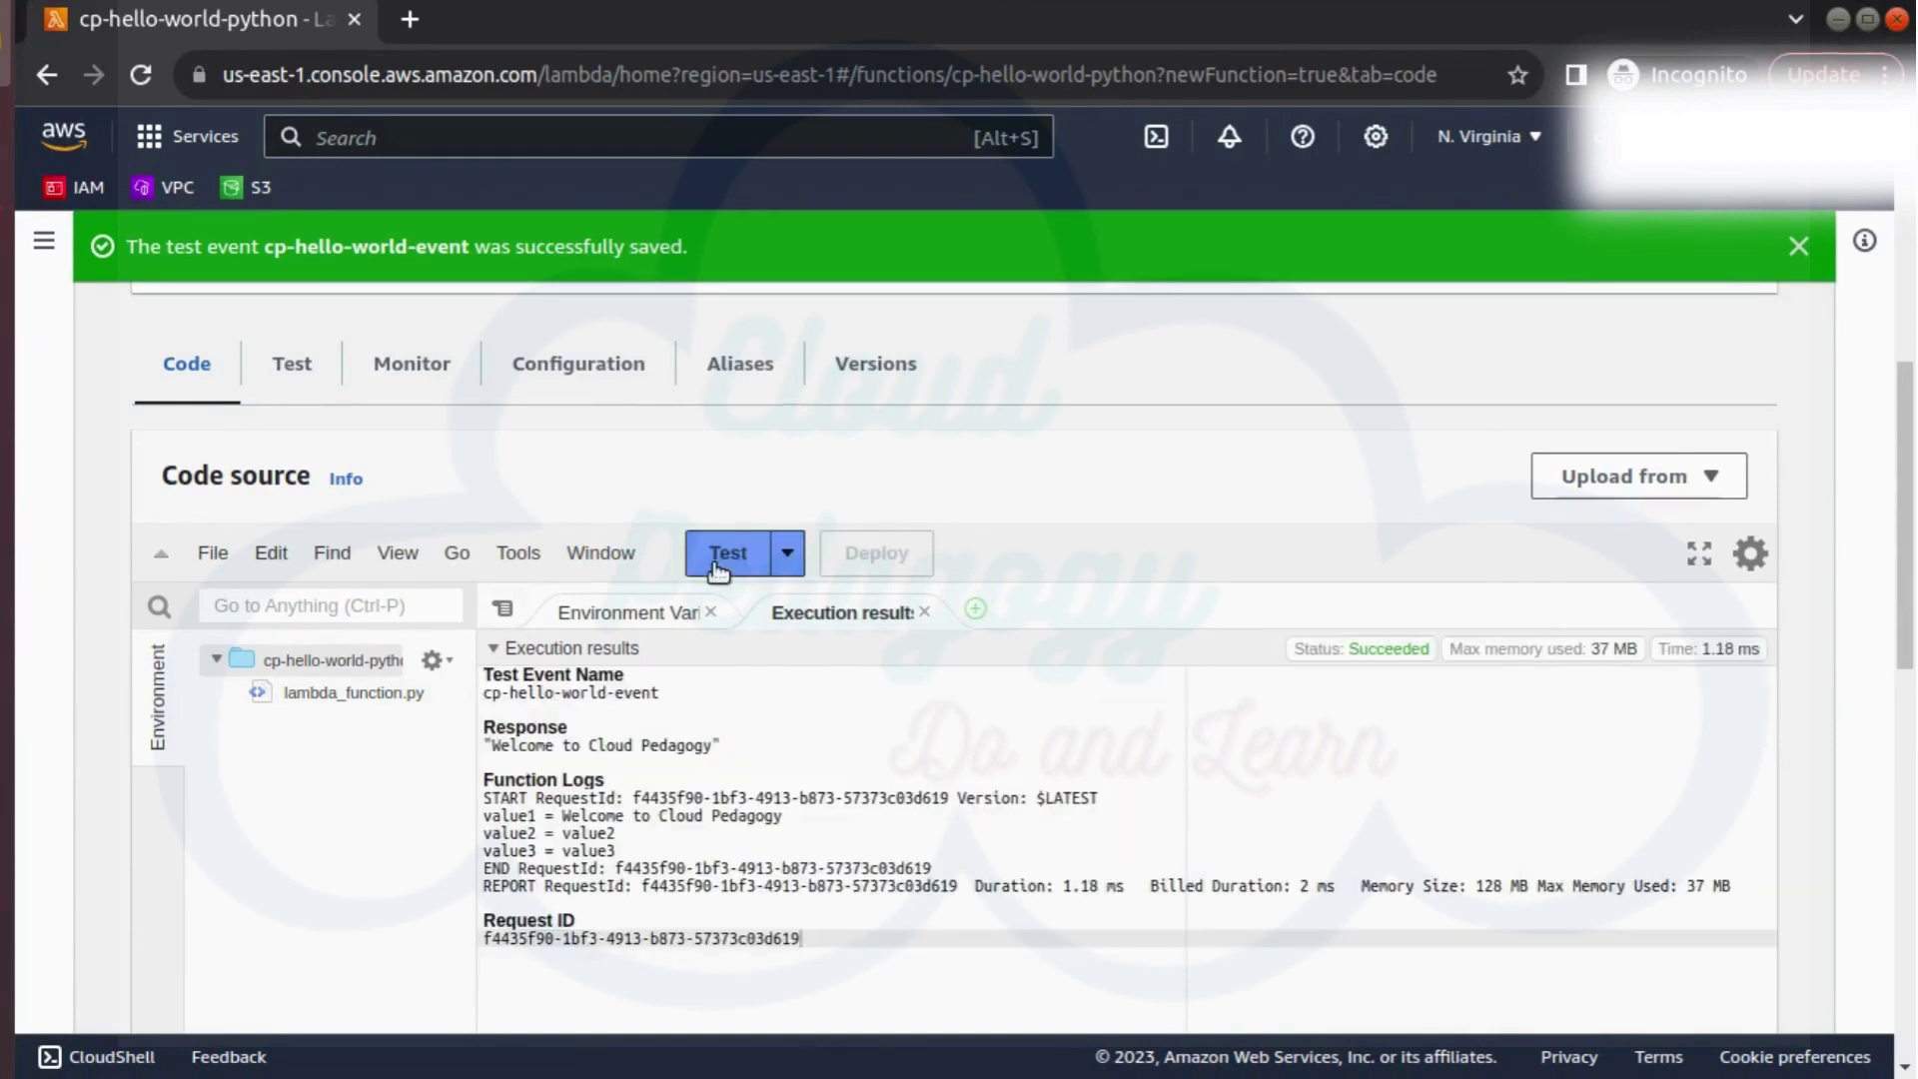
click(716, 565)
click(694, 547)
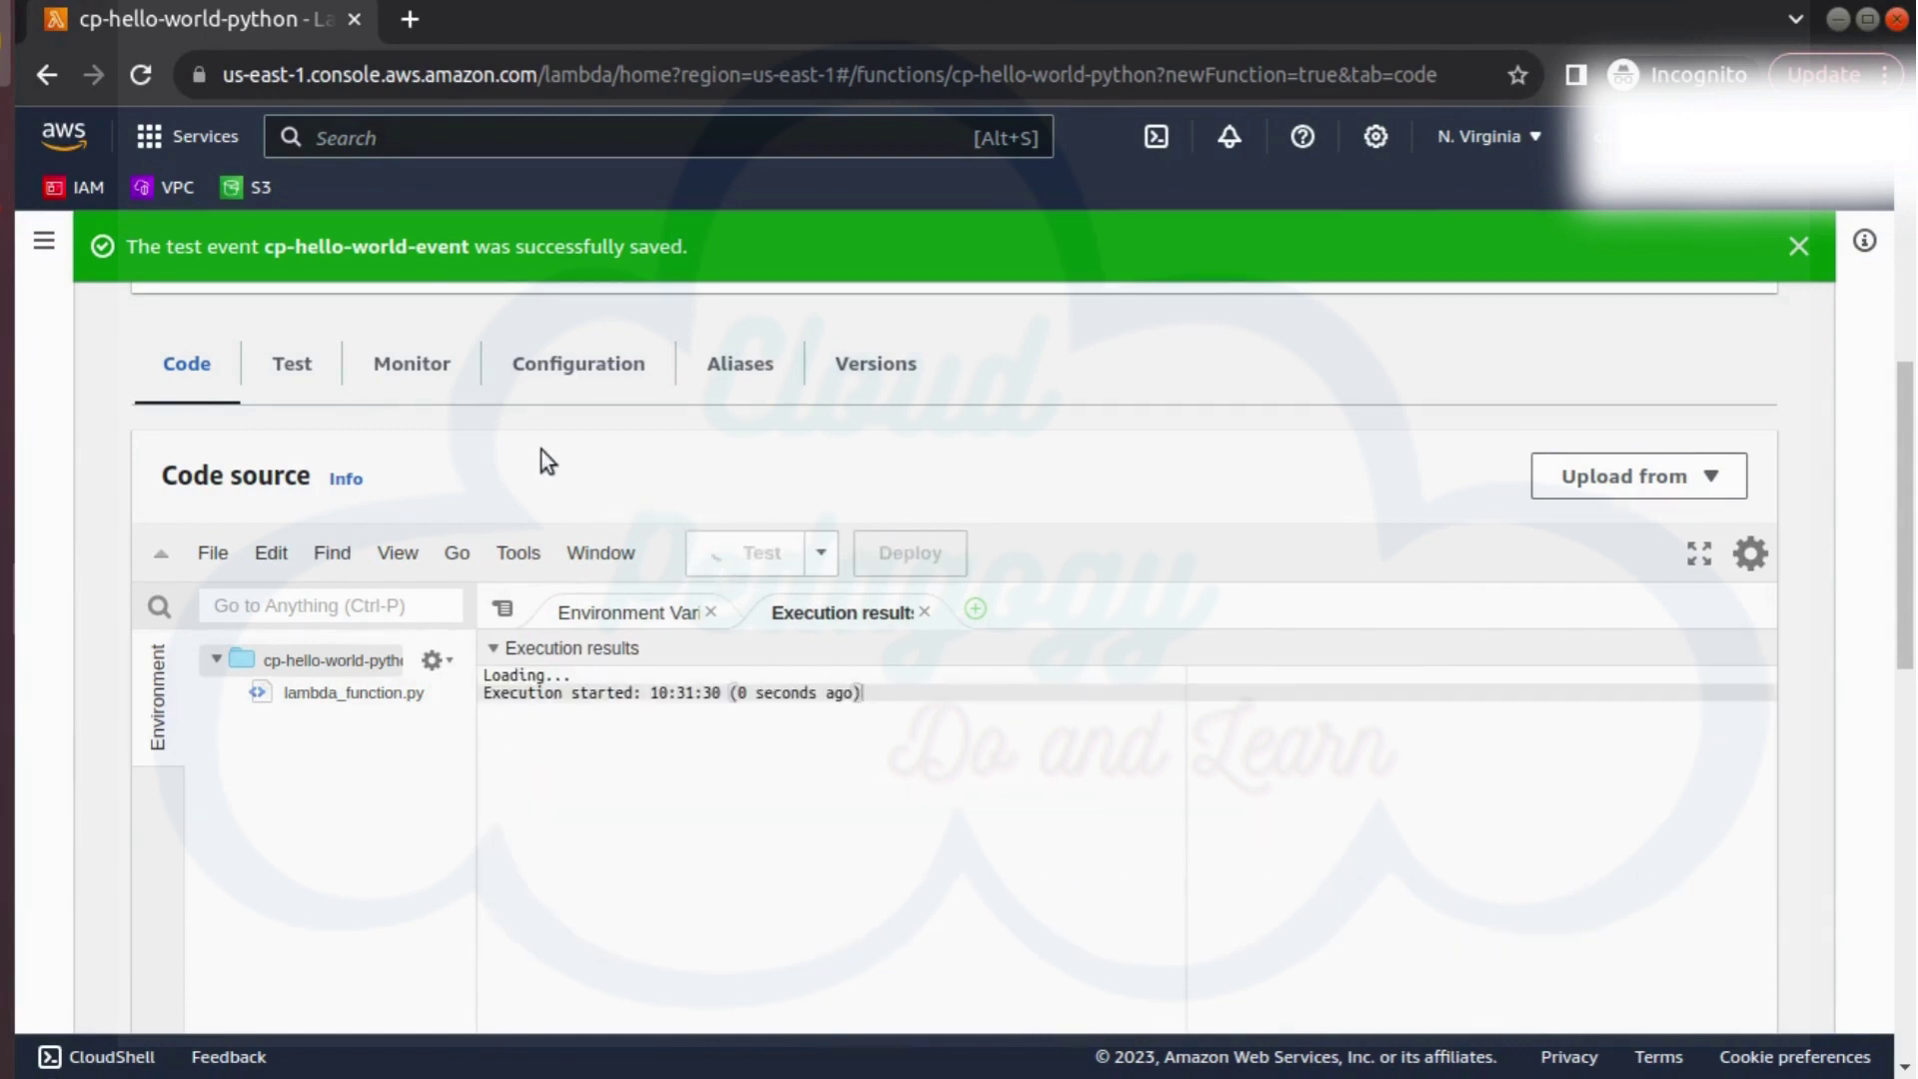
Step: View the function's CloudWatch metrics for invocations, duration, and error count and success rate
click(410, 364)
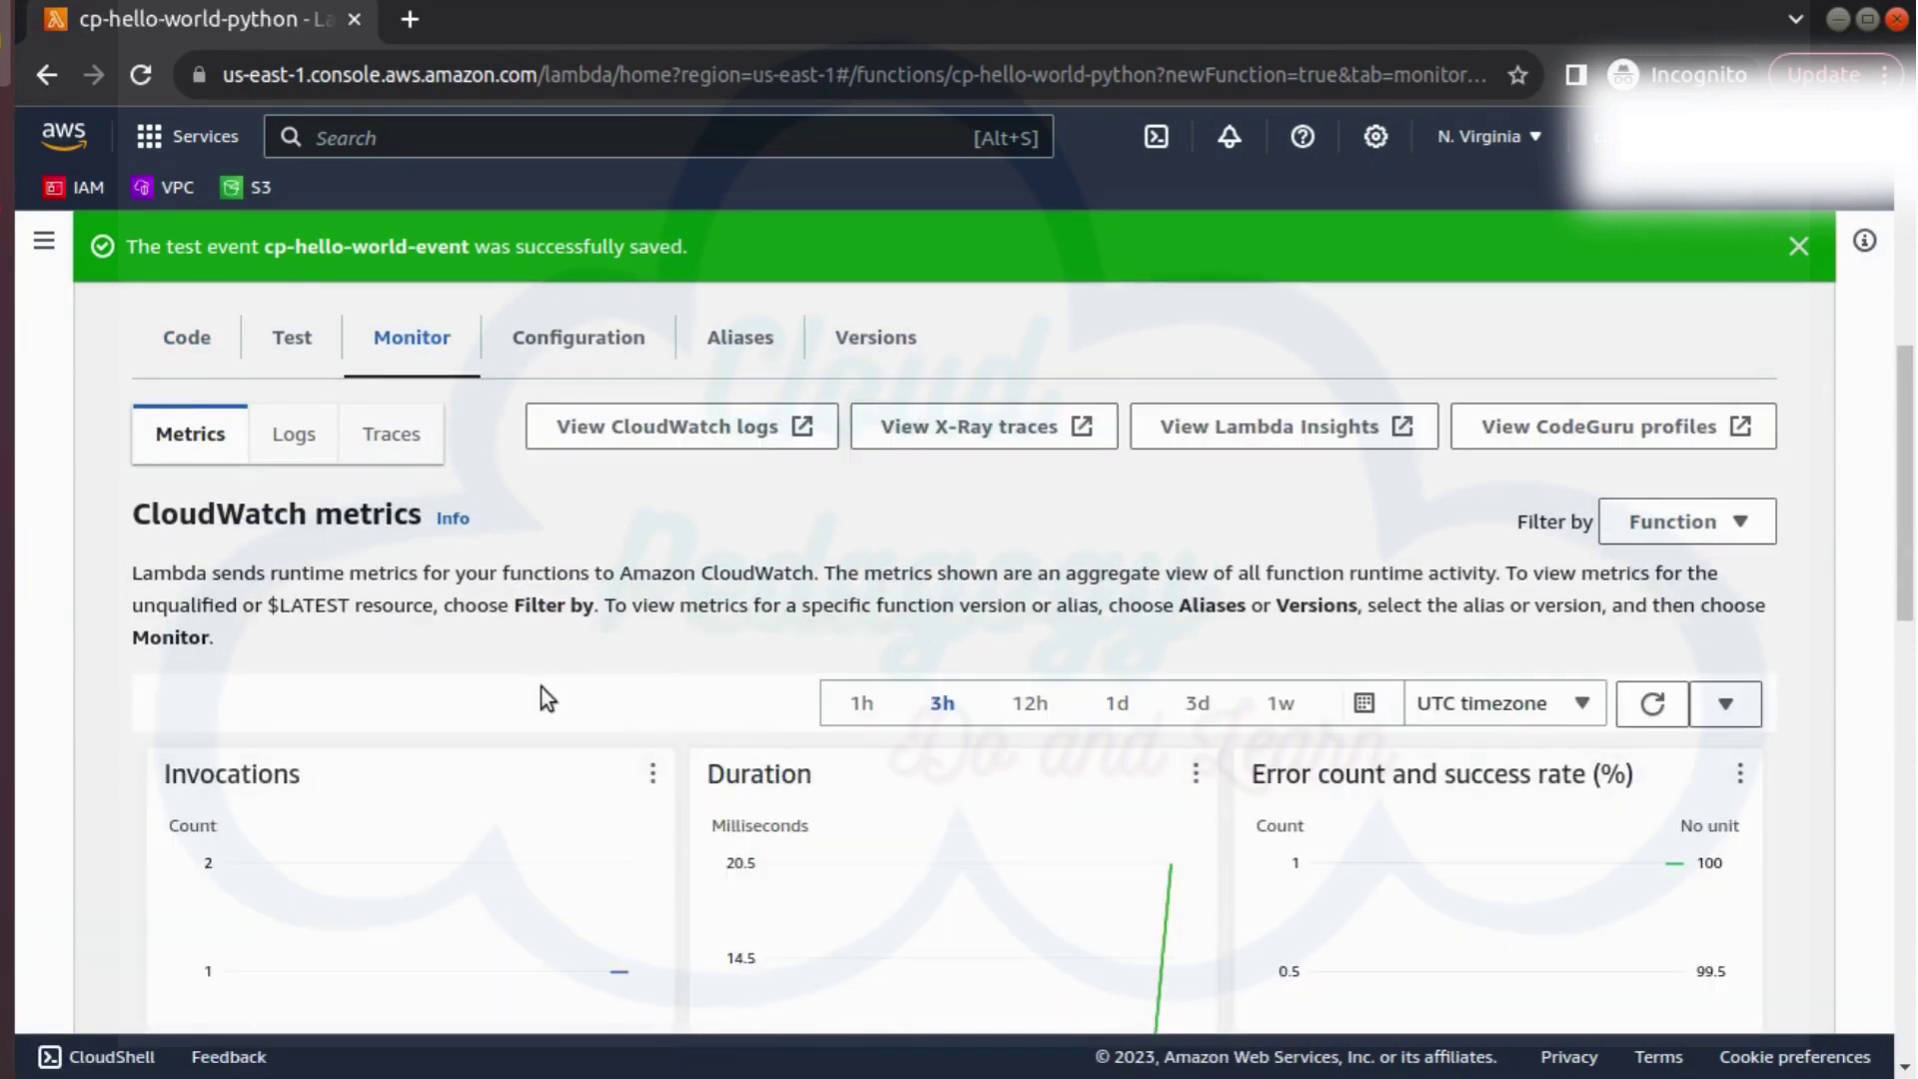
scroll(547, 689, down, 2)
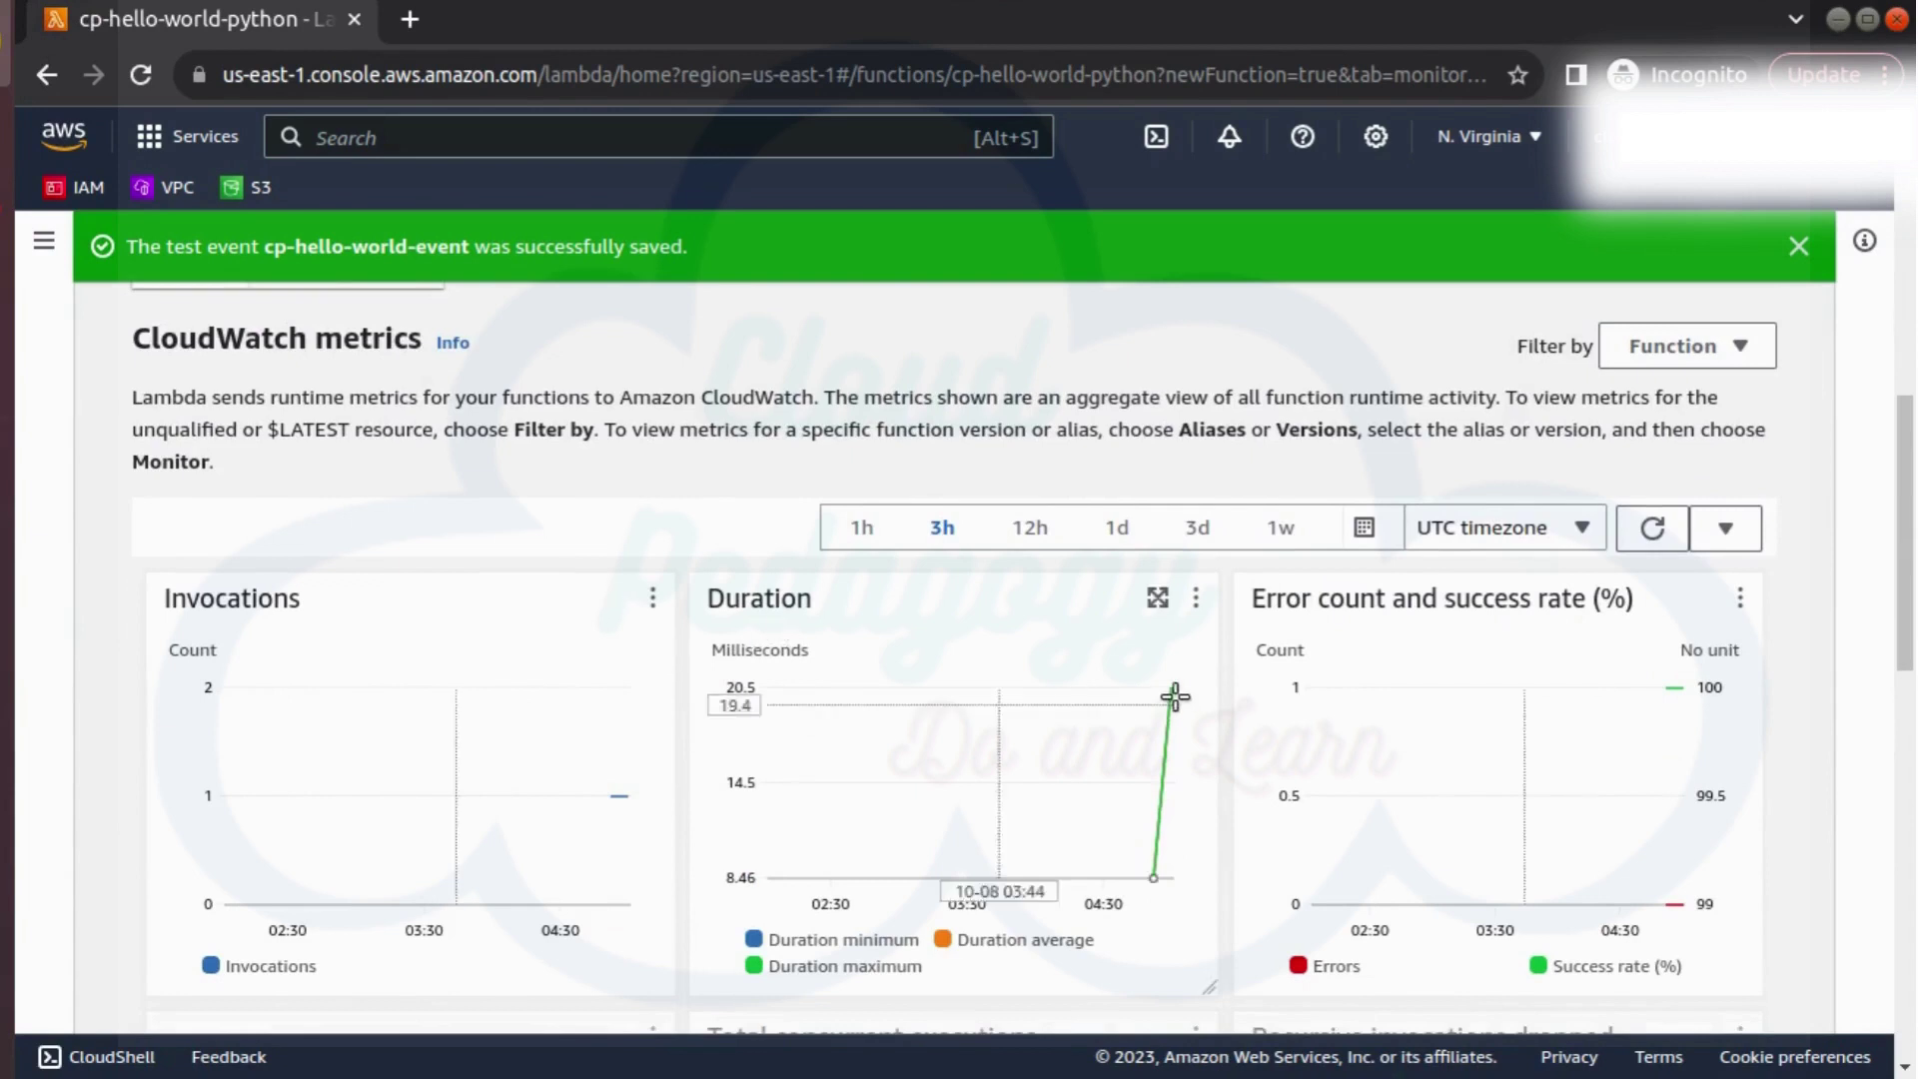
Step: Set the CloudWatch metrics time range to 3 minutes and review the function's graphs from invocations through iterator age
mouse_move(1184, 672)
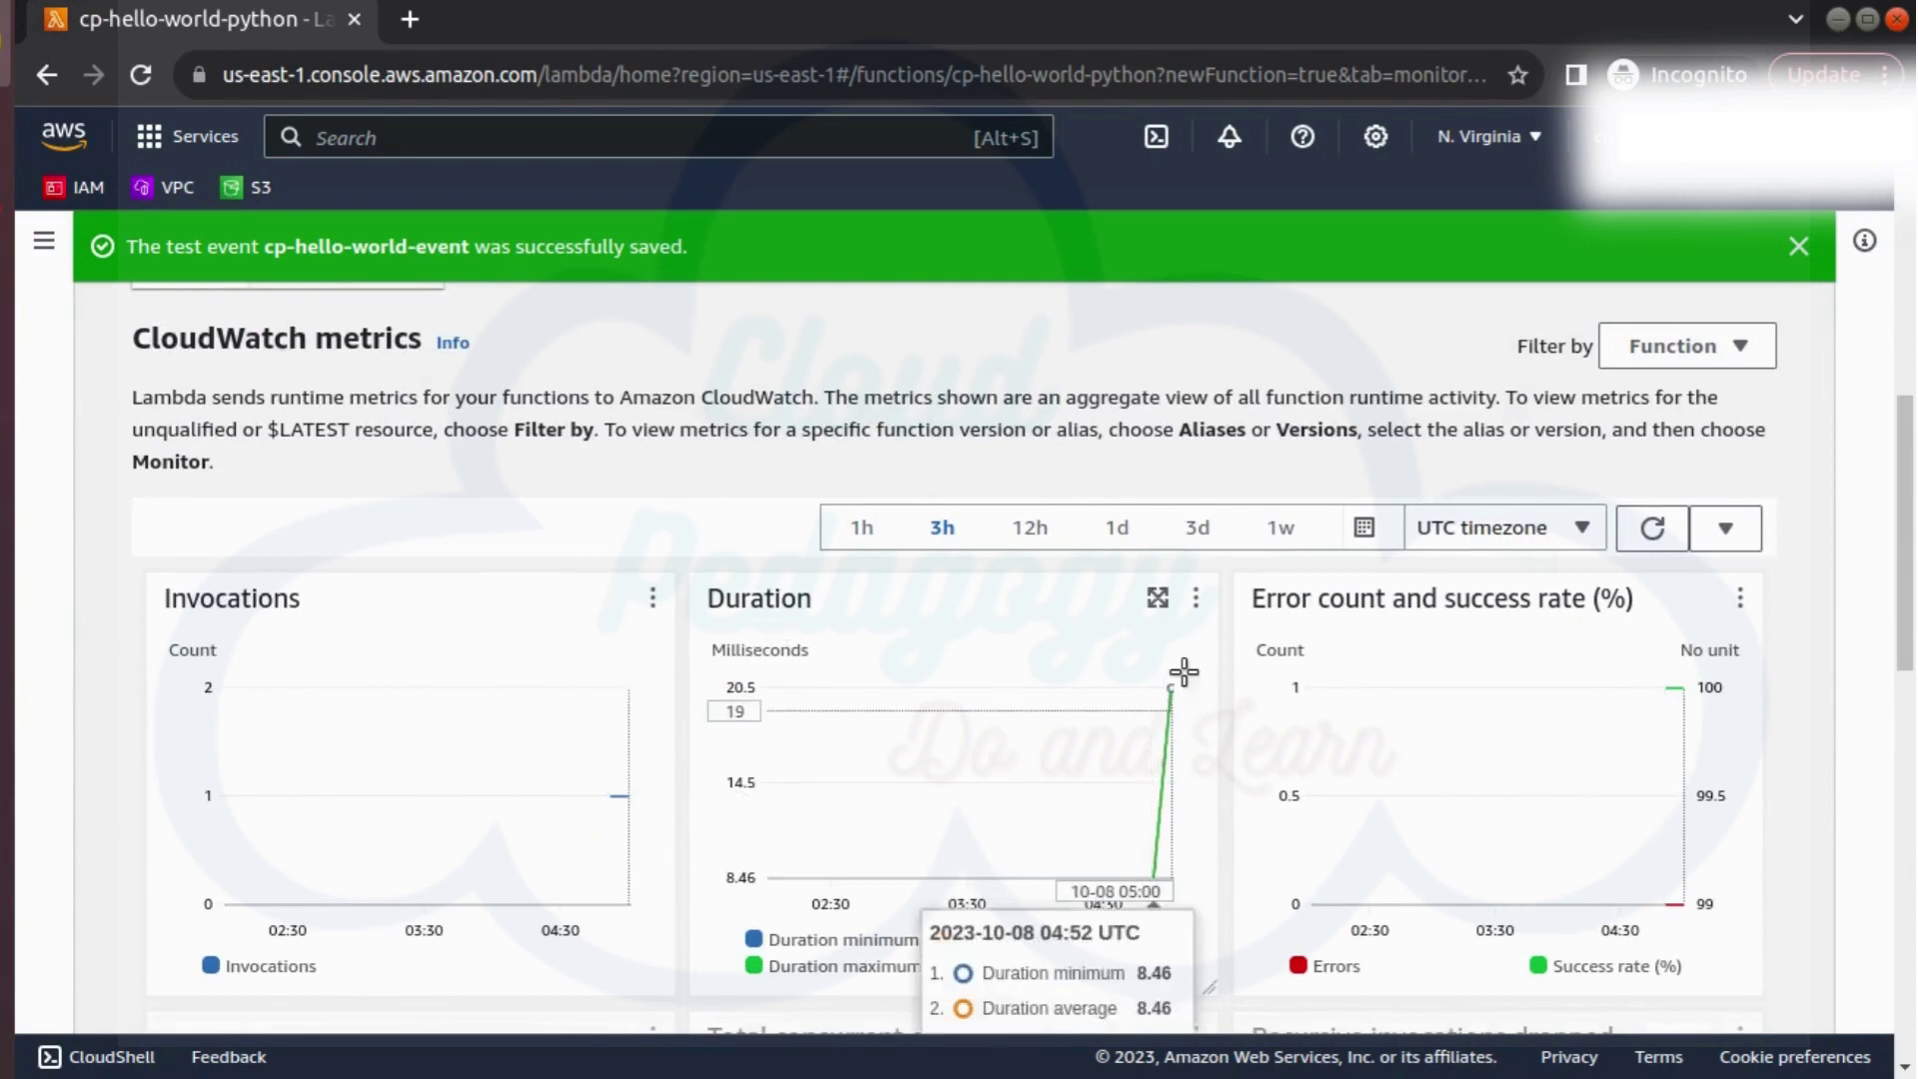
click(1366, 531)
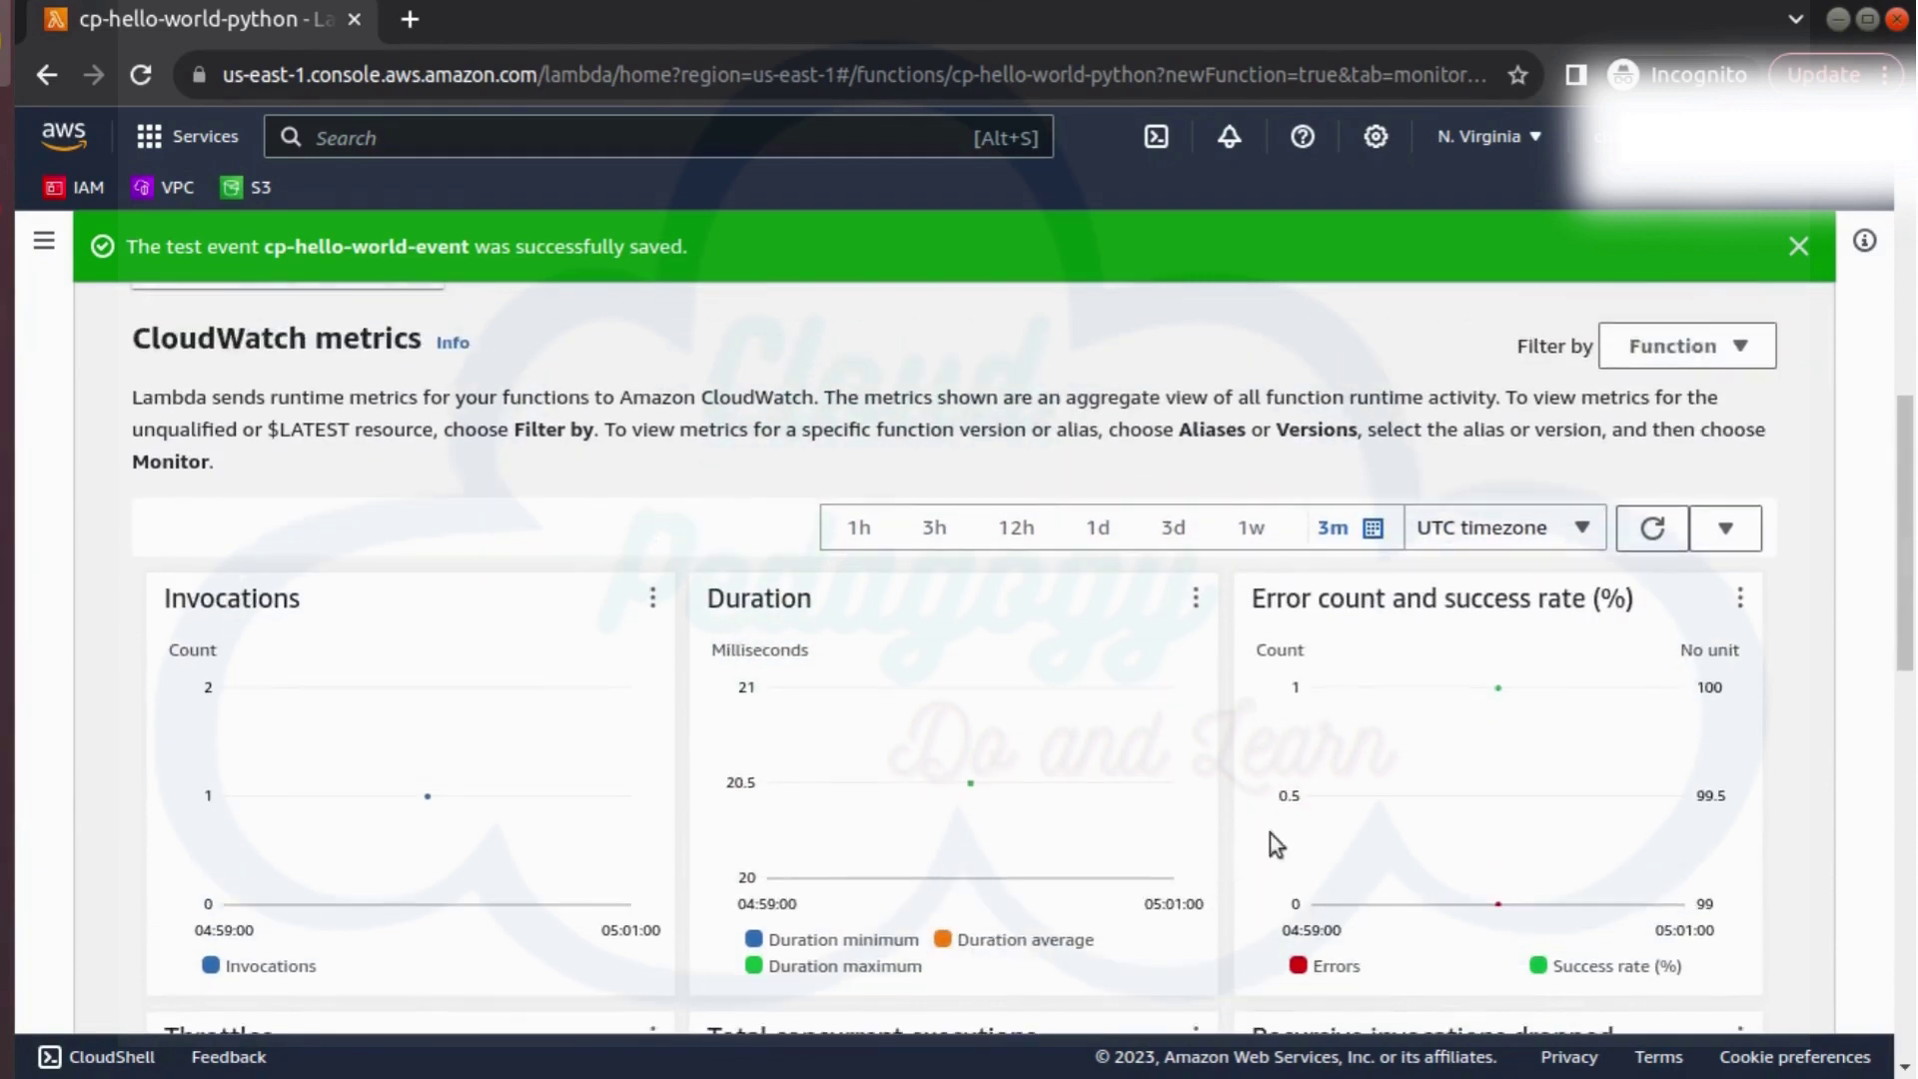
scroll(1359, 869, down, 3)
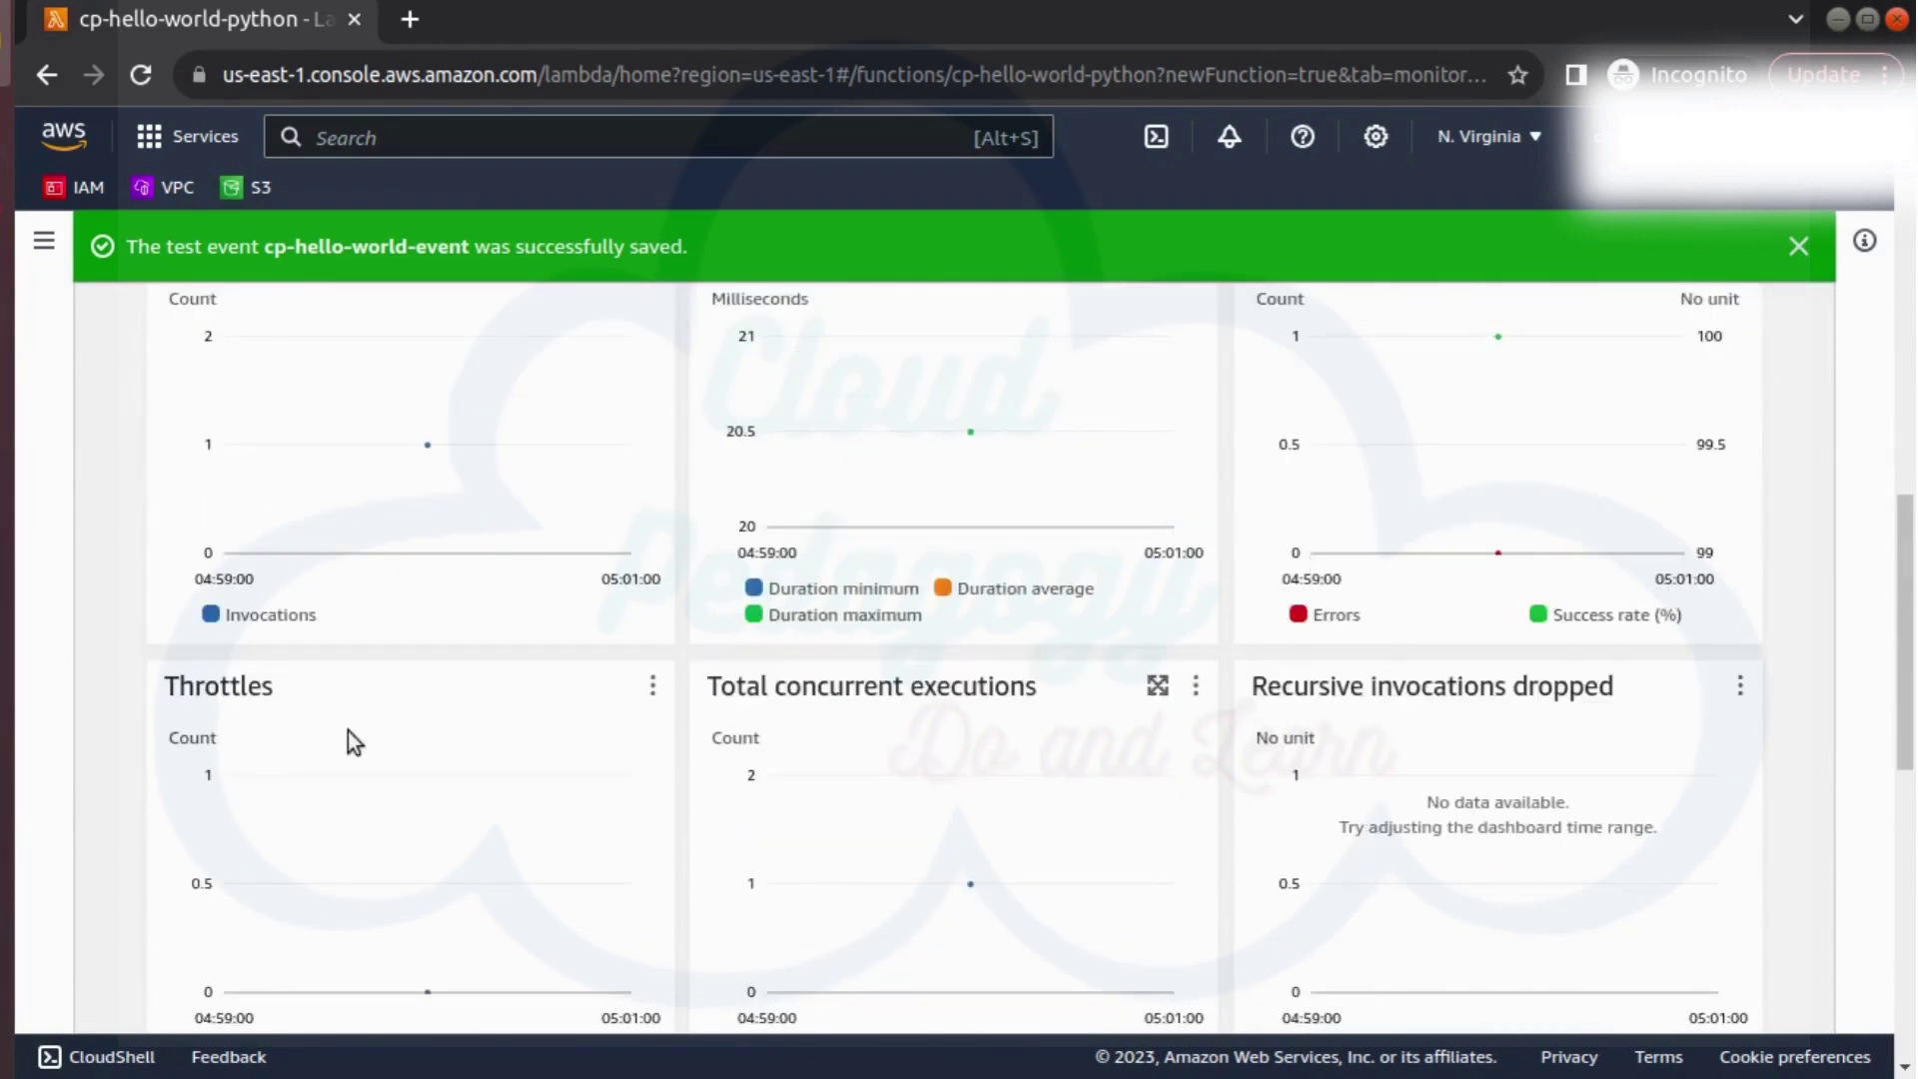
scroll(364, 799, down, 5)
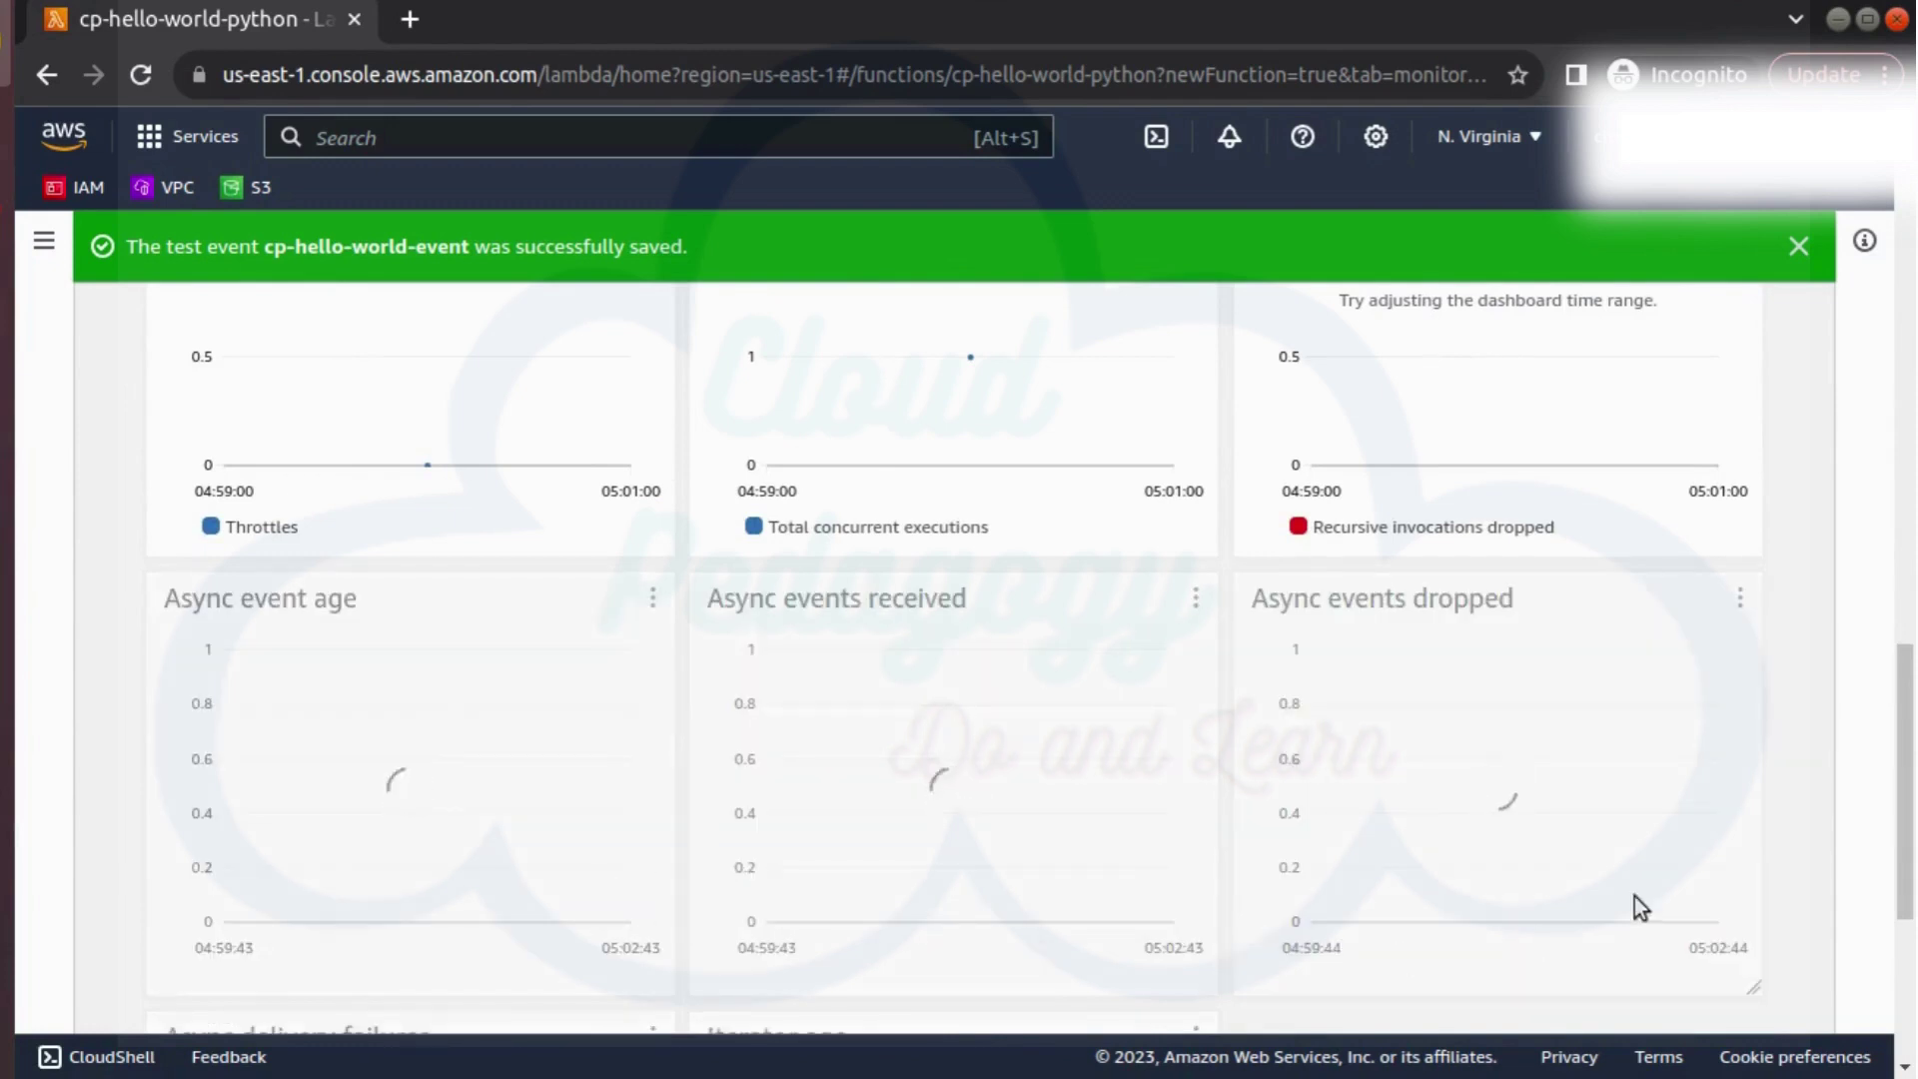
scroll(1636, 901, down, 4)
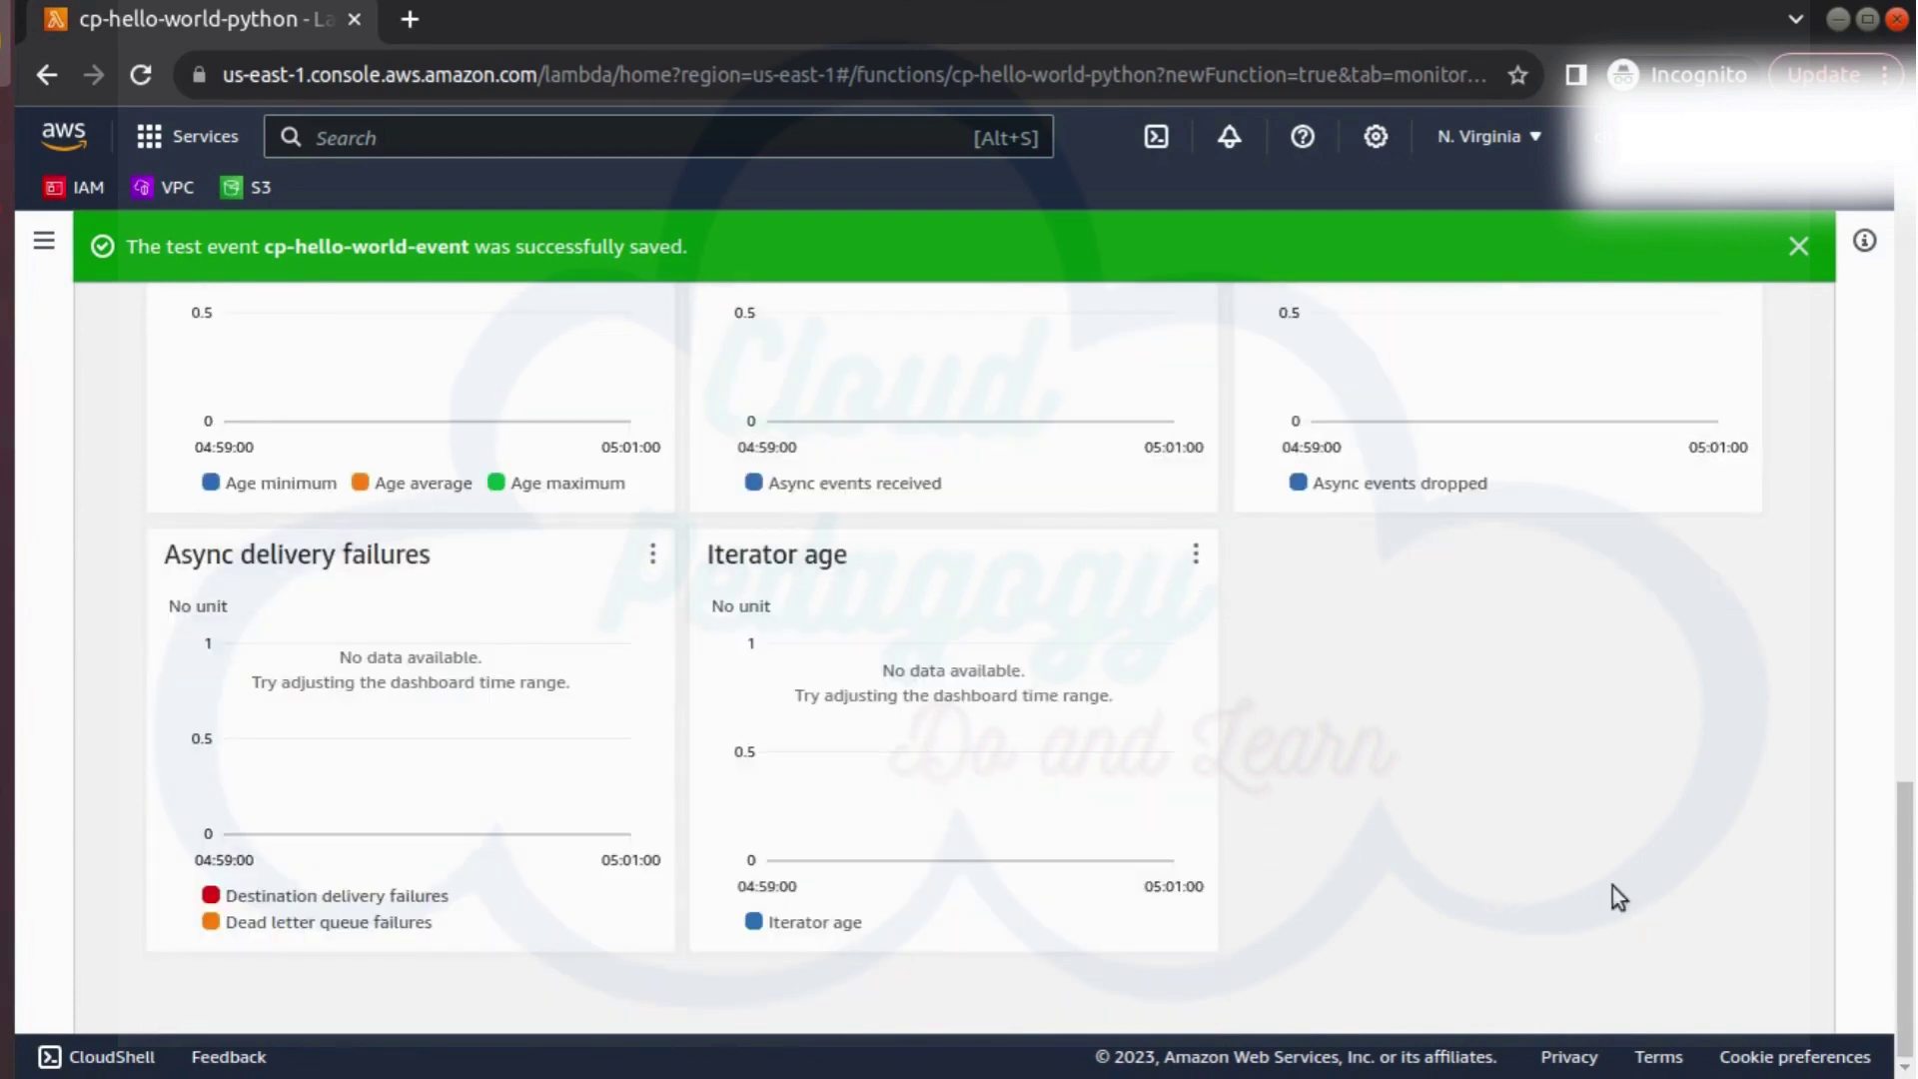
Step: View the function's CloudWatch Logs and examine the recent invocations' log streams, durations, billed durations and memory columns
drag(1909, 955, 1785, 529)
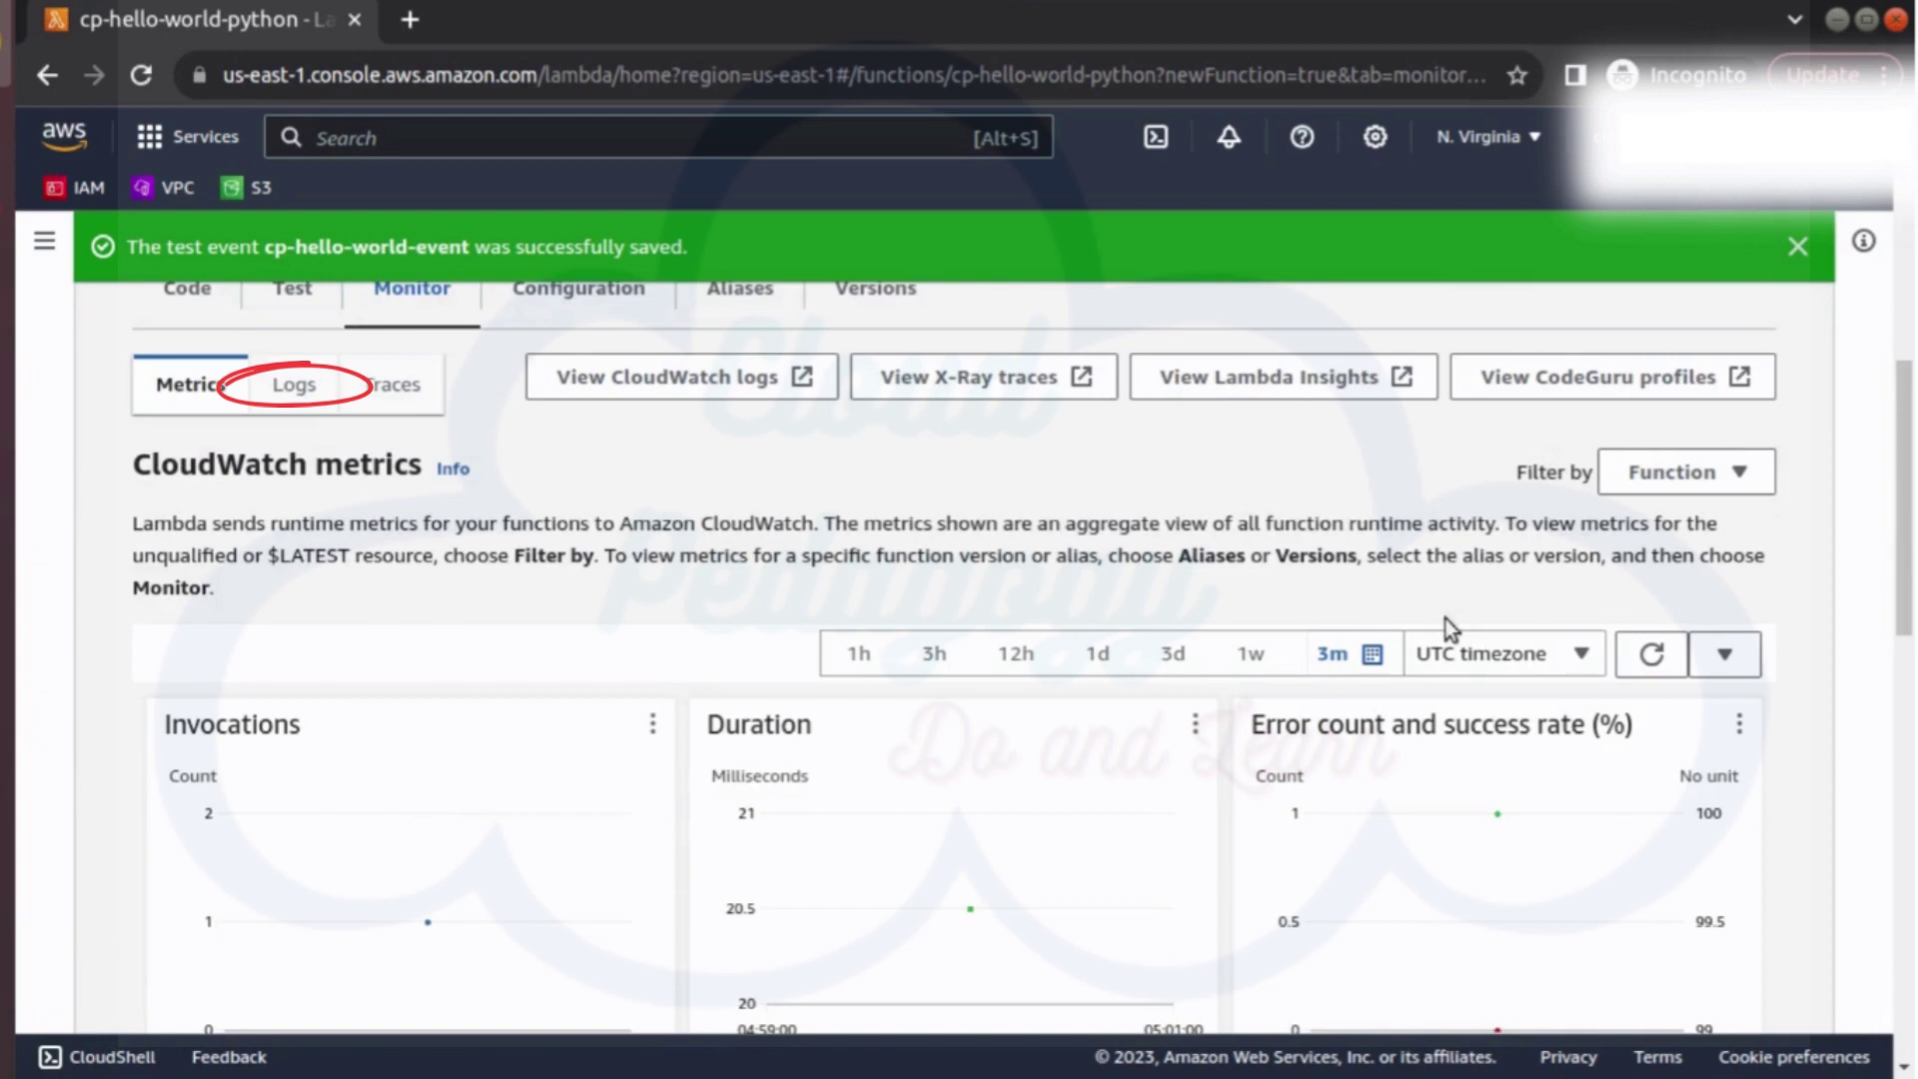
click(296, 390)
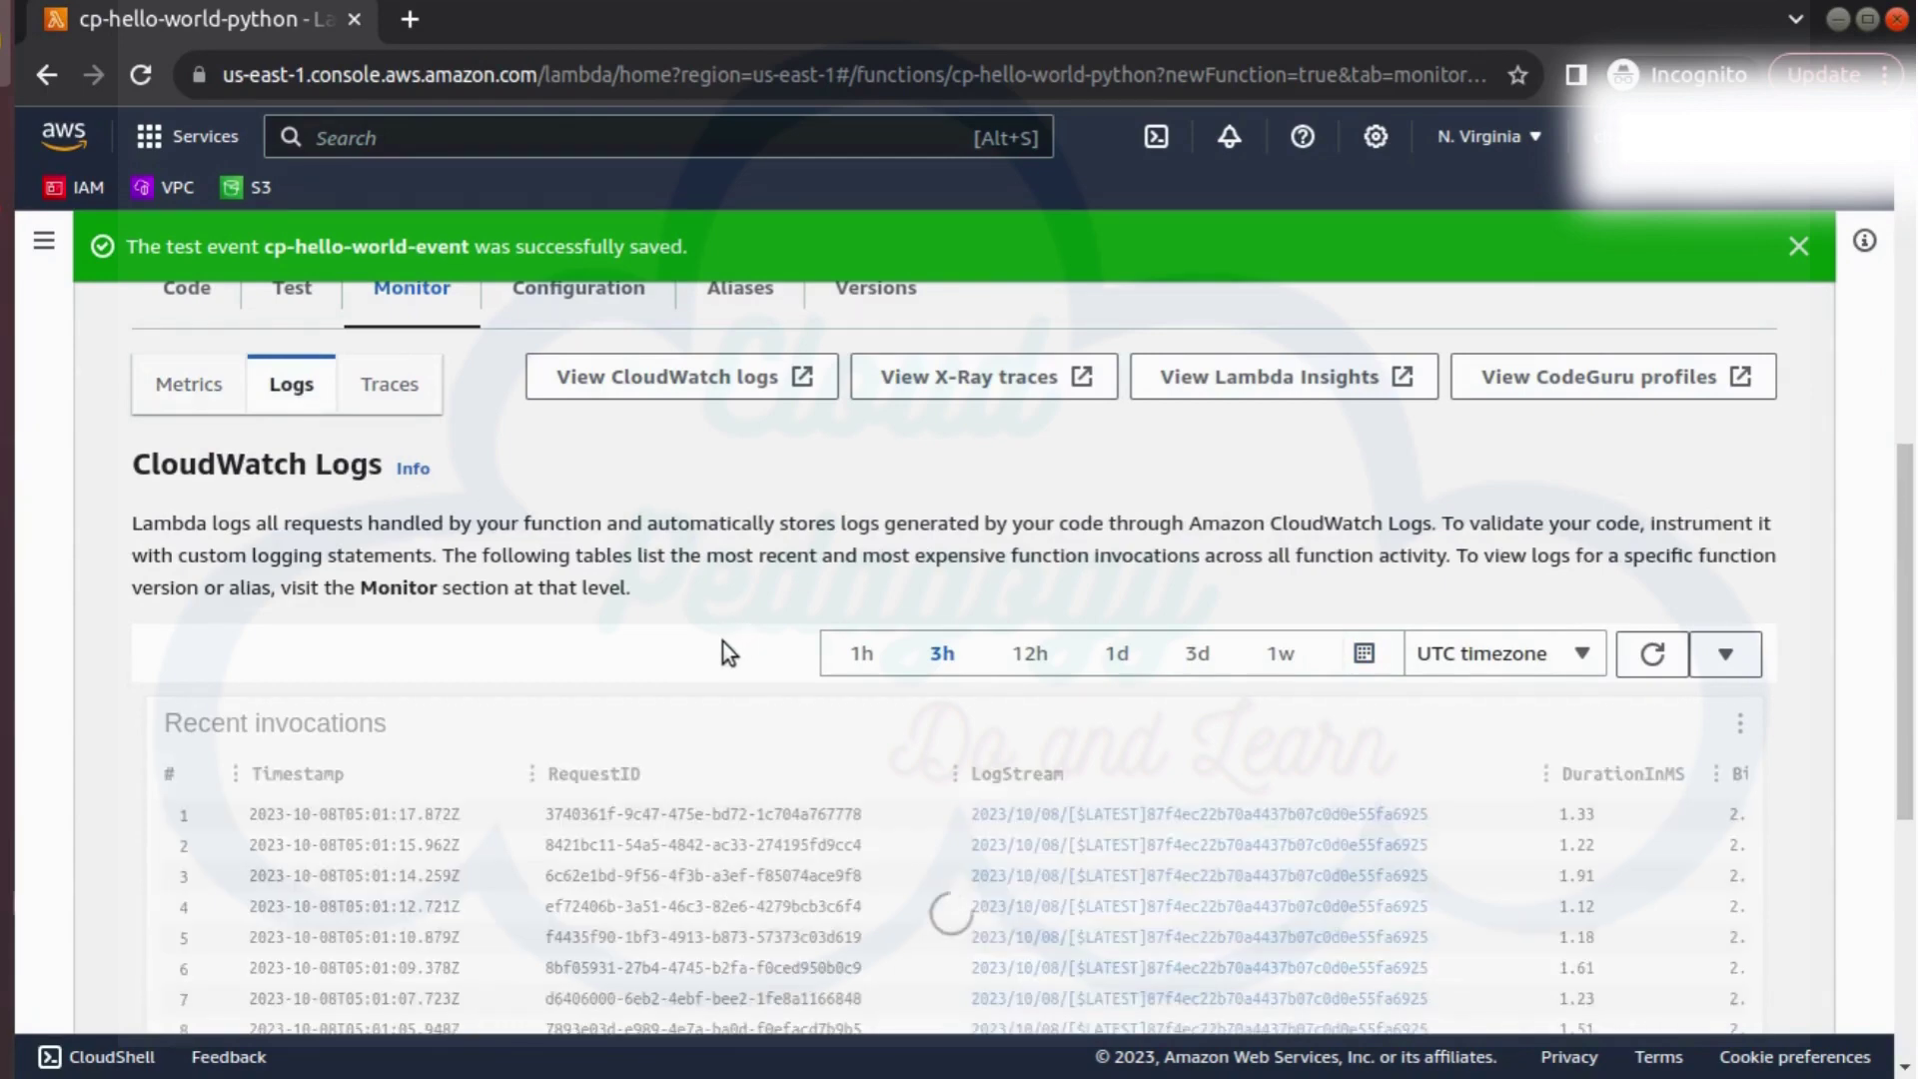
scroll(469, 644, down, 4)
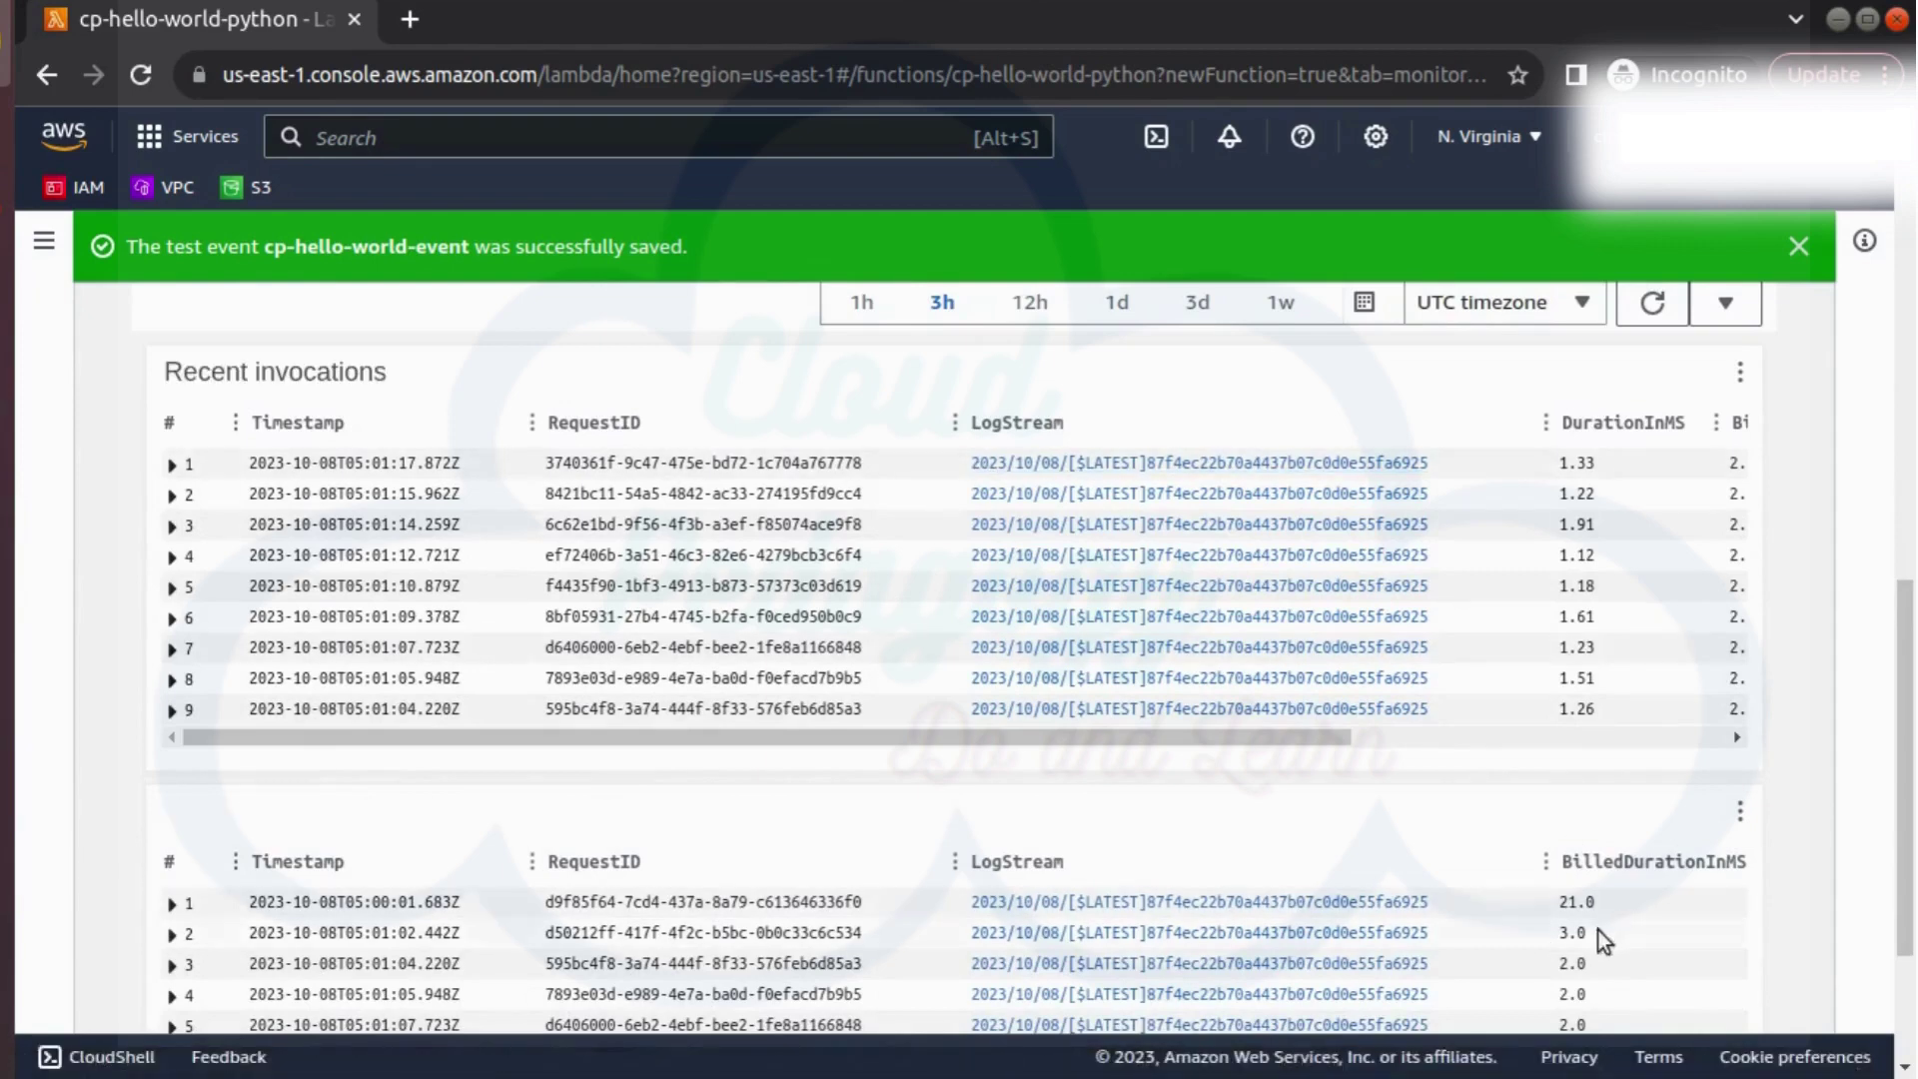
drag(1323, 741, 1682, 739)
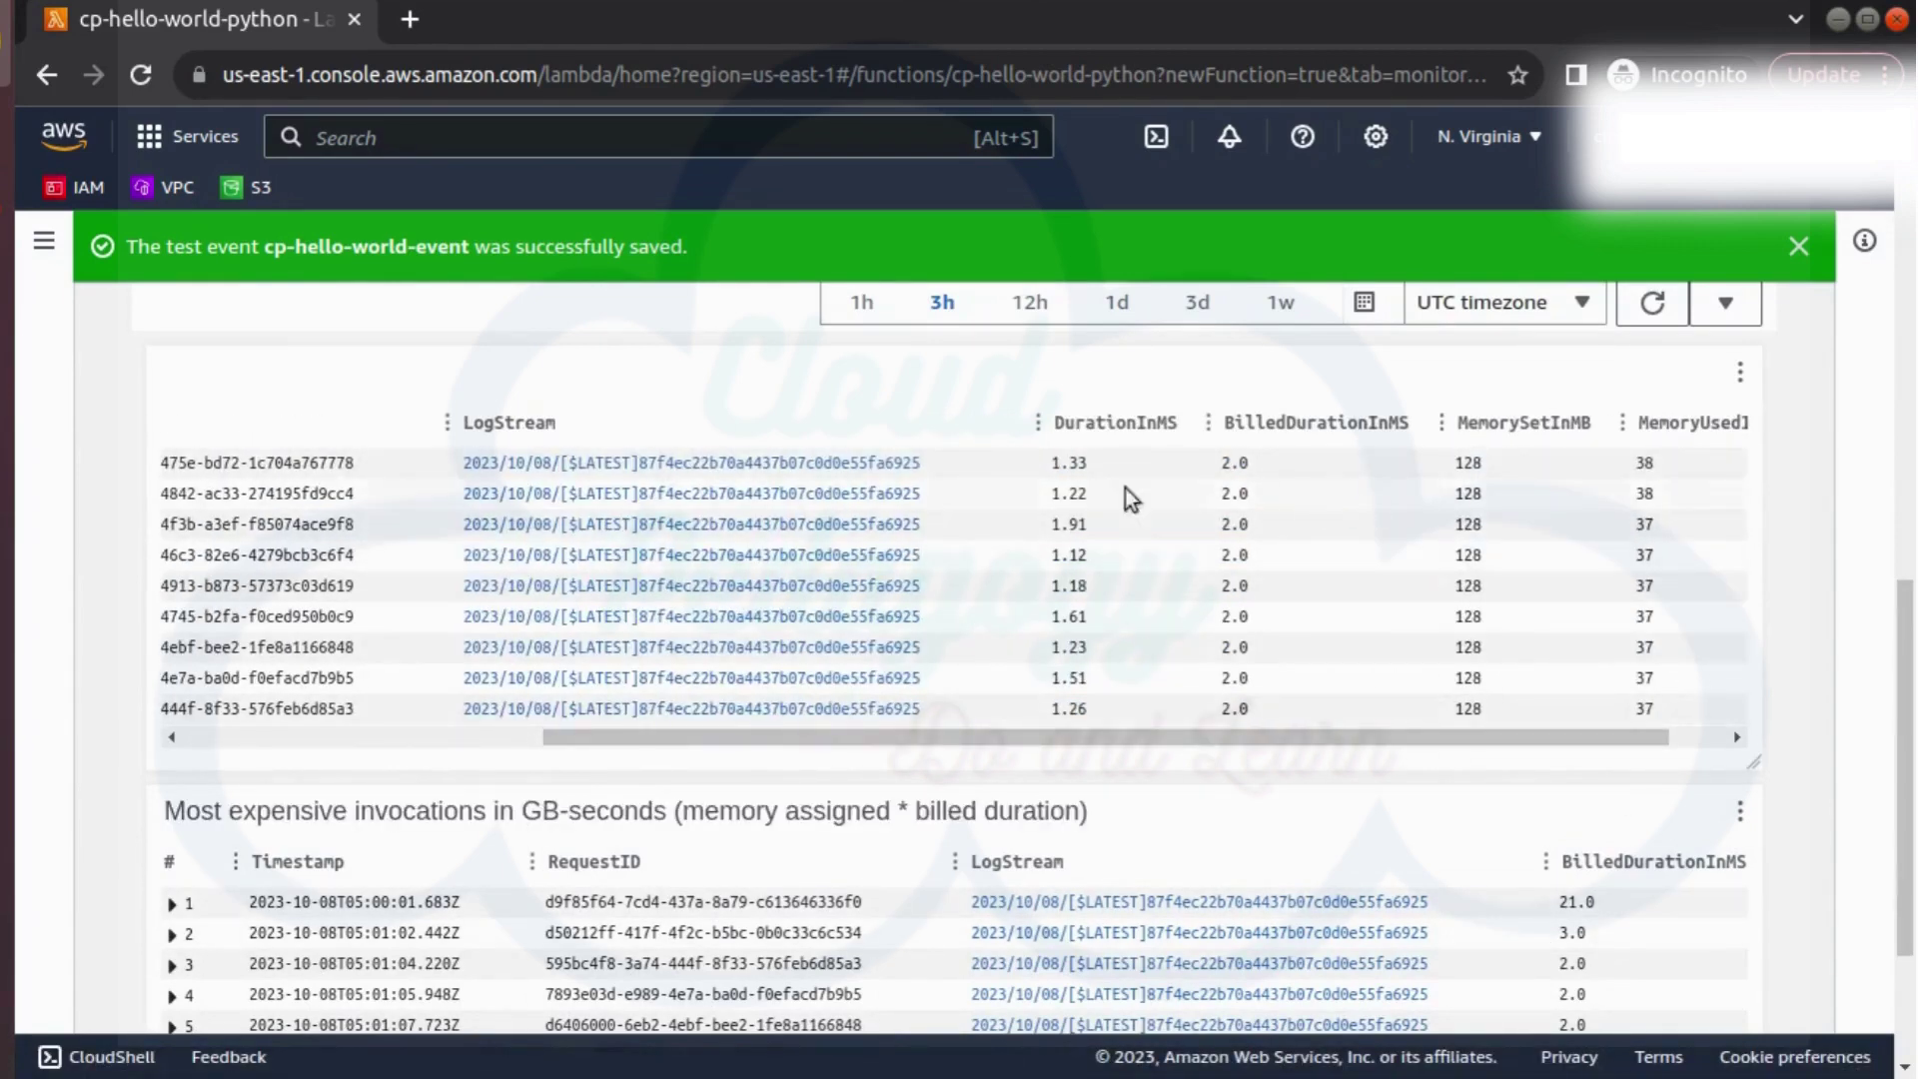
Step: Open the log stream of the most recent invocation and read through its log events in CloudWatch
click(856, 465)
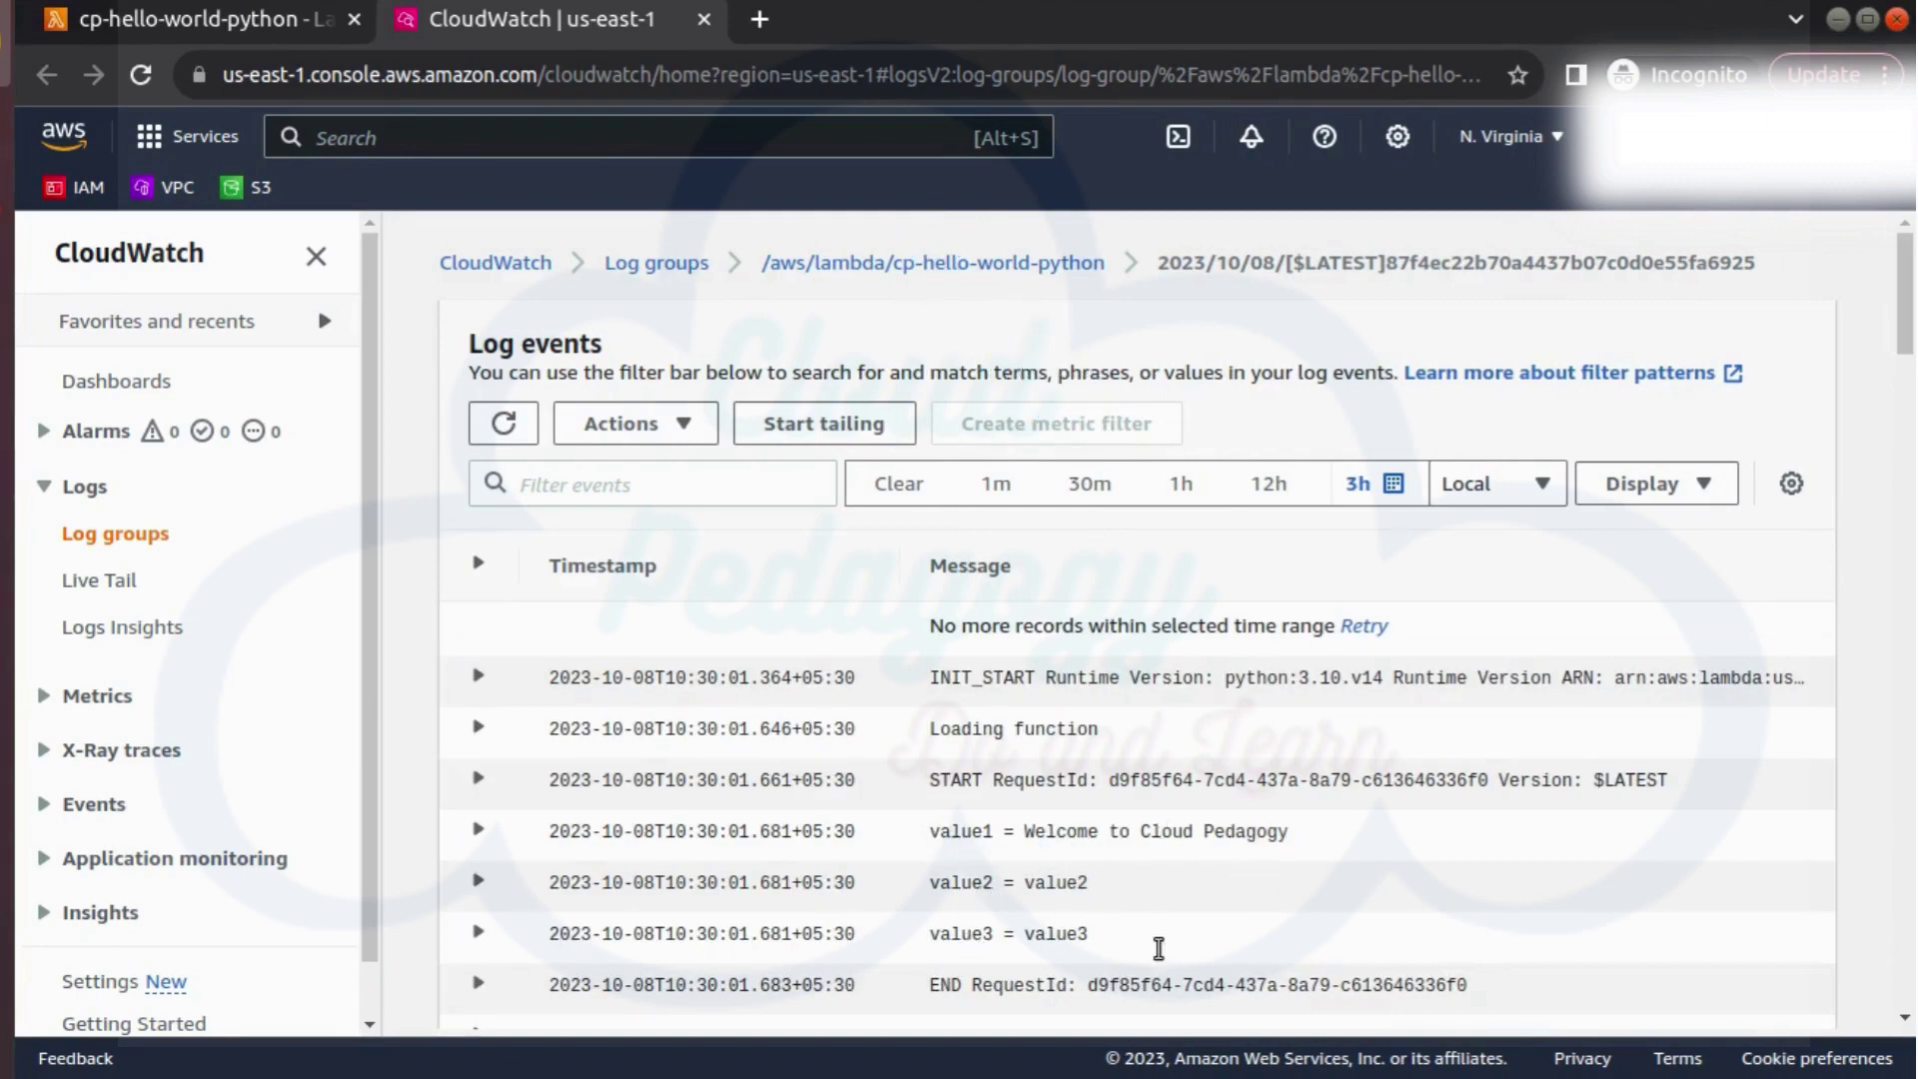
scroll(1159, 947, down, 3)
scroll(1159, 947, down, 2)
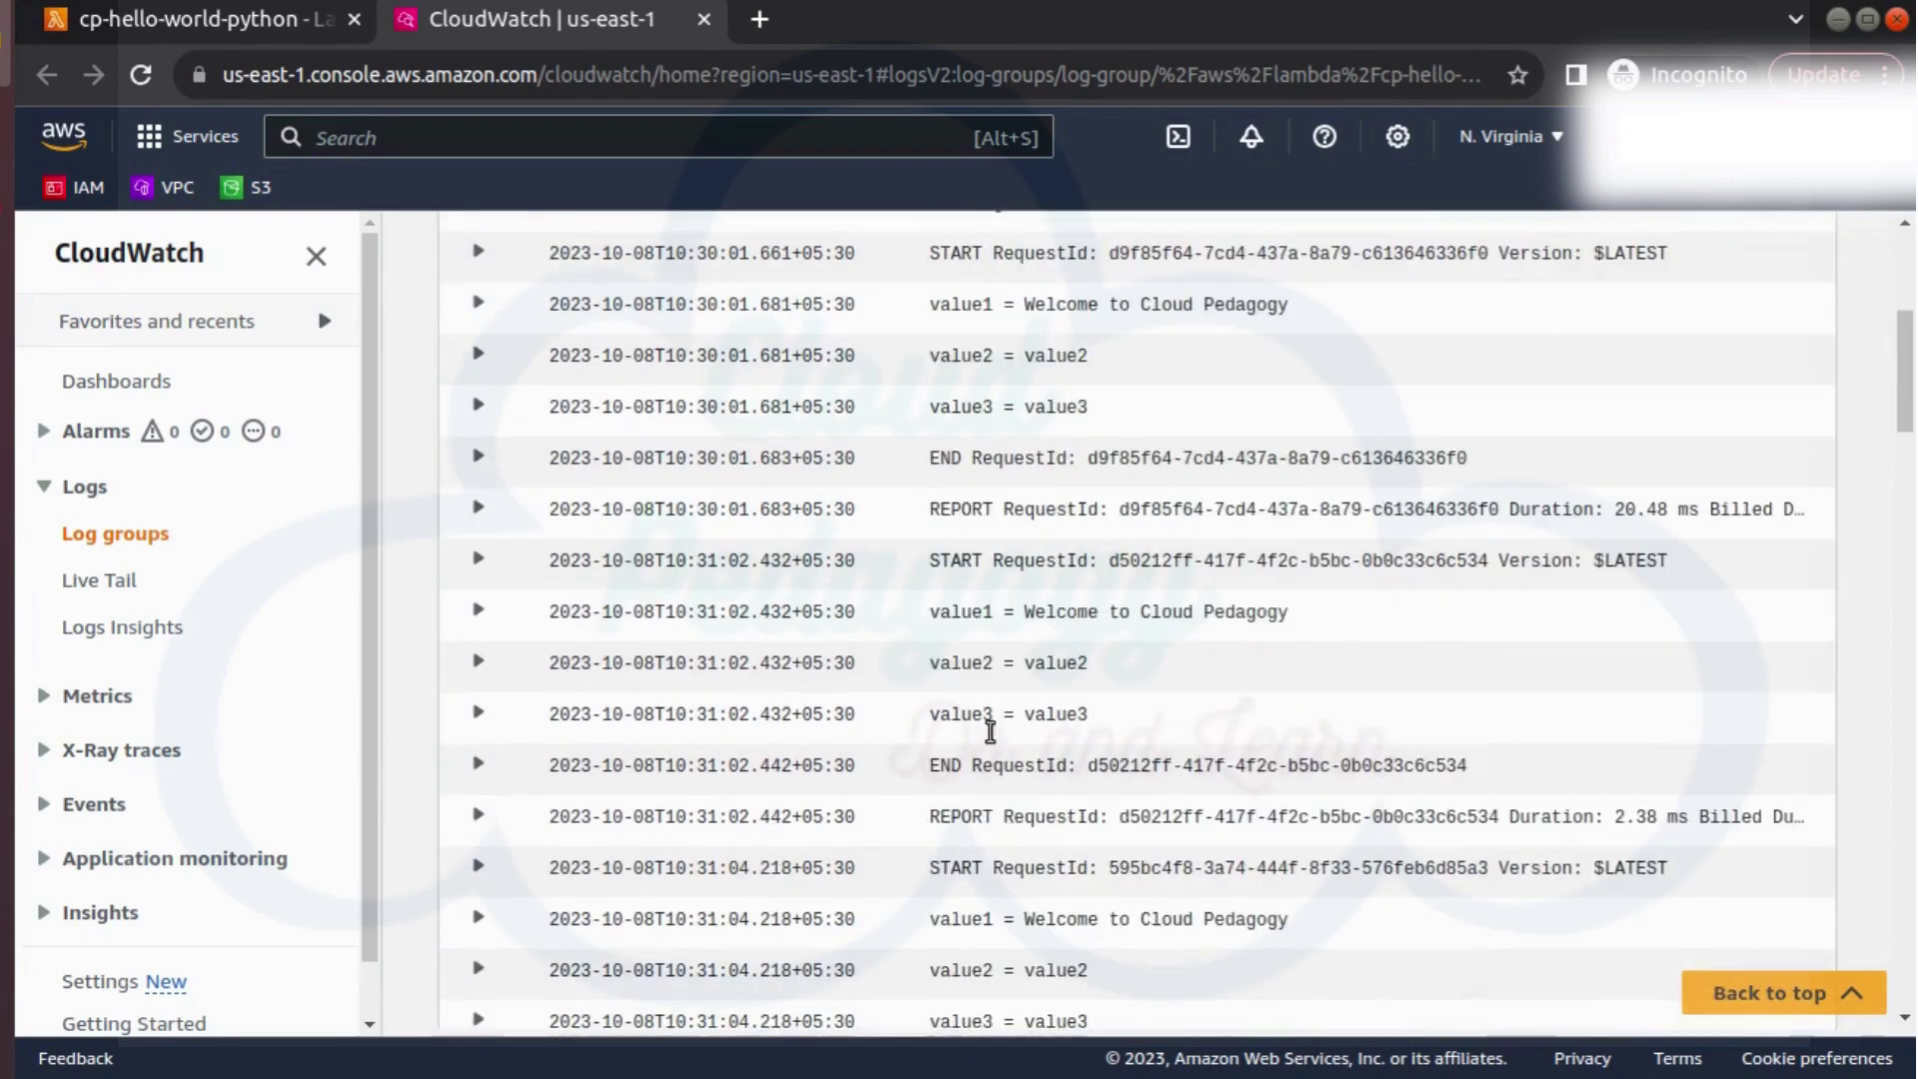
scroll(1009, 969, down, 7)
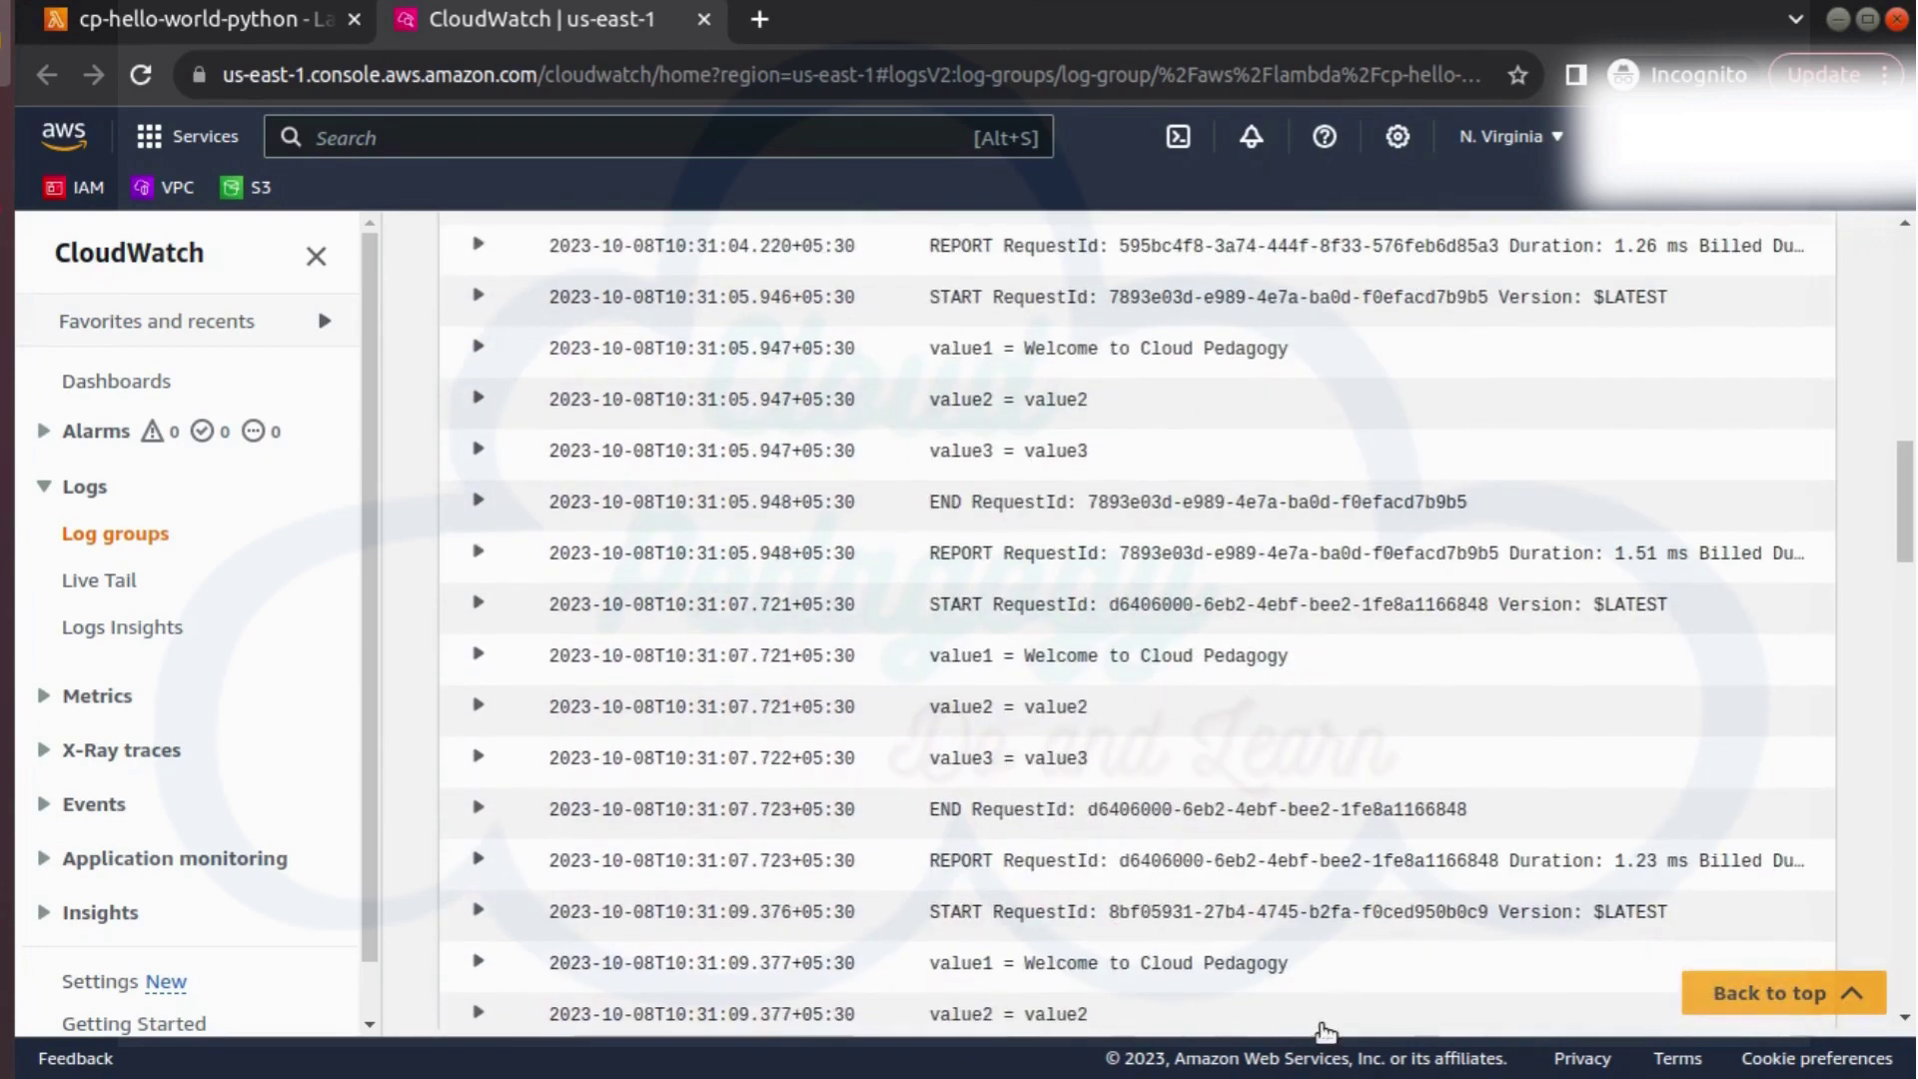
Step: Return to the Lambda console, delete the cp-hello-world-python function, and dismiss the deletion notice
click(237, 21)
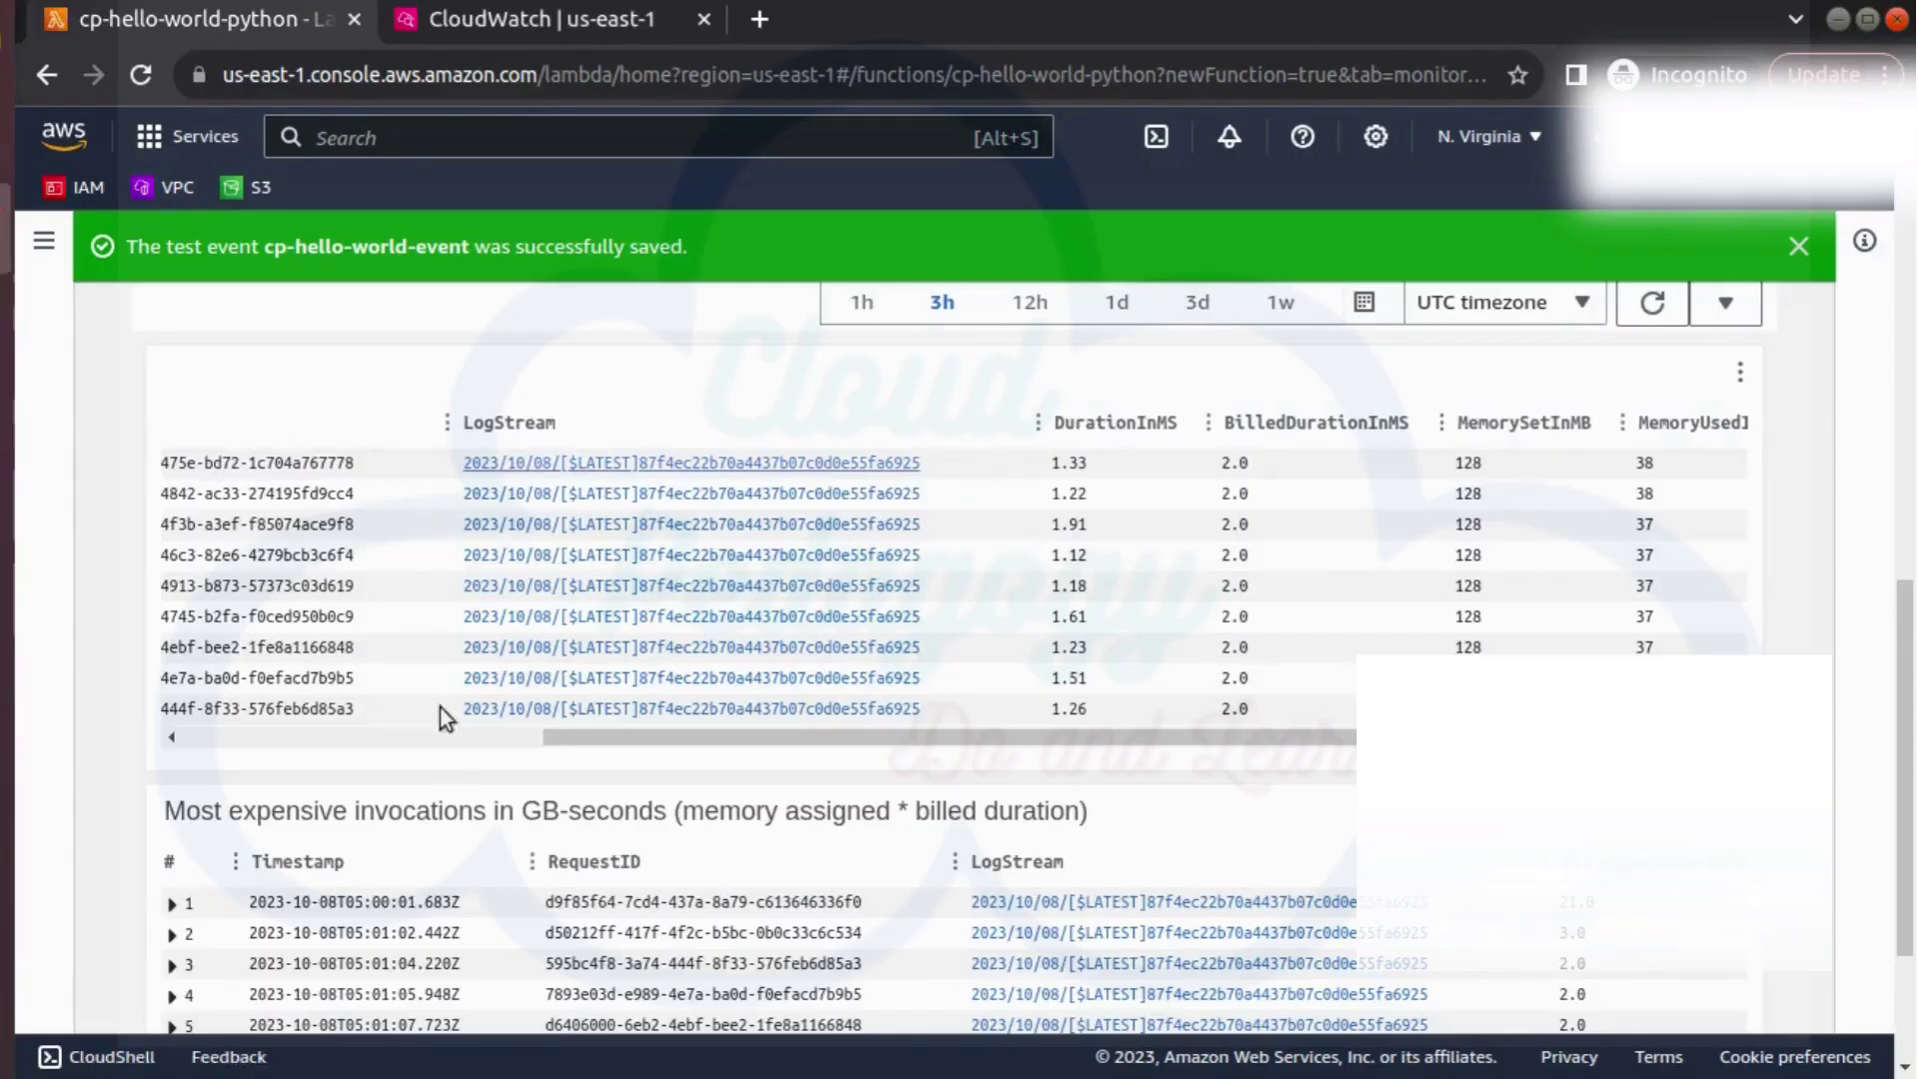
scroll(1913, 689, up, 10)
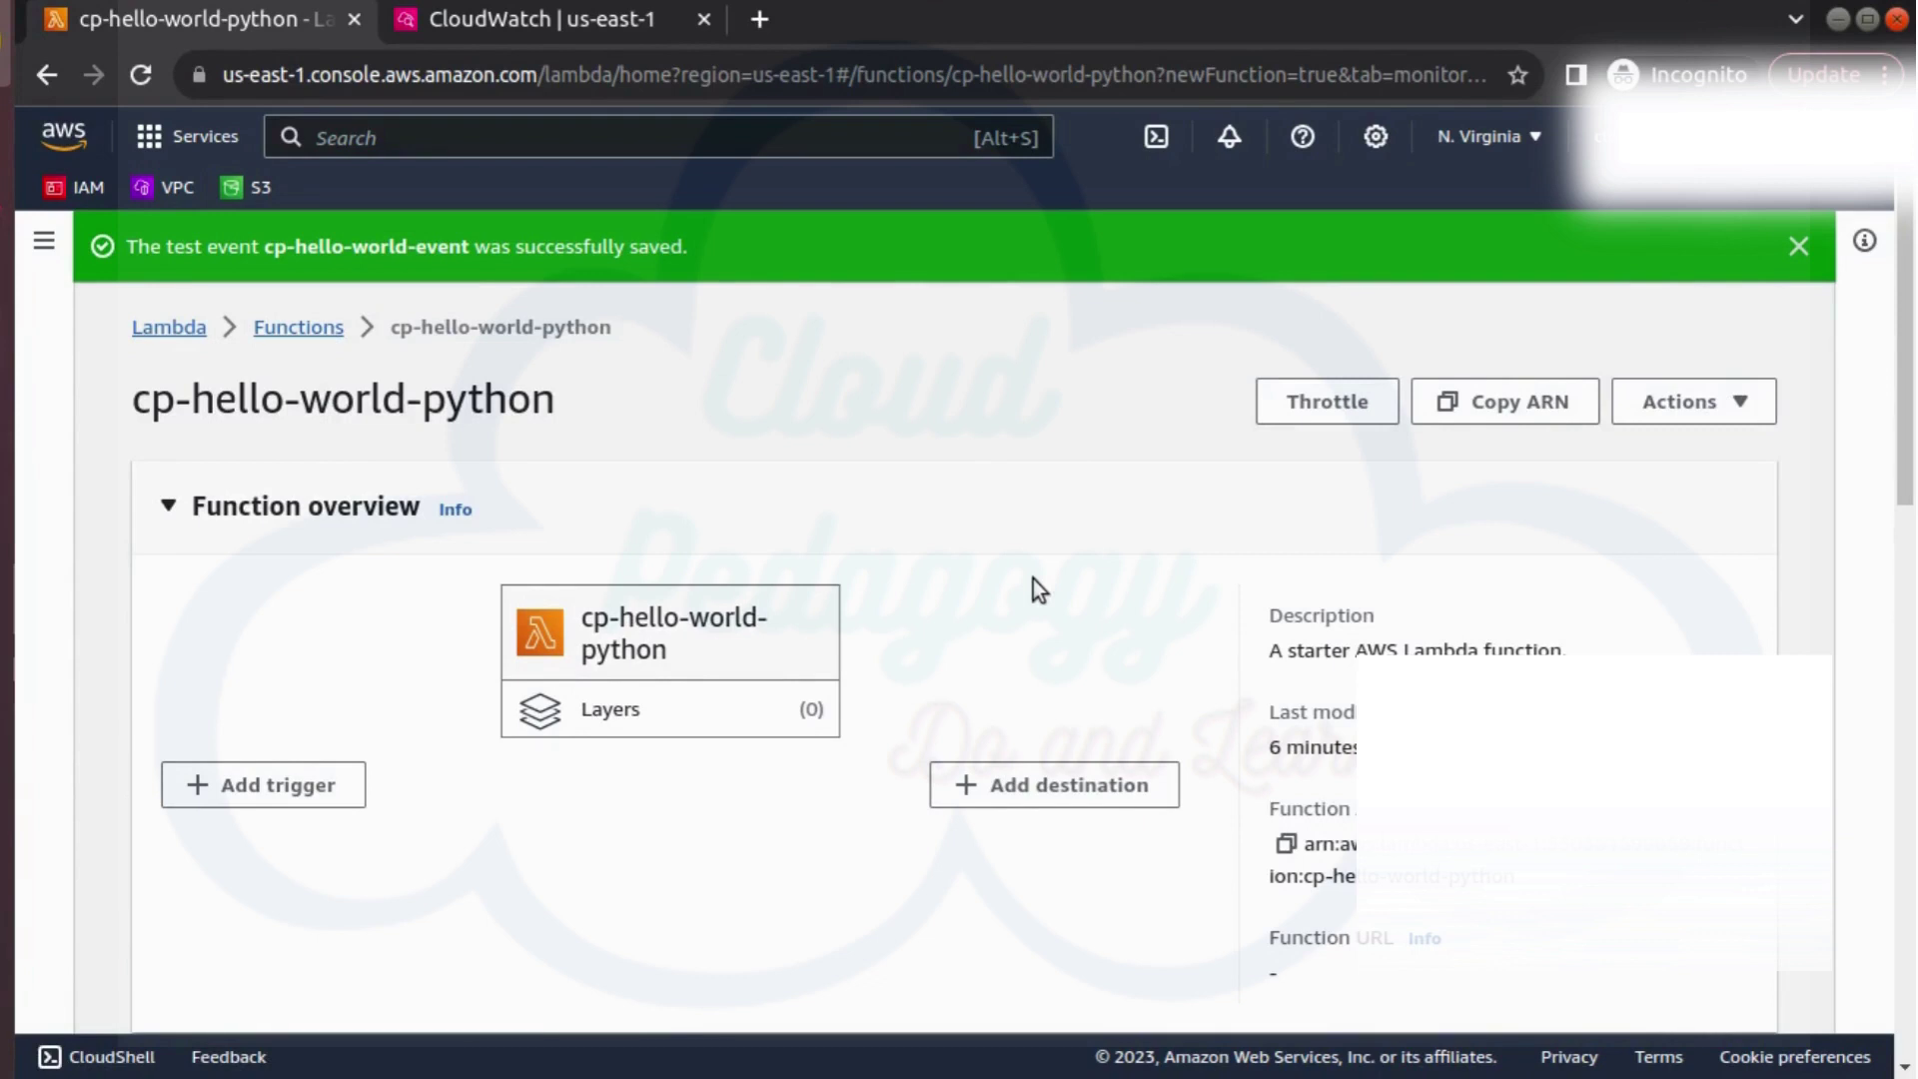
click(1694, 400)
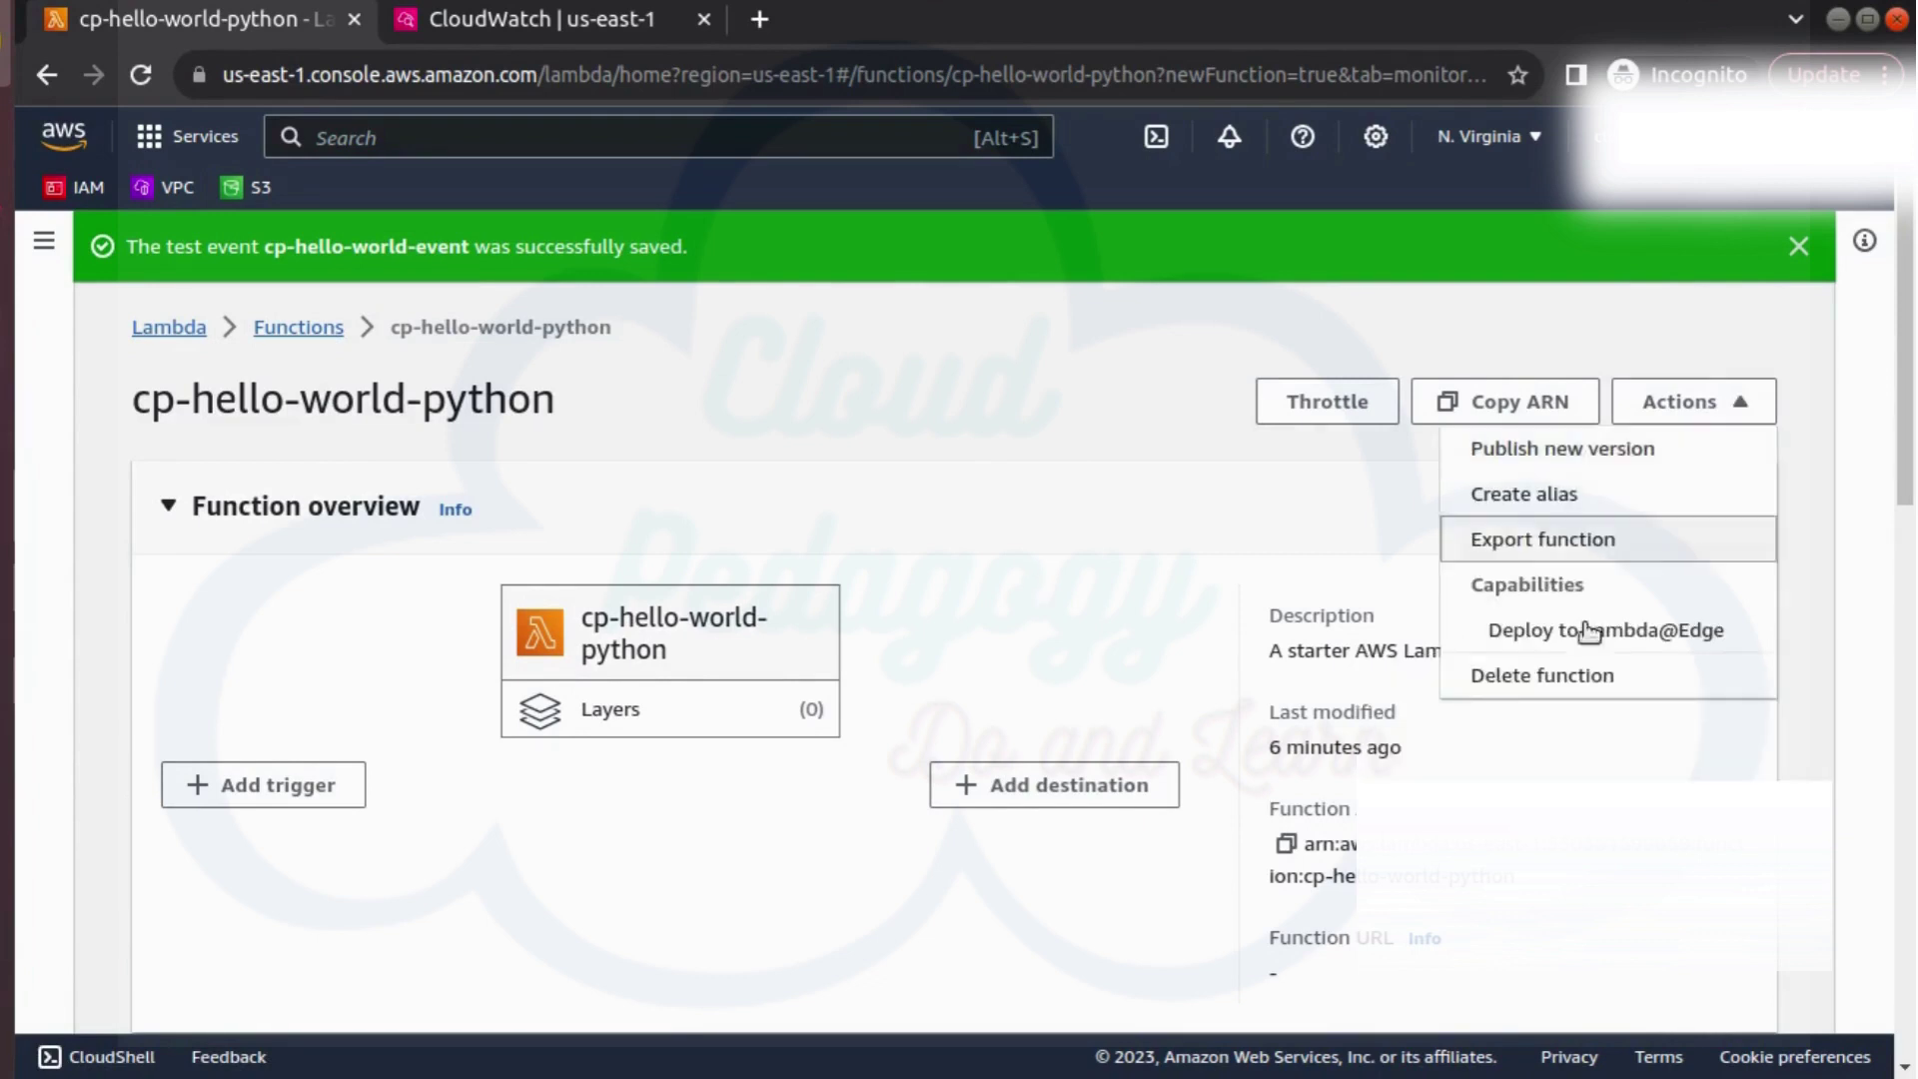
click(1577, 677)
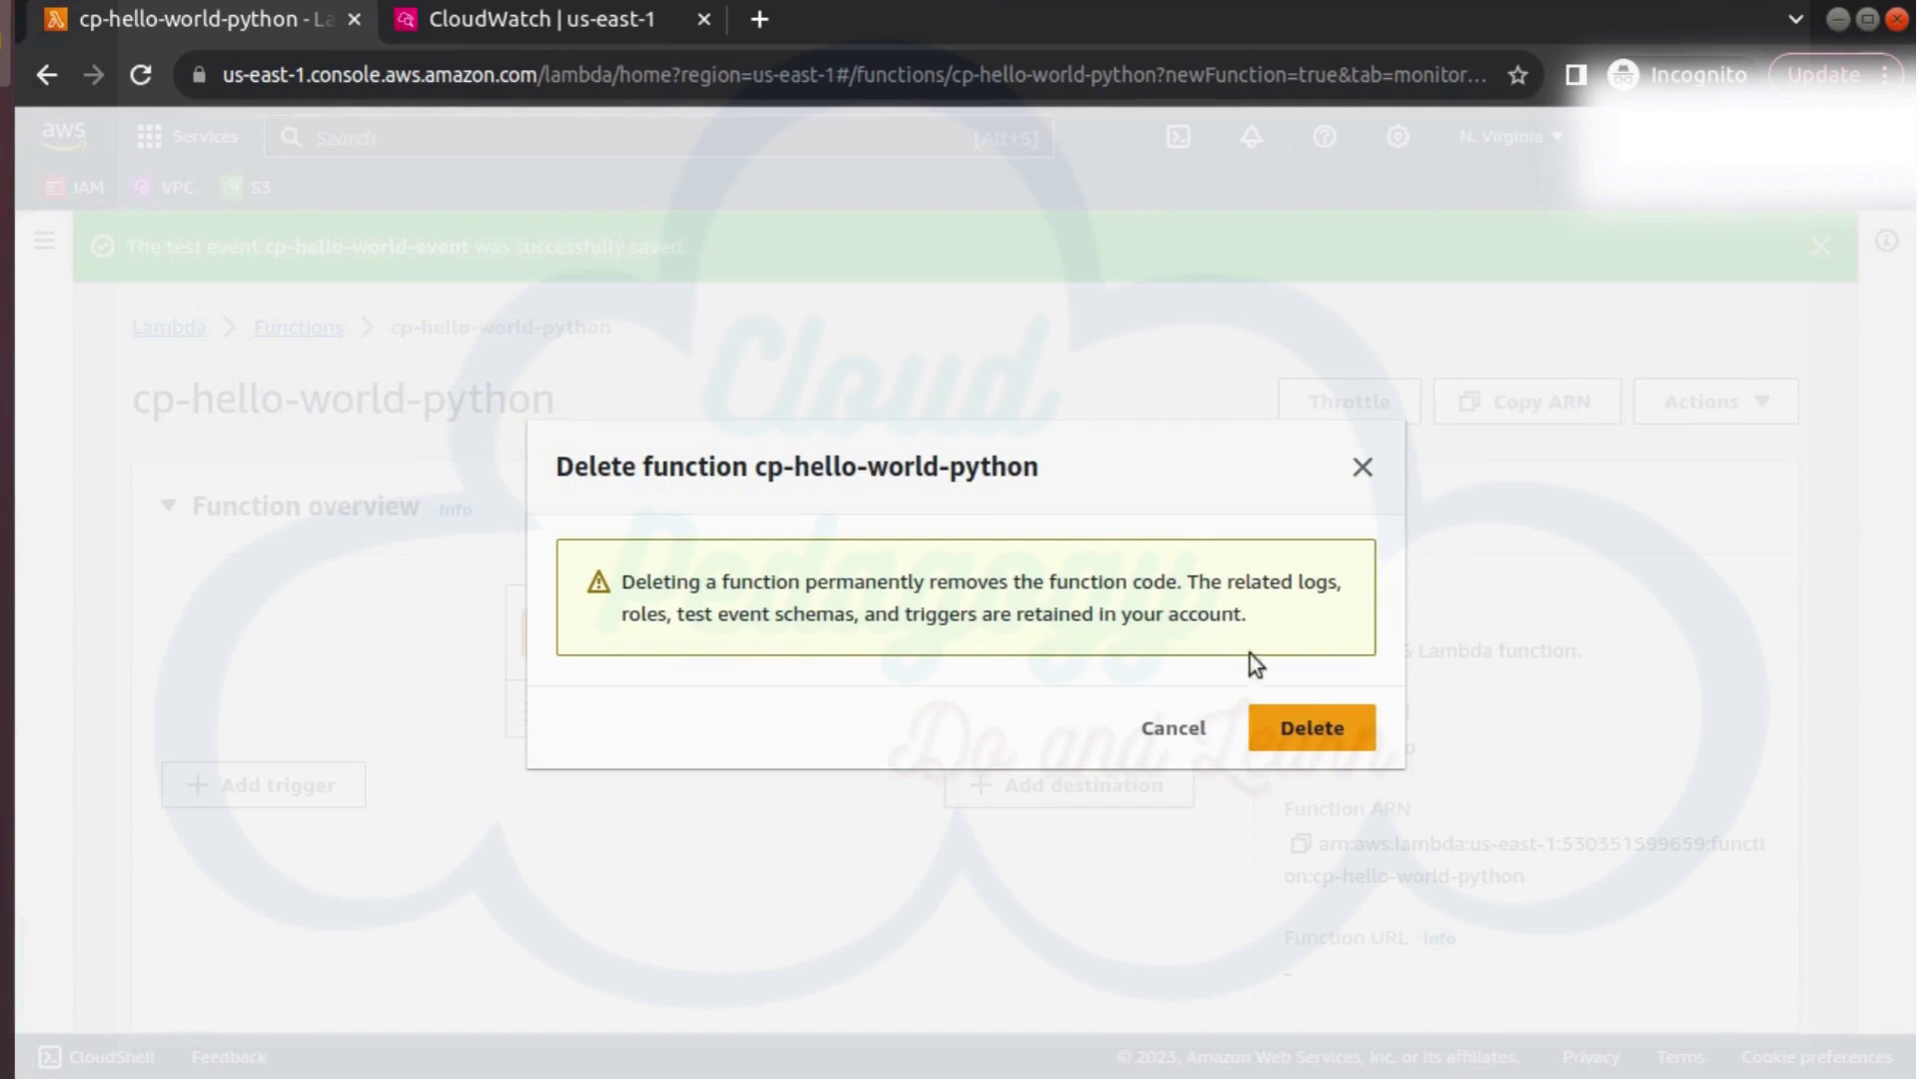
click(1307, 739)
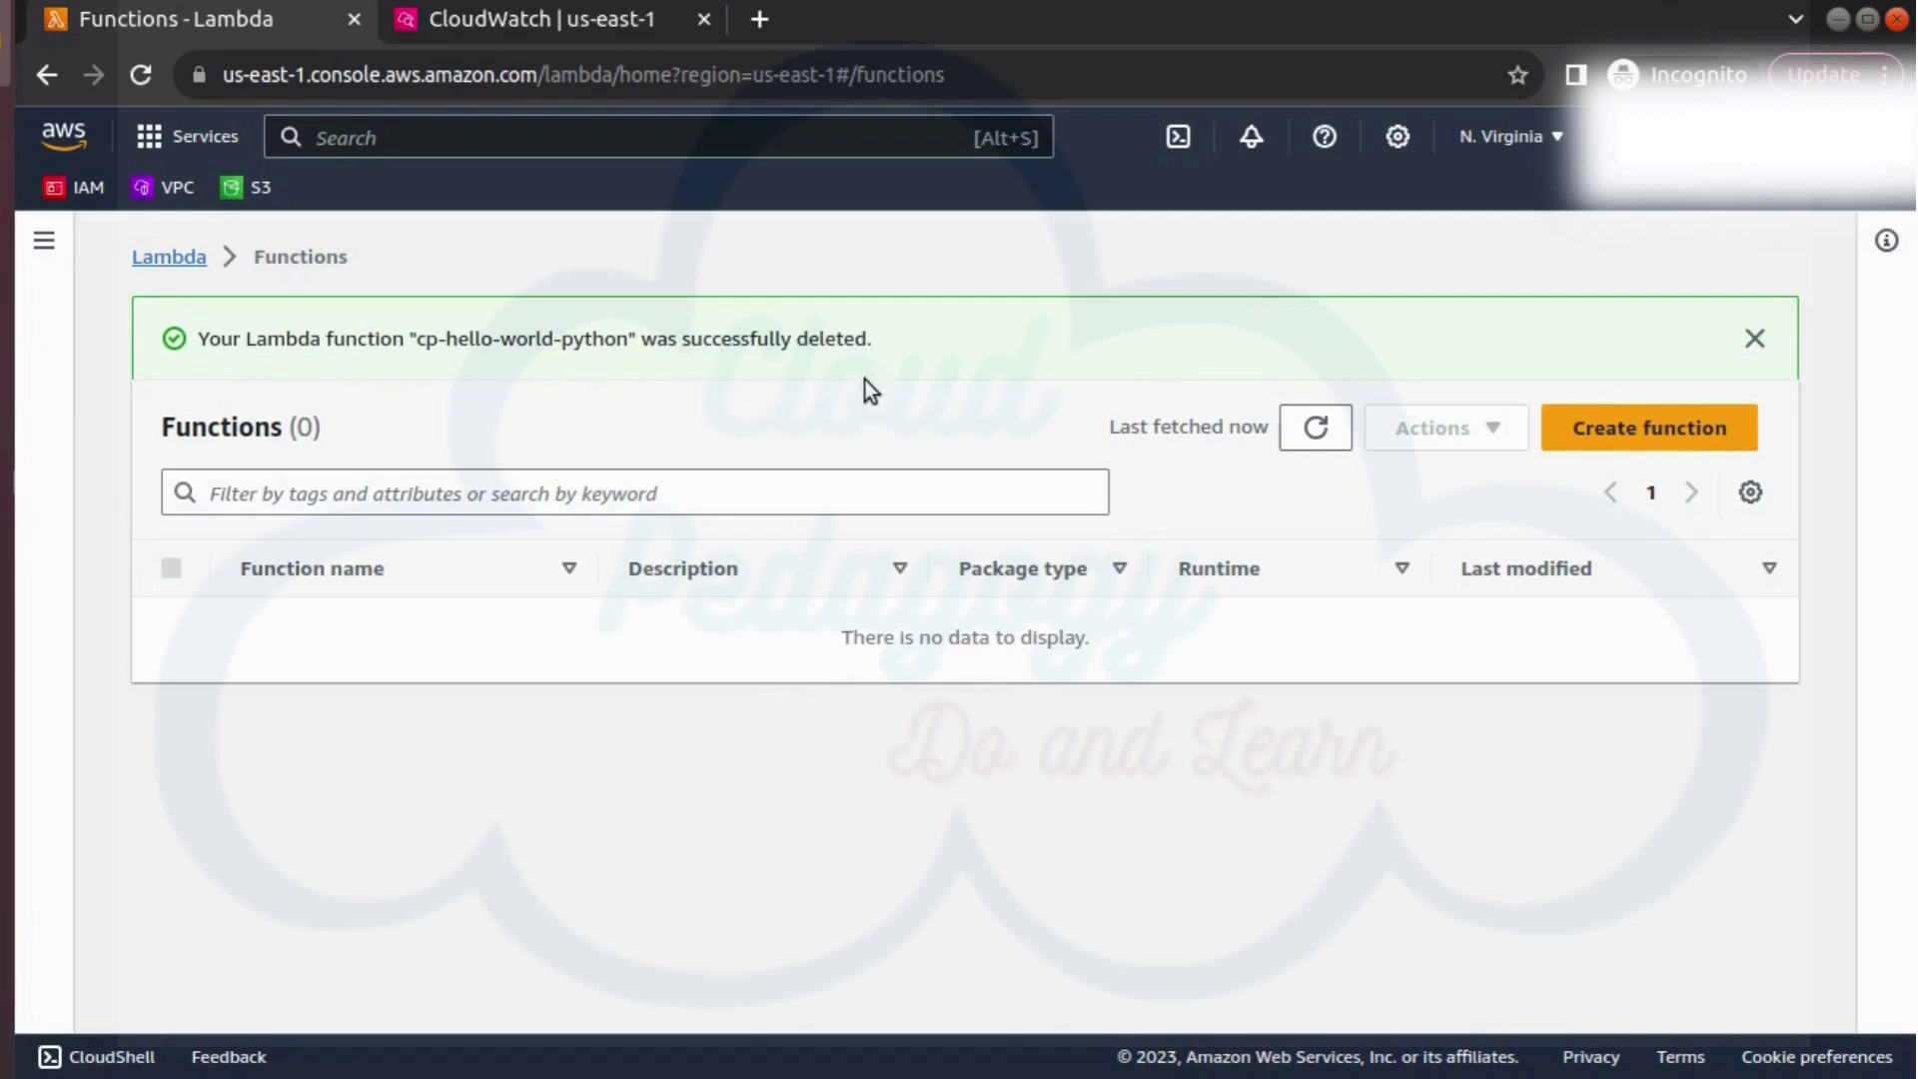
click(1755, 337)
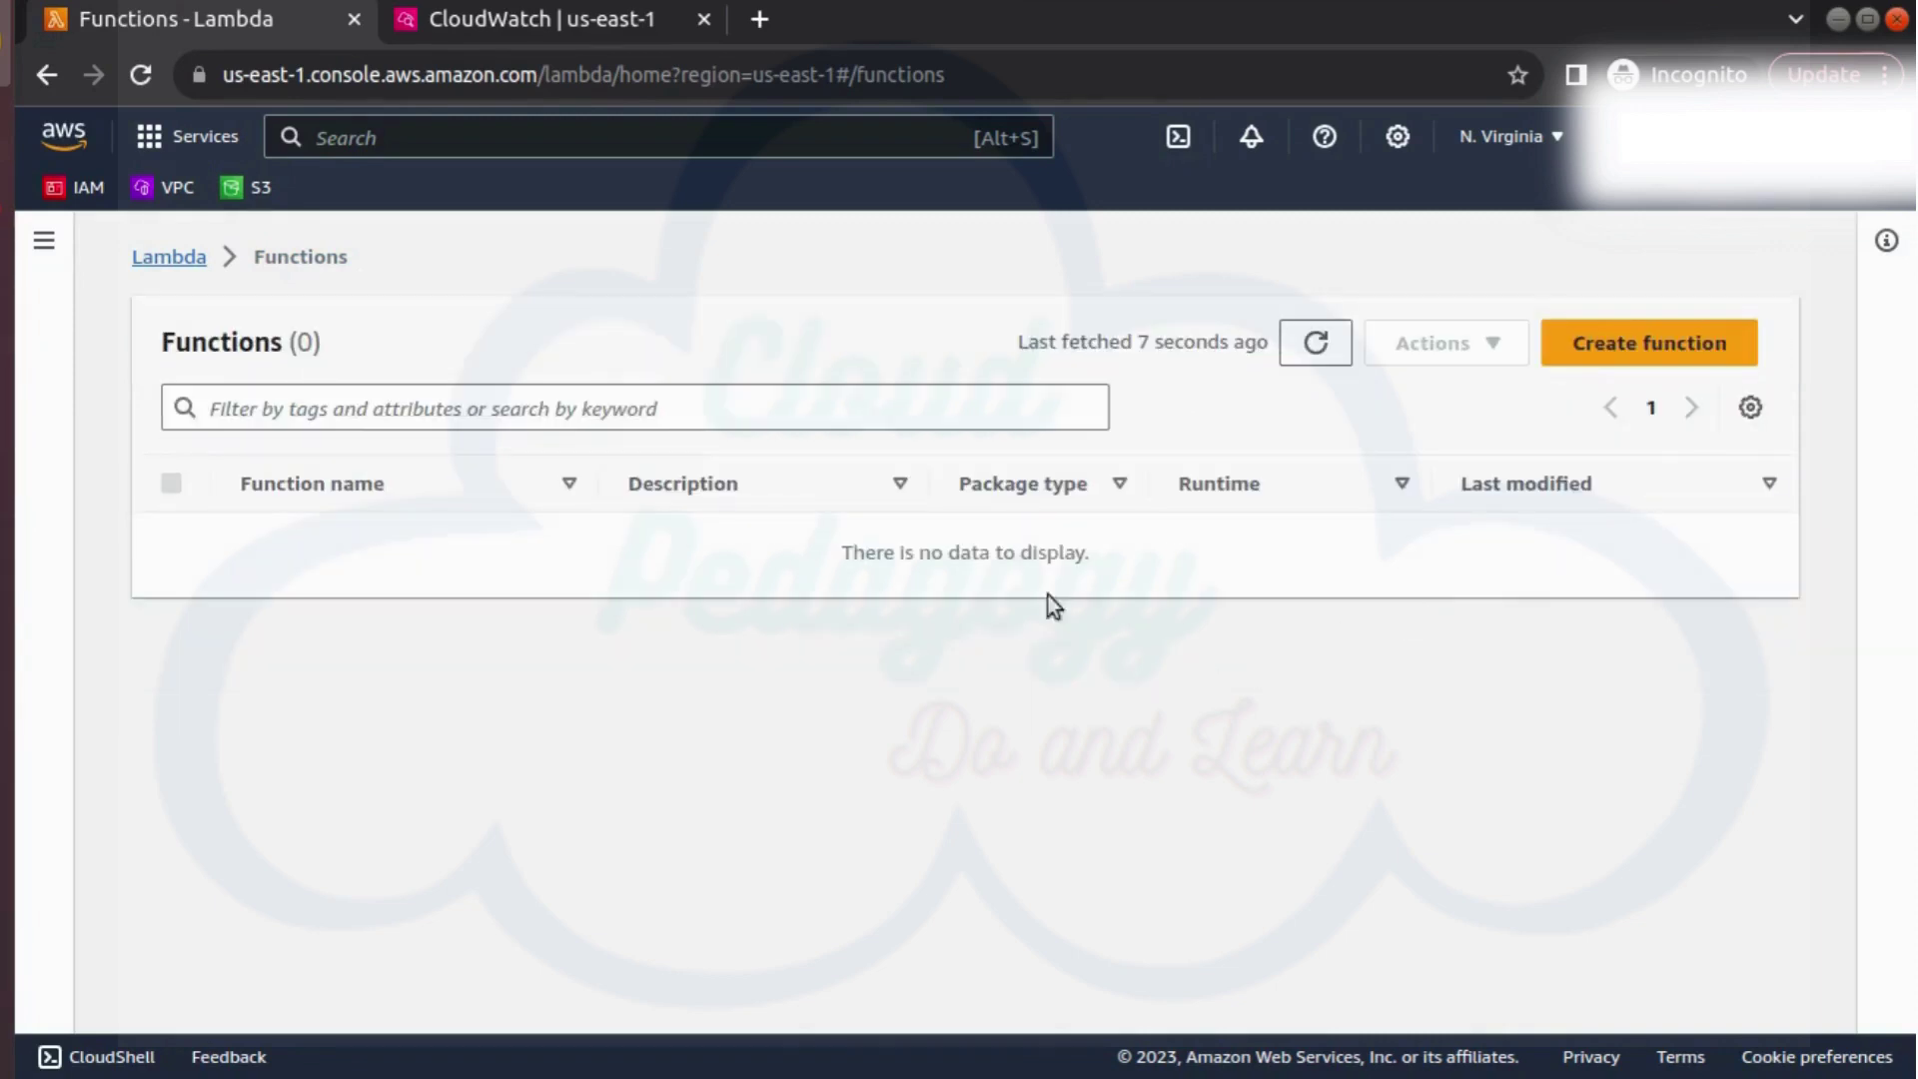